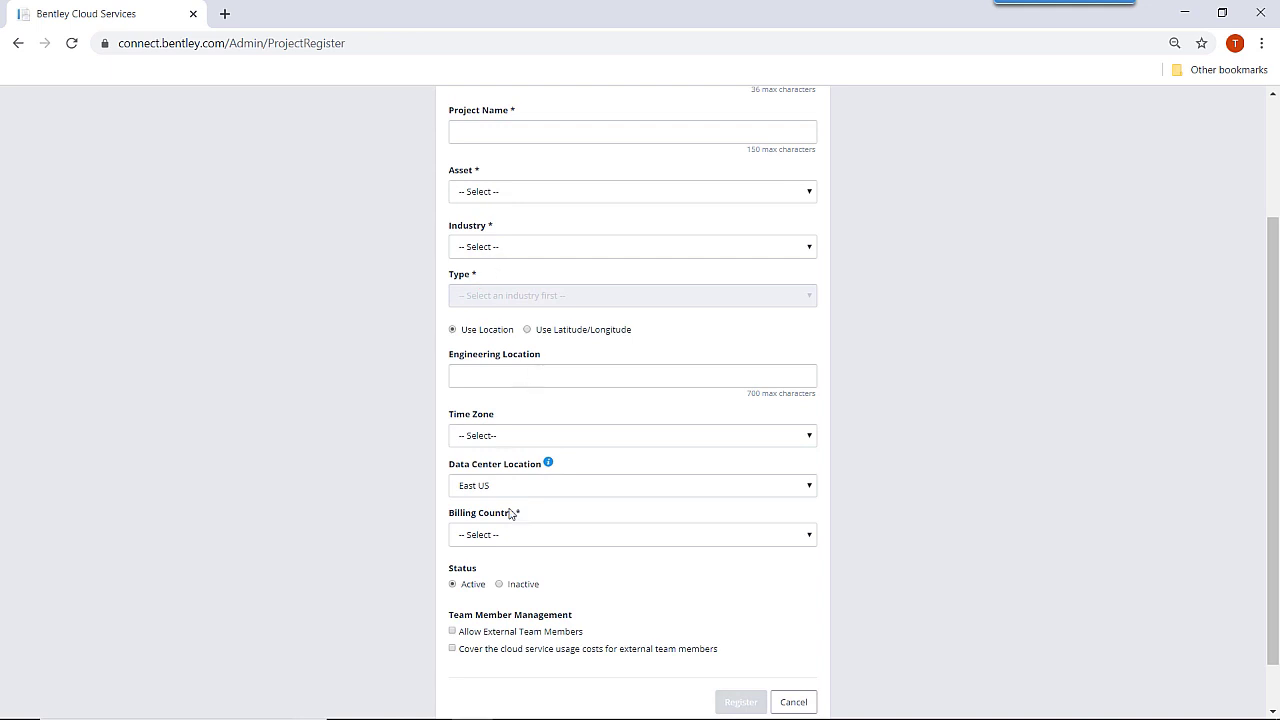
Abandon the new project registration and open the OFFICE Hours - DM project page (East US).
{"action": "scroll", "coordinate": [670, 565], "scroll_direction": "down", "scroll_amount": 1}
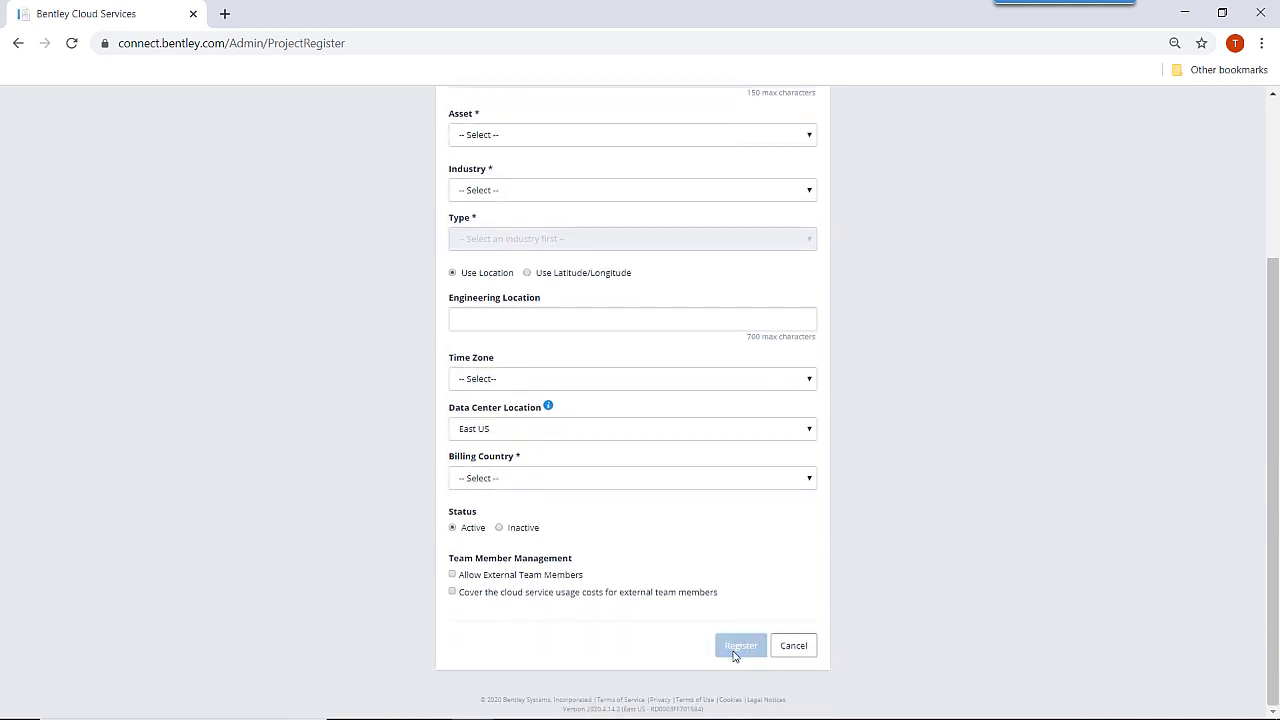
{"action": "left_click", "coordinate": [793, 646]}
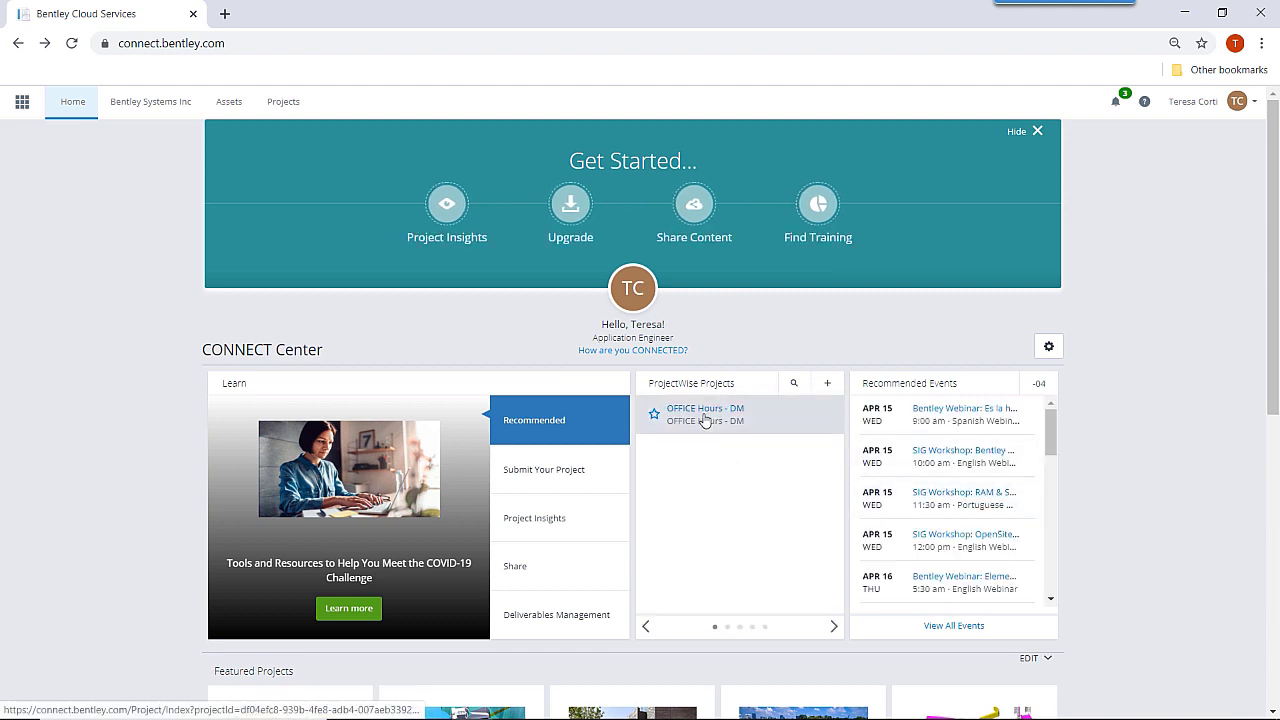
{"action": "left_click", "coordinate": [704, 413]}
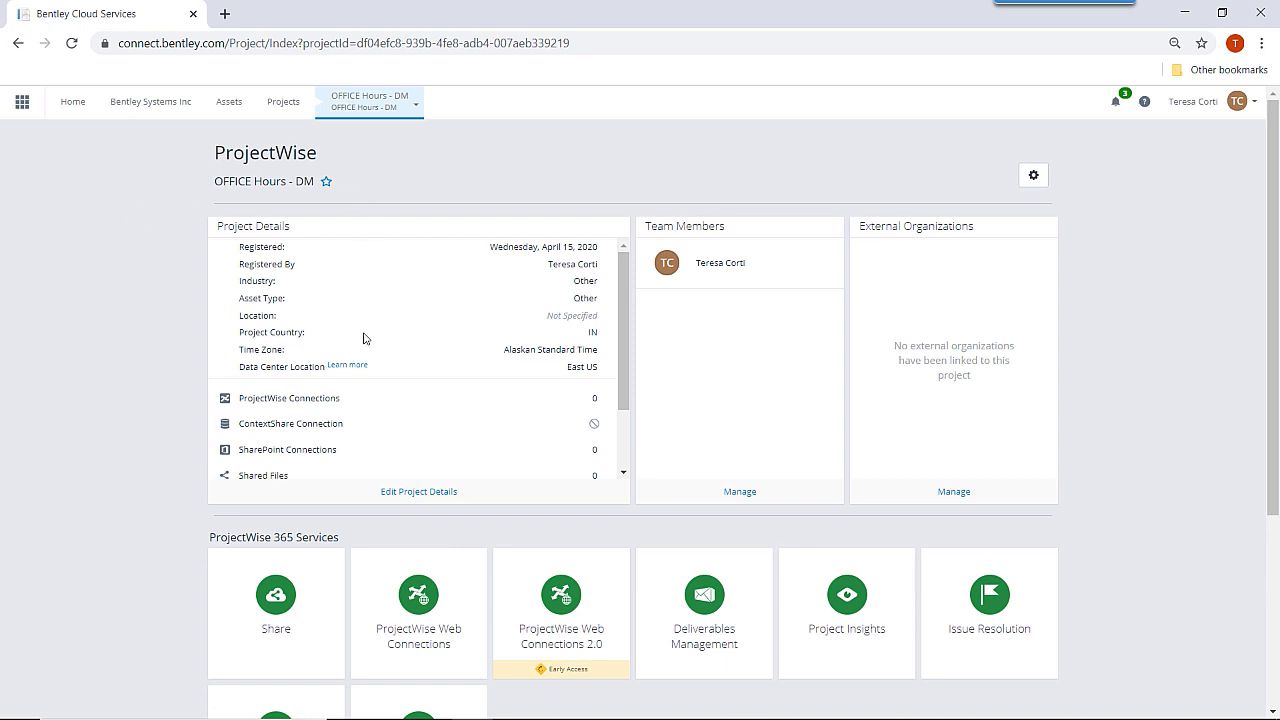
{"action": "scroll", "coordinate": [218, 394], "scroll_direction": "down", "scroll_amount": 1}
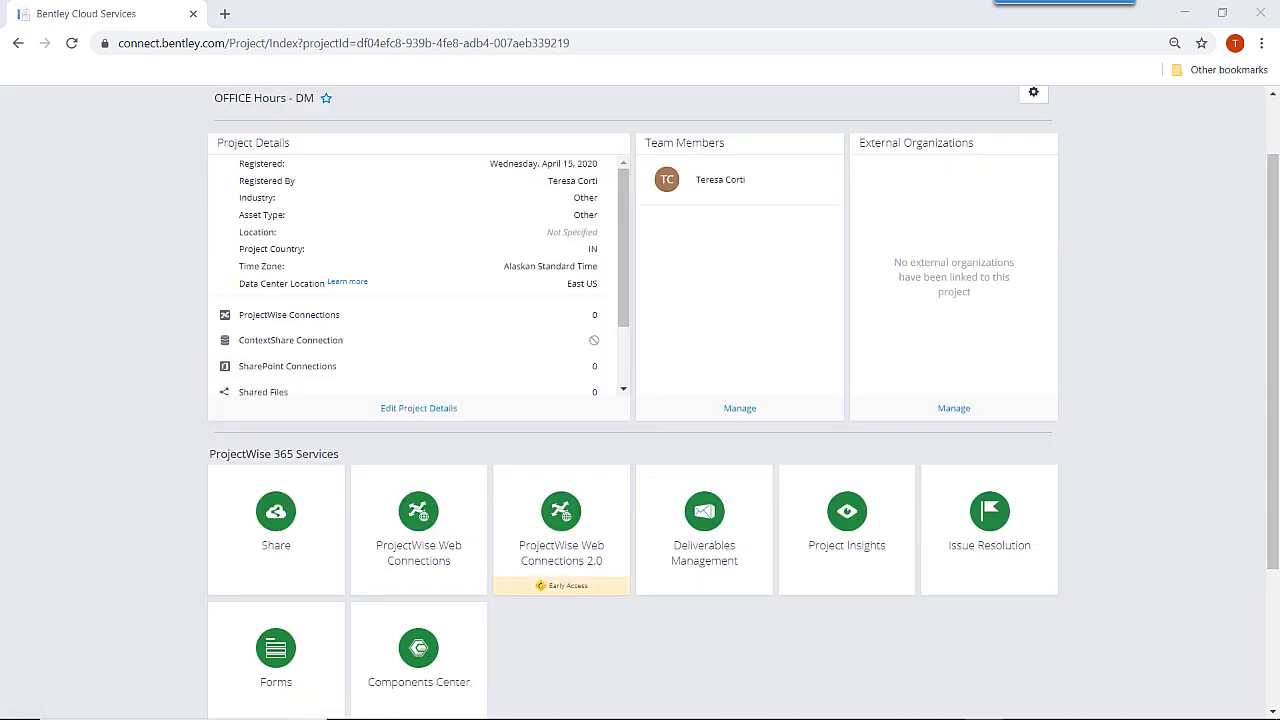
{"action": "scroll", "coordinate": [1136, 313], "scroll_direction": "up", "scroll_amount": 1}
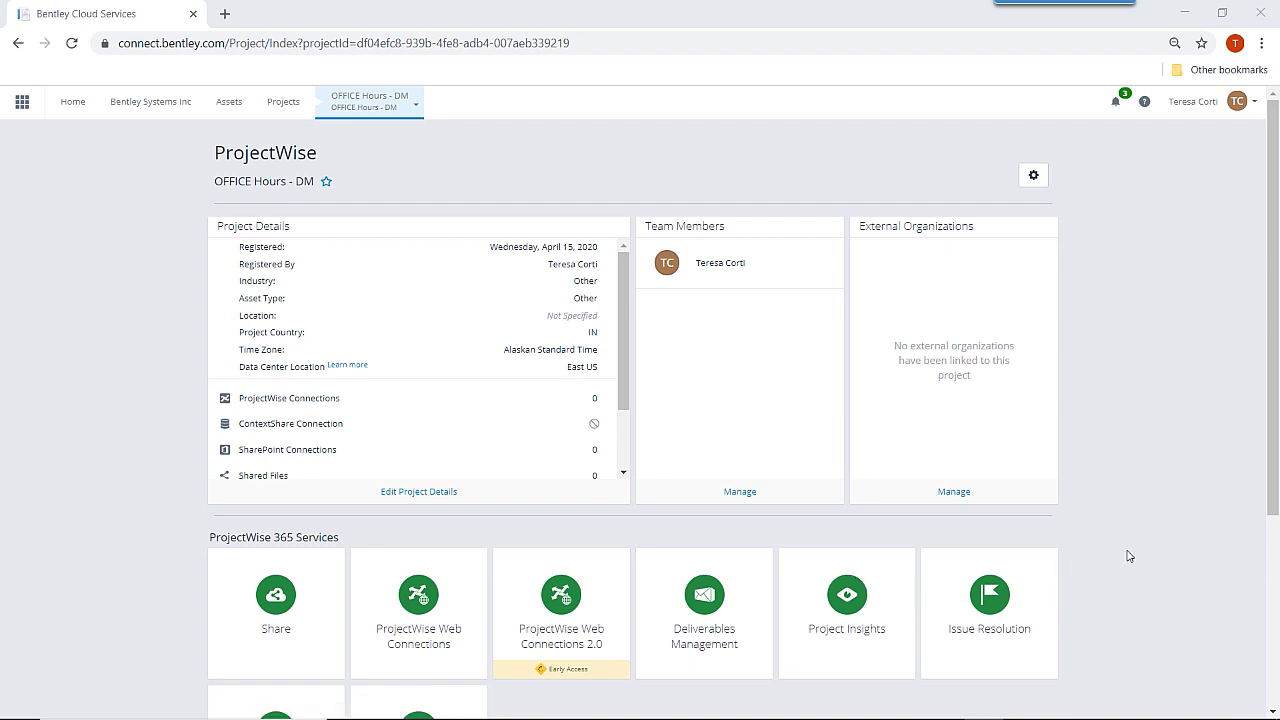
Open Deliverables Management settings for OFFICE Hours - DM and show the Identification prefixes for Transmittal, RFI and Correspondence.
{"action": "left_click", "coordinate": [709, 645]}
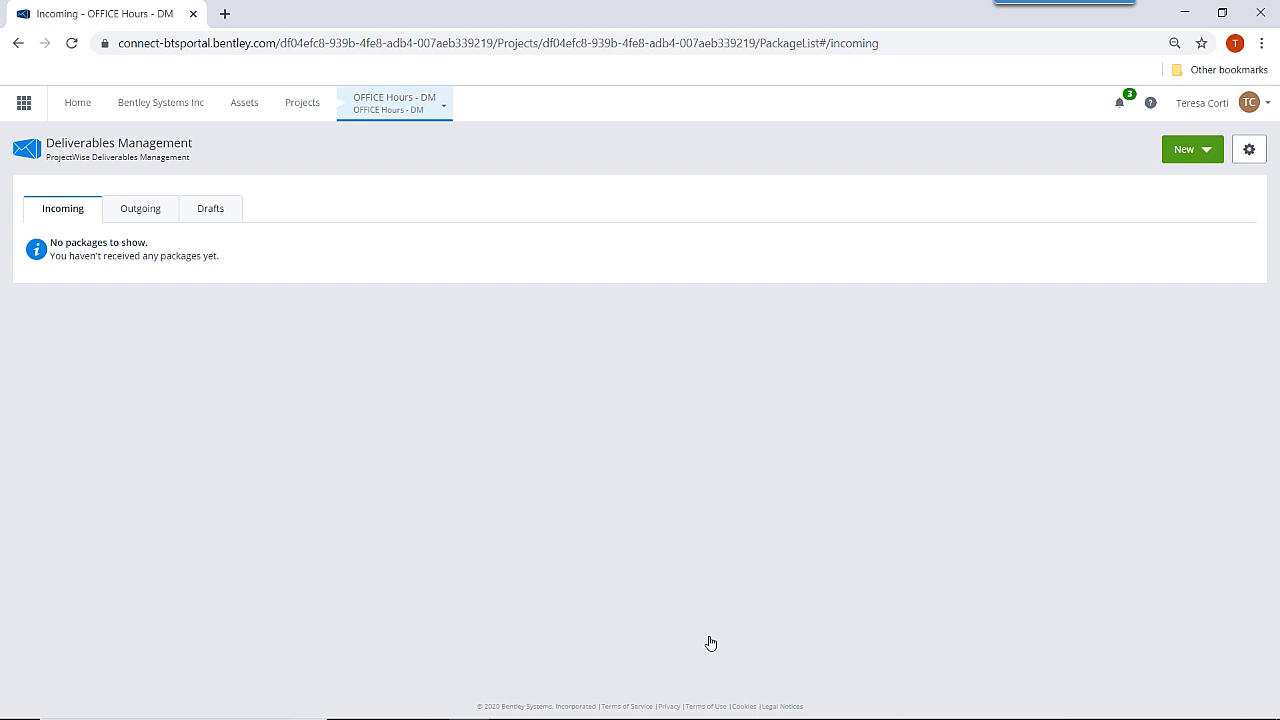
{"action": "left_click", "coordinate": [1249, 149]}
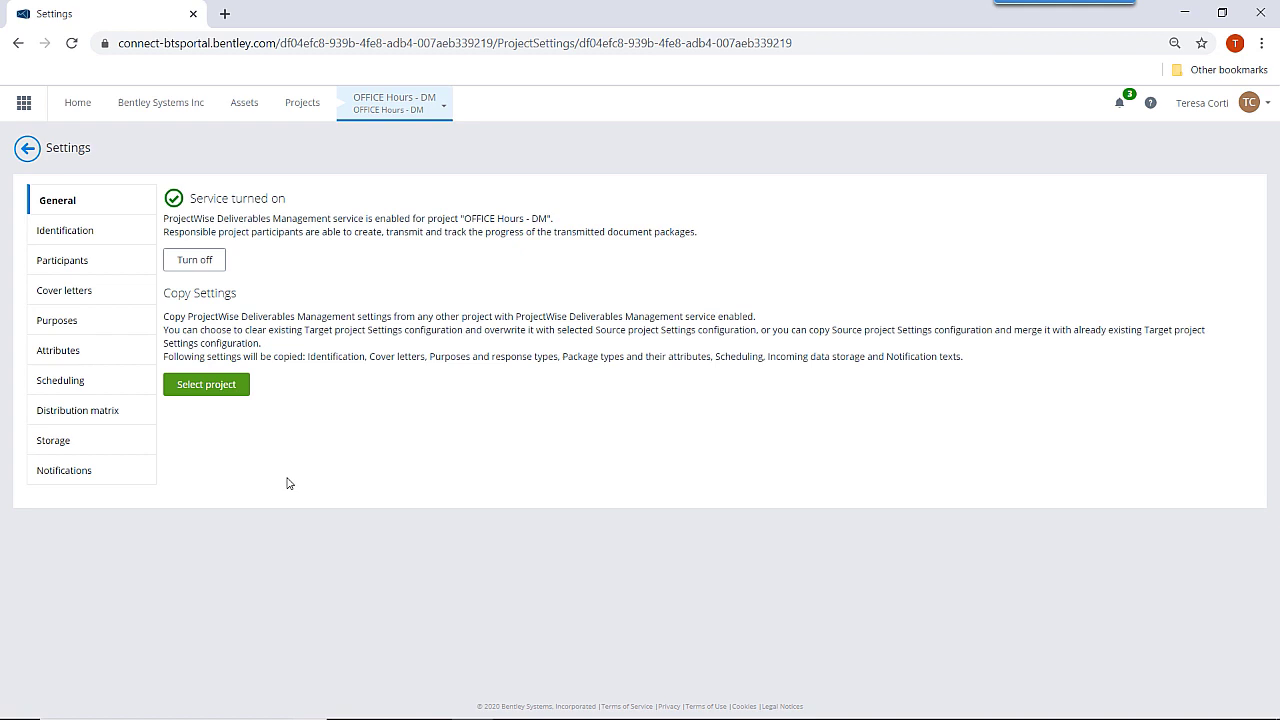
{"action": "left_click", "coordinate": [62, 231]}
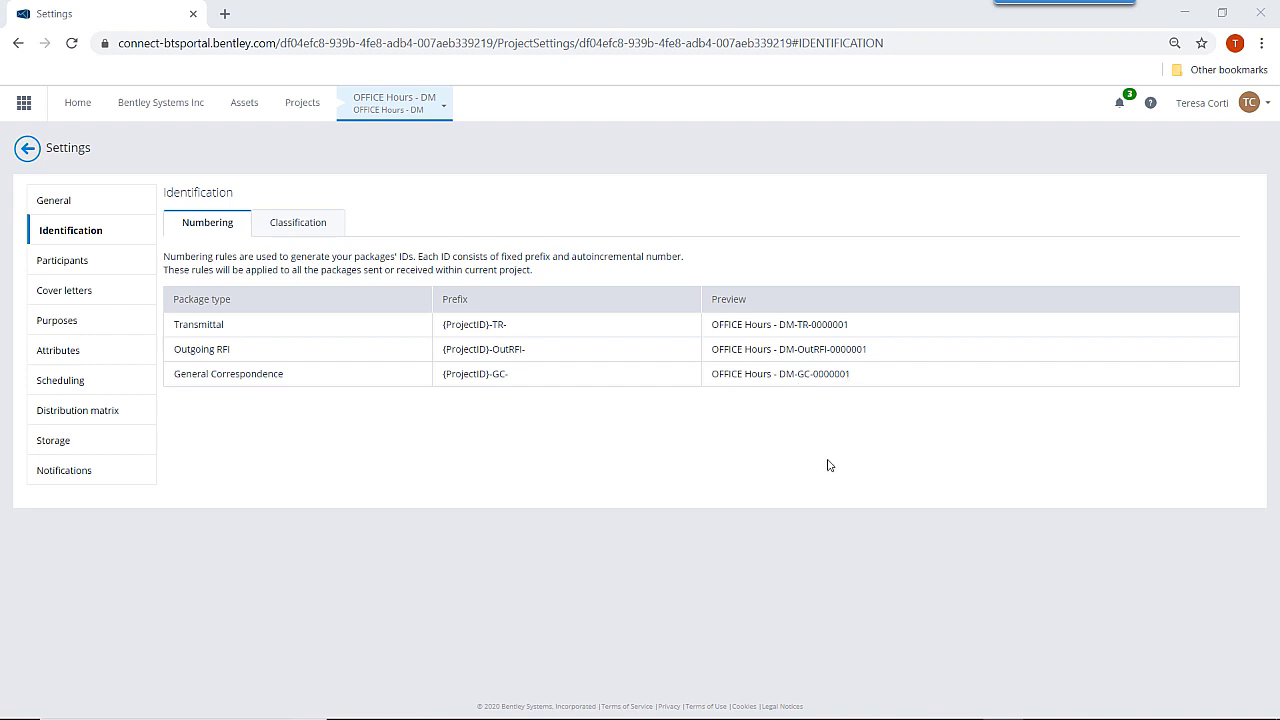
Show the Classification labels list on the Identification settings page.
{"action": "left_click", "coordinate": [281, 238]}
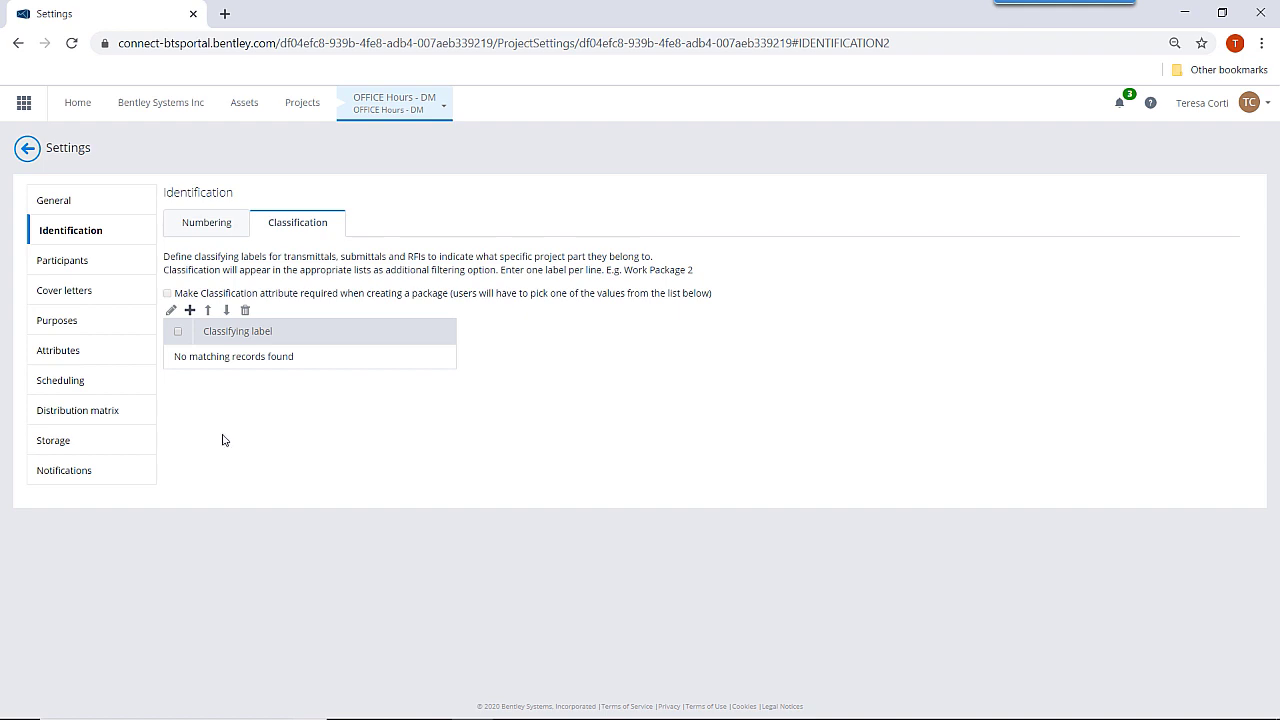
Add the classification labels 'Area 100' and 'Area 200'.
{"action": "left_click", "coordinate": [189, 312]}
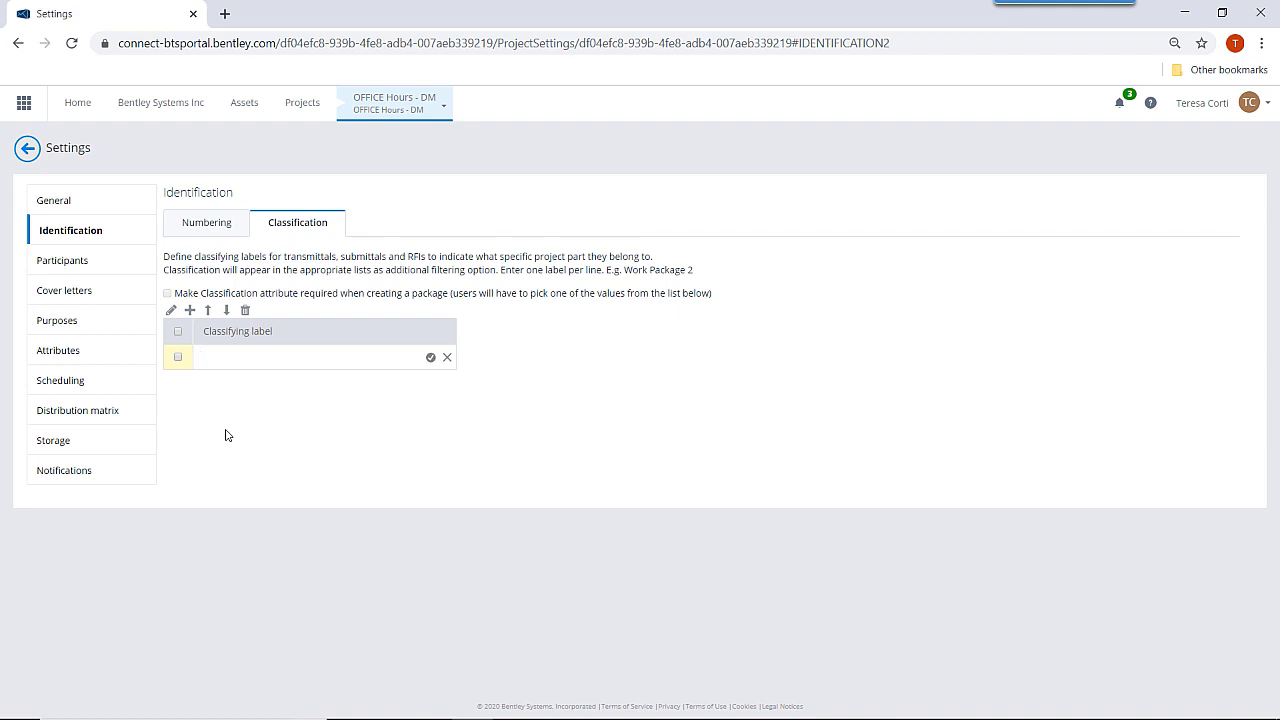
{"action": "type", "text": "Area 100"}
{"action": "left_click", "coordinate": [430, 357]}
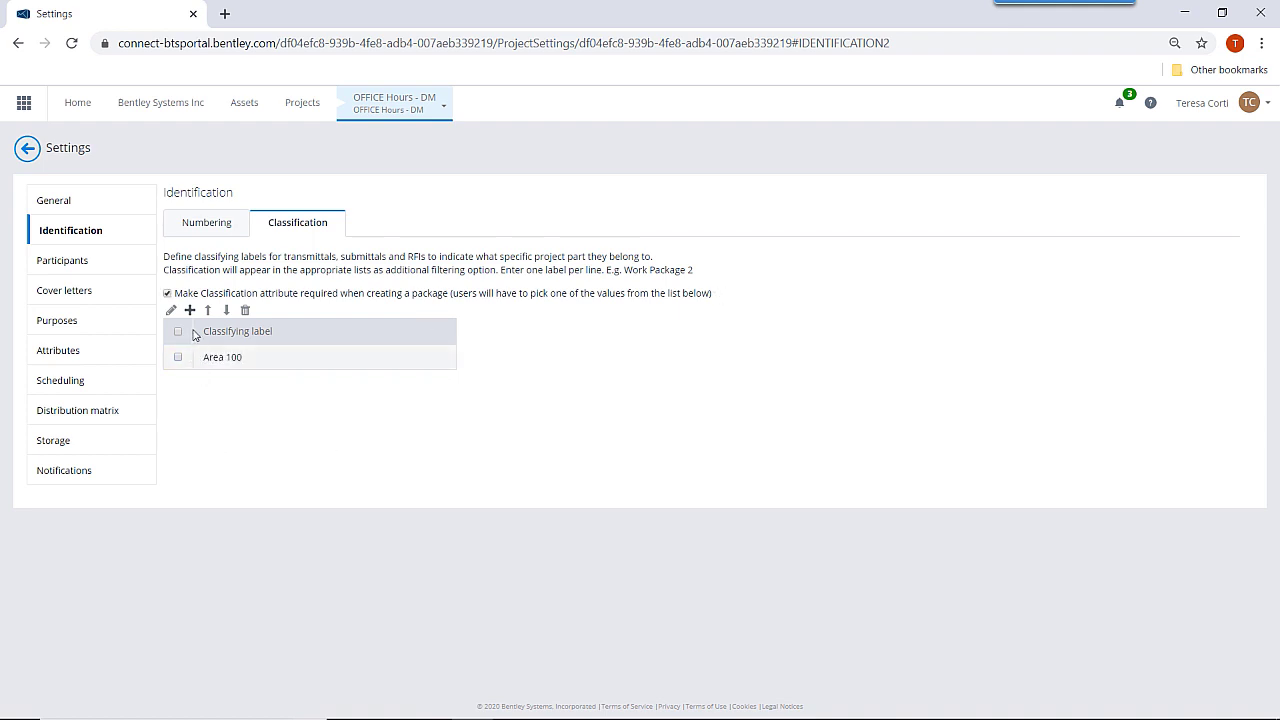
{"action": "left_click", "coordinate": [189, 310]}
{"action": "type", "text": "A"}
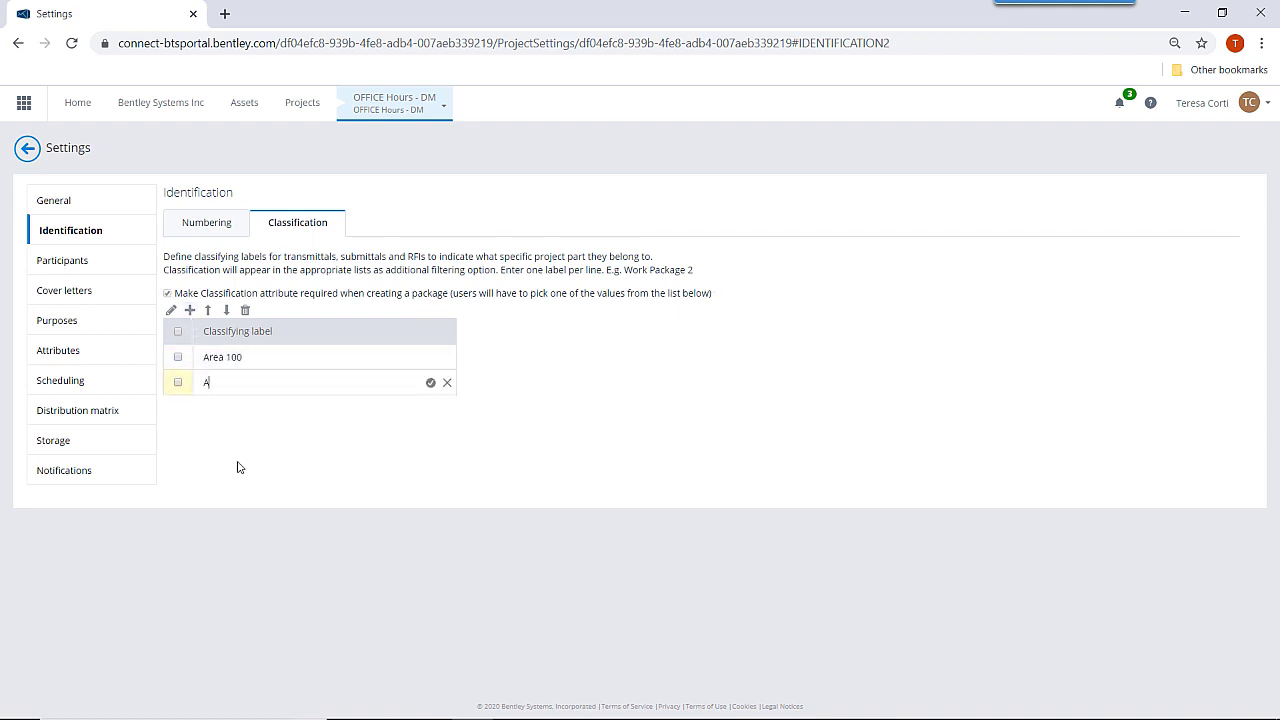
{"action": "type", "text": "rea 200"}
{"action": "left_click", "coordinate": [430, 384]}
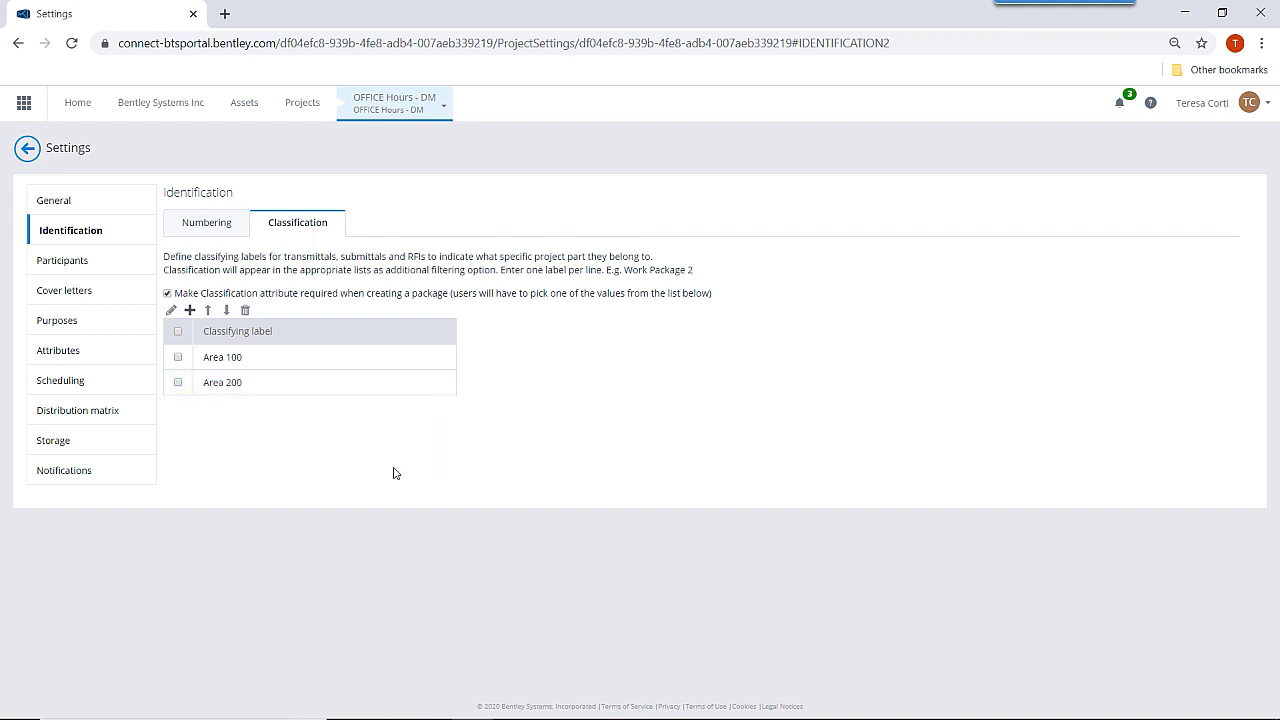
Test reordering Area 200, keep it below Area 100, and make classification required for packages.
{"action": "left_click", "coordinate": [178, 382]}
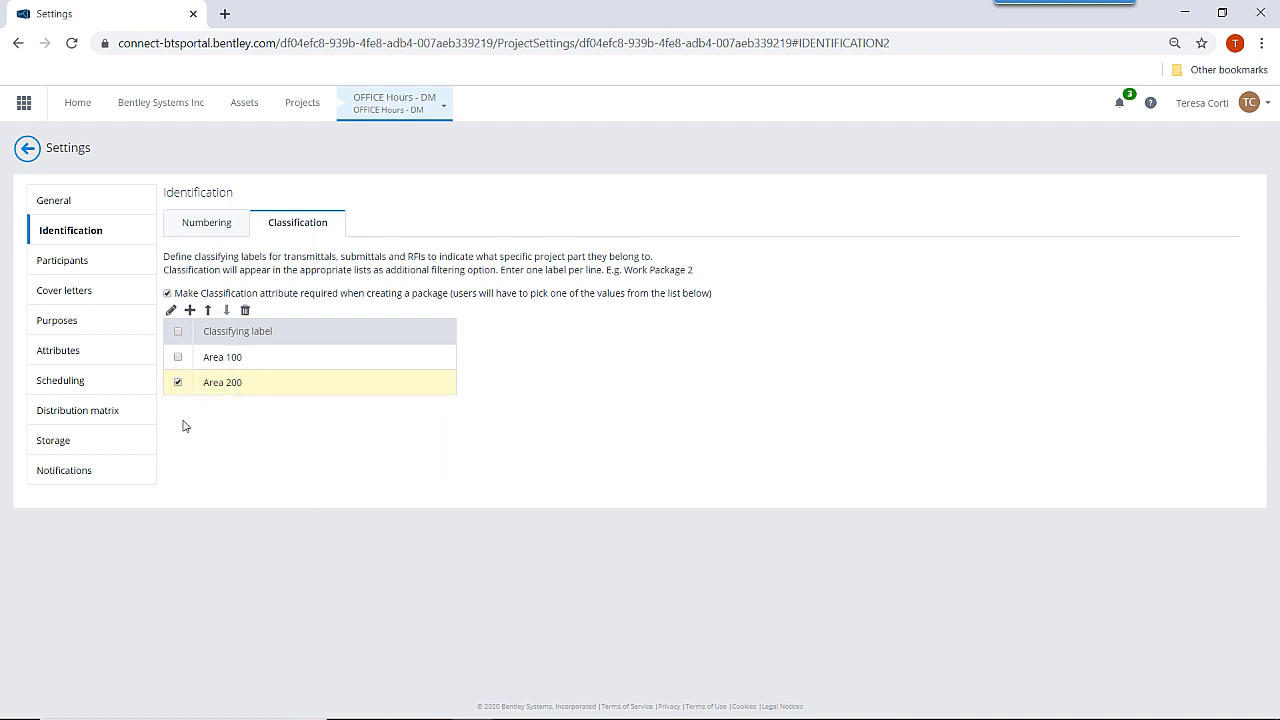
{"action": "left_click", "coordinate": [208, 310]}
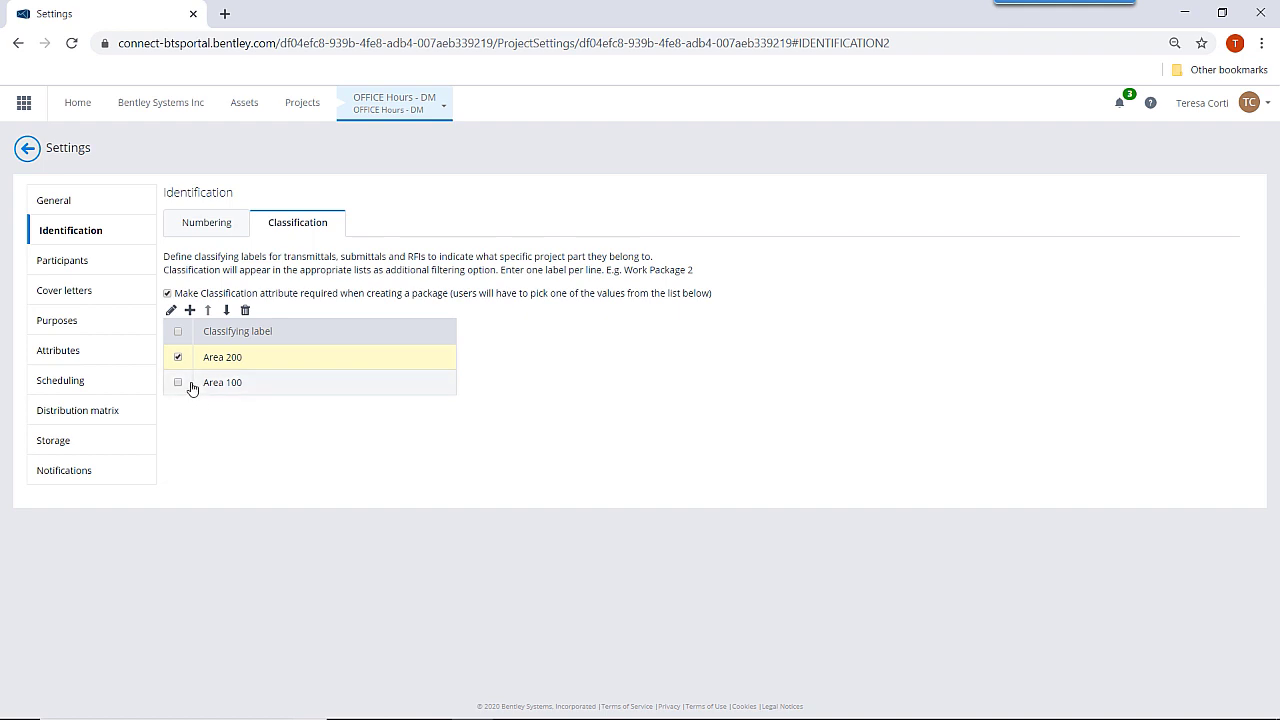
{"action": "left_click", "coordinate": [226, 310]}
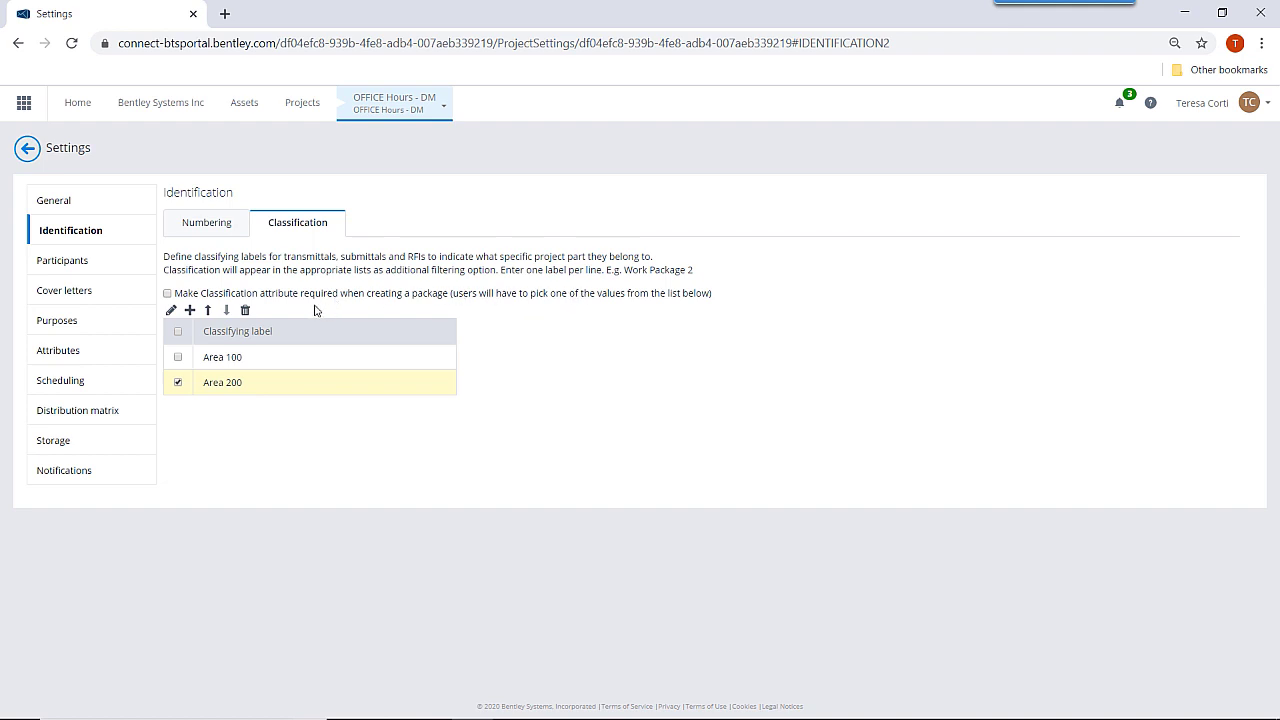
{"action": "left_click", "coordinate": [167, 293]}
{"action": "left_click", "coordinate": [62, 262]}
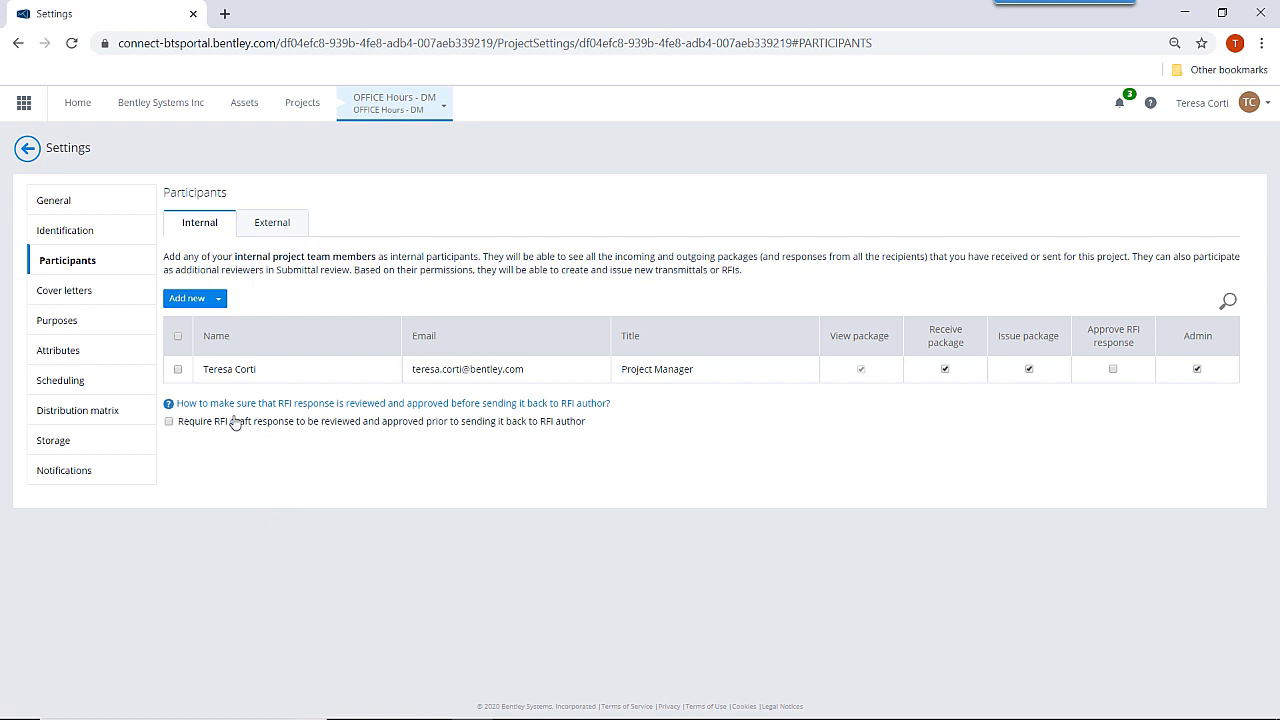
Add an internal participant by e-mail with Receive package, Issue package and Approve RFI response permissions.
{"action": "left_click", "coordinate": [186, 298]}
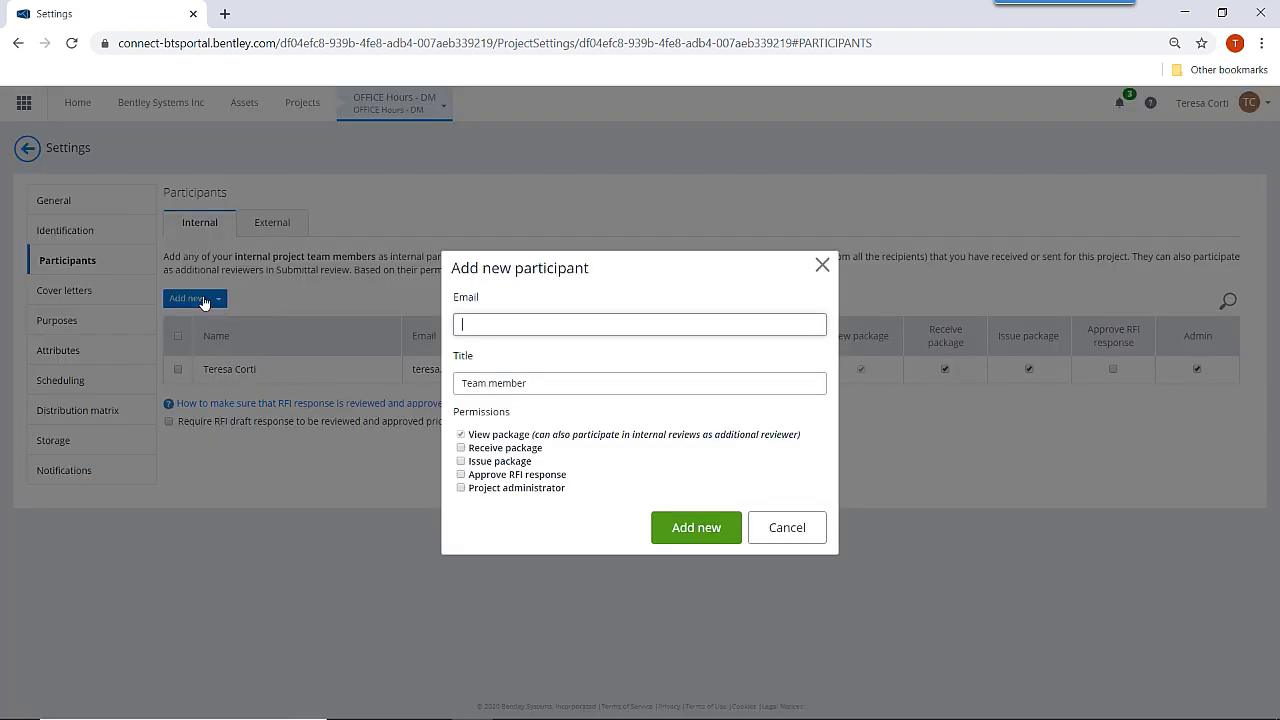
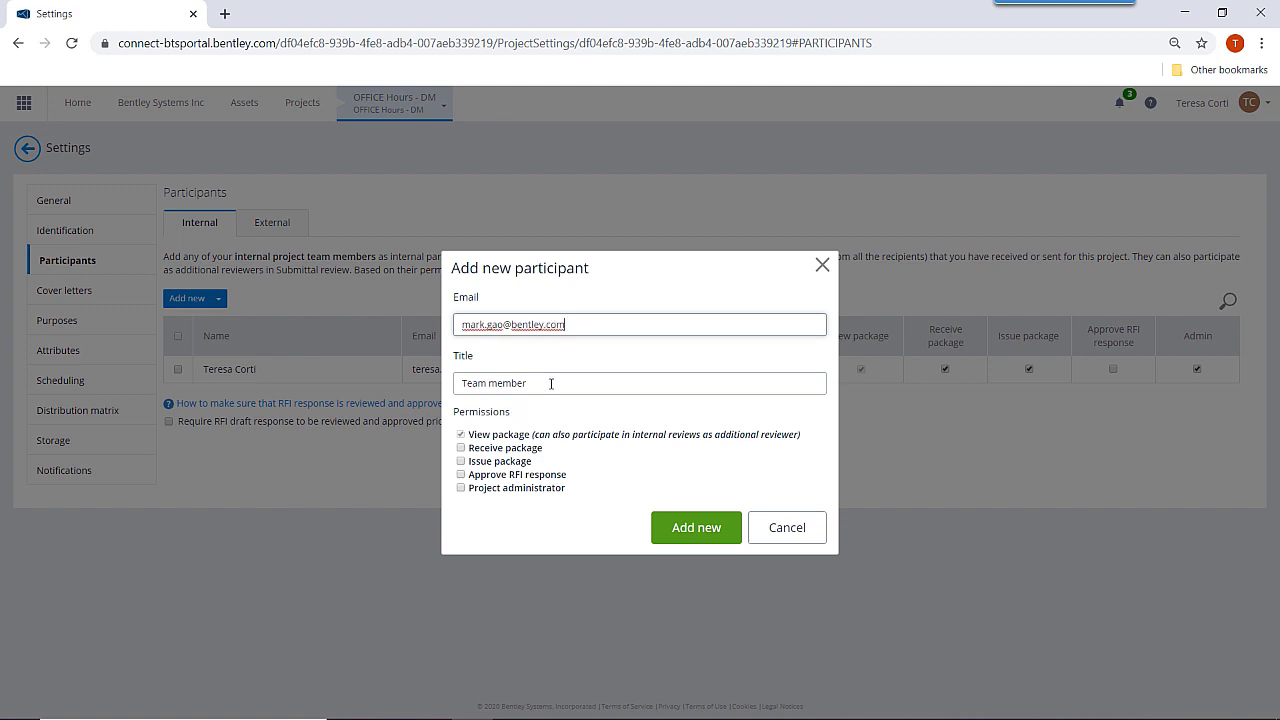
{"action": "left_click", "coordinate": [461, 448]}
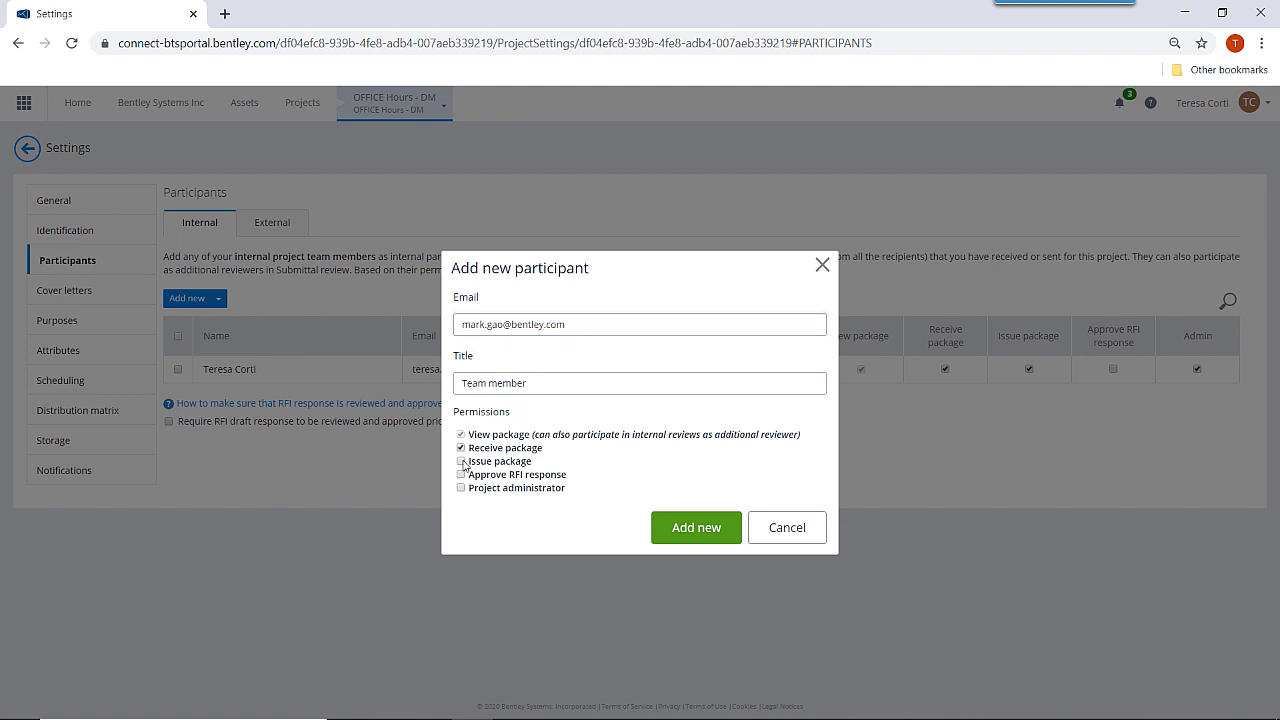
{"action": "left_click", "coordinate": [461, 461]}
{"action": "left_click", "coordinate": [461, 475]}
{"action": "left_click", "coordinate": [713, 538]}
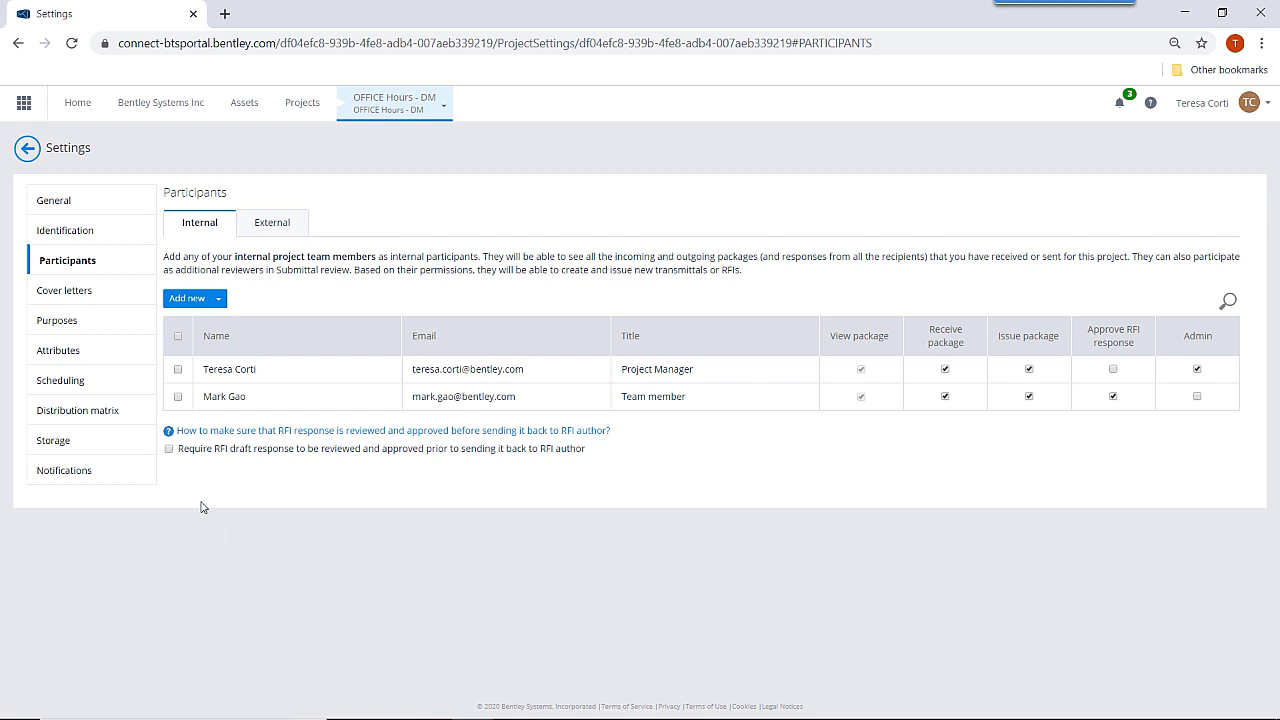
{"action": "left_click", "coordinate": [60, 322]}
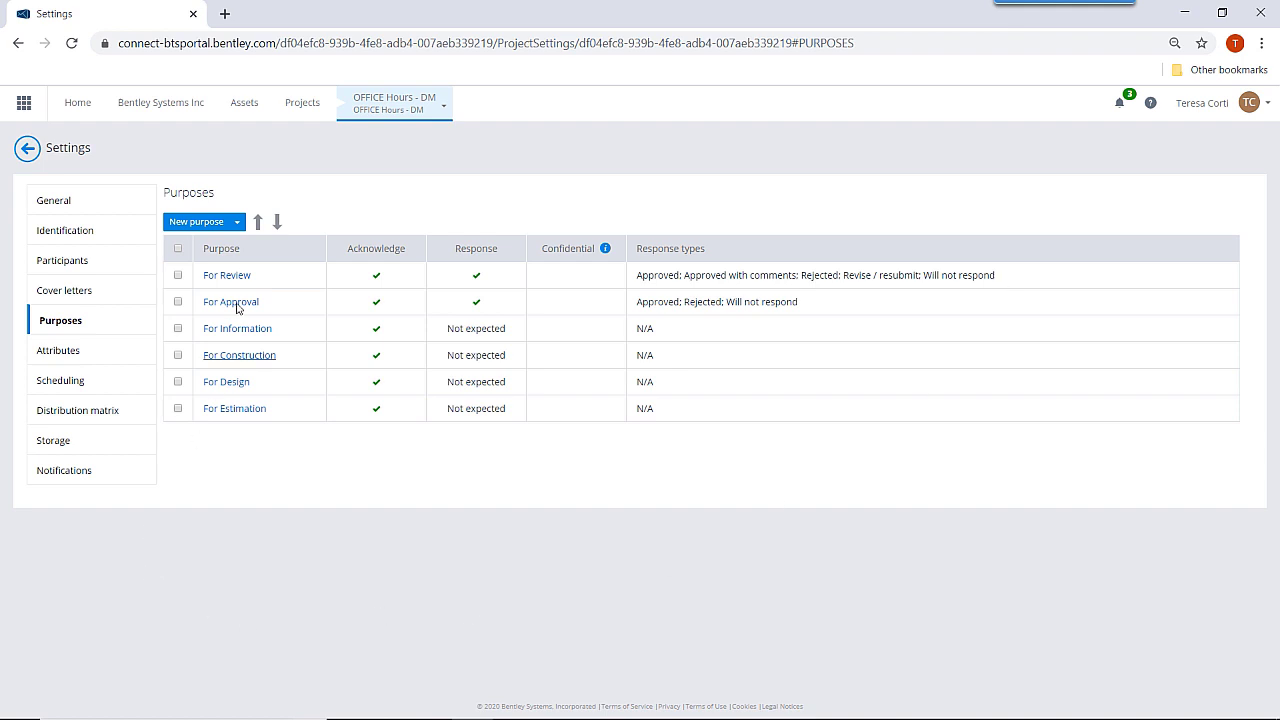
Create purpose 'For Information - confidential': no response expected, confidential data, Approved/Rejected/Will not respond removed.
{"action": "left_click", "coordinate": [198, 222]}
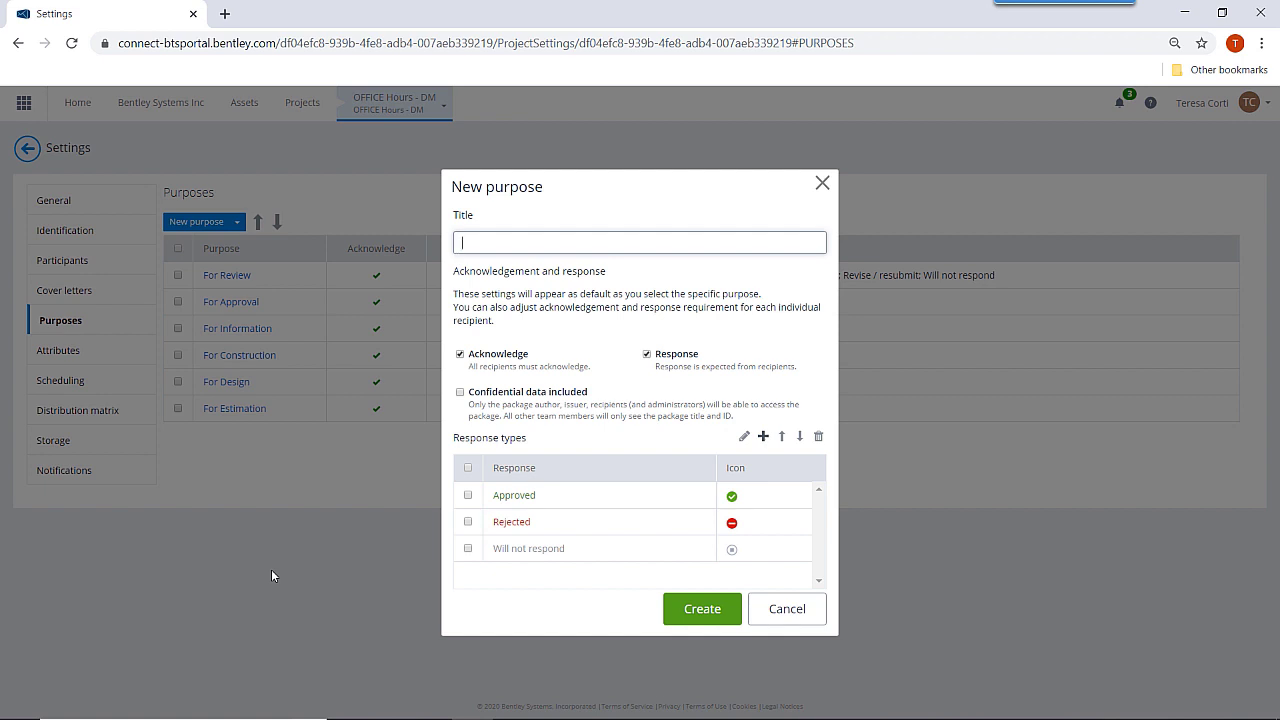
{"action": "type", "text": "For Information - confidential"}
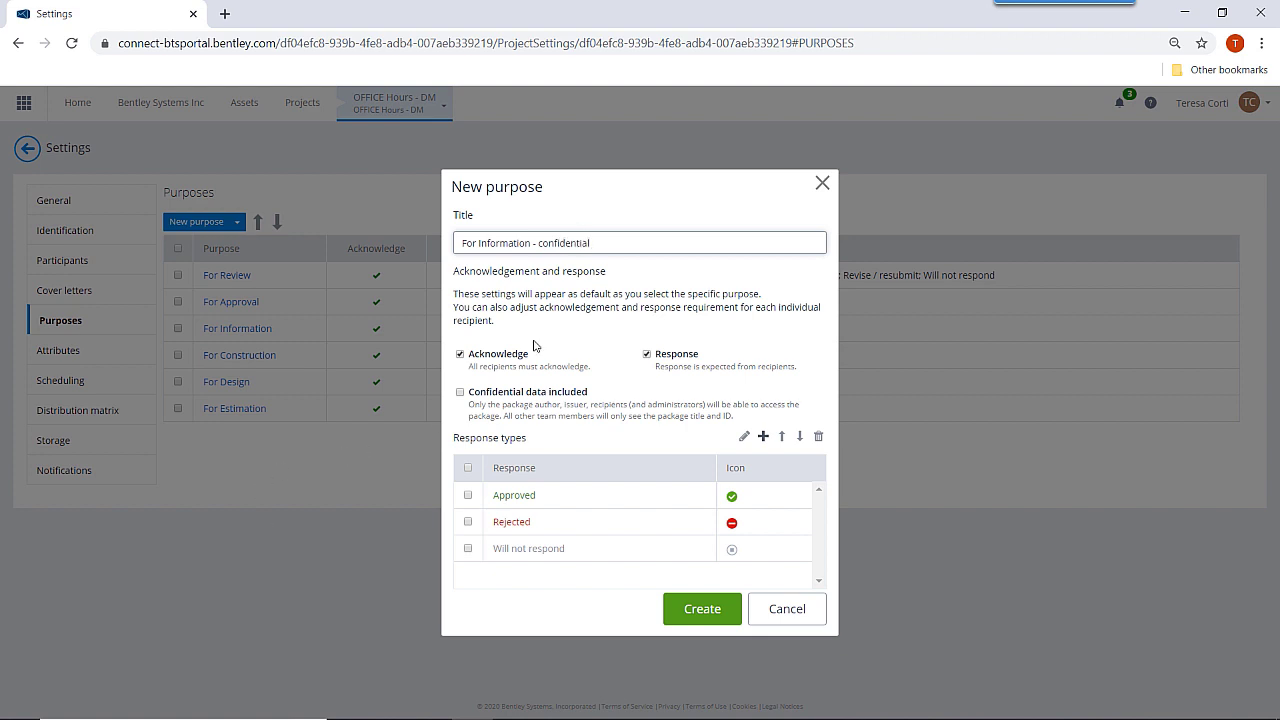
{"action": "left_click", "coordinate": [646, 354]}
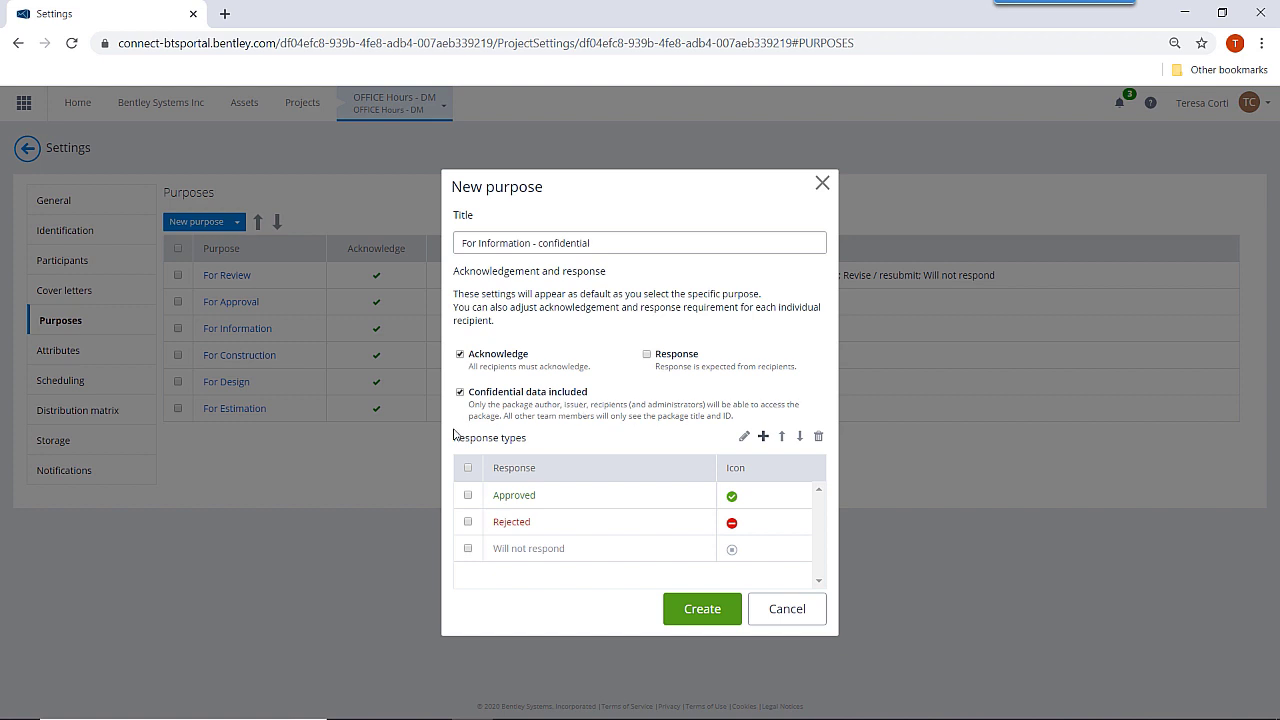
{"action": "left_click", "coordinate": [460, 392]}
{"action": "left_click", "coordinate": [460, 392]}
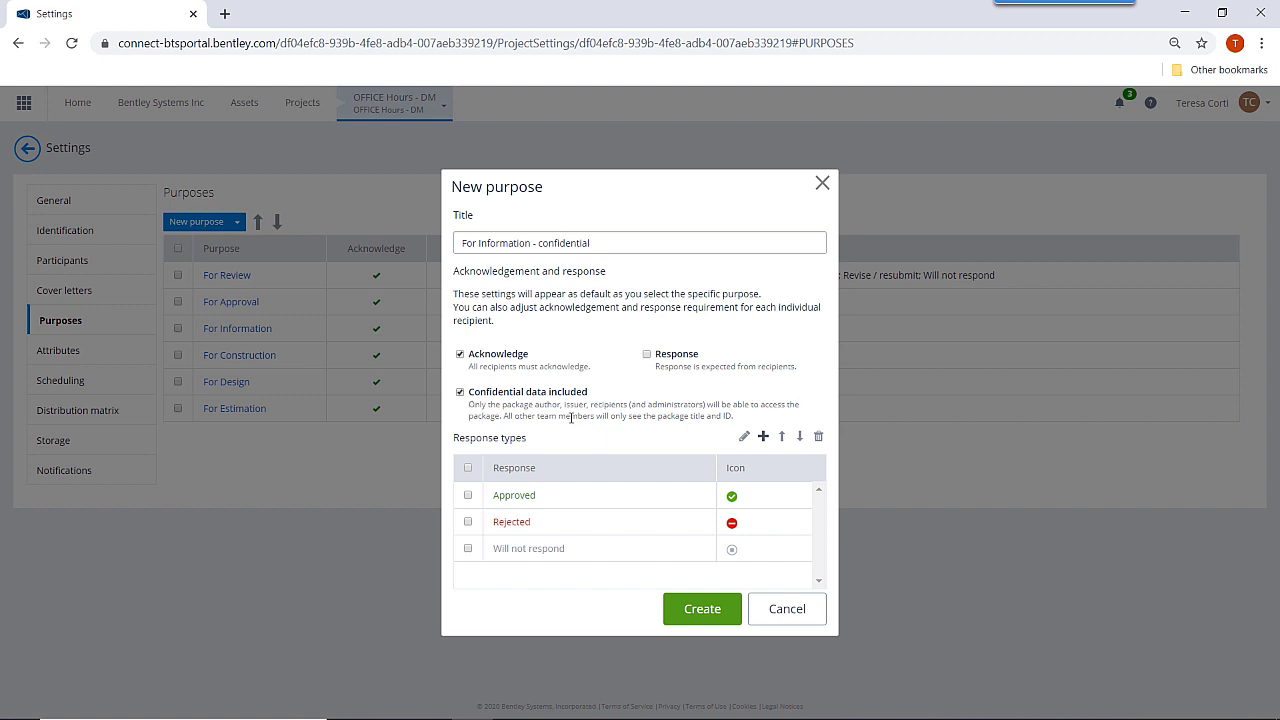
{"action": "left_click", "coordinate": [468, 495]}
{"action": "left_click", "coordinate": [468, 521]}
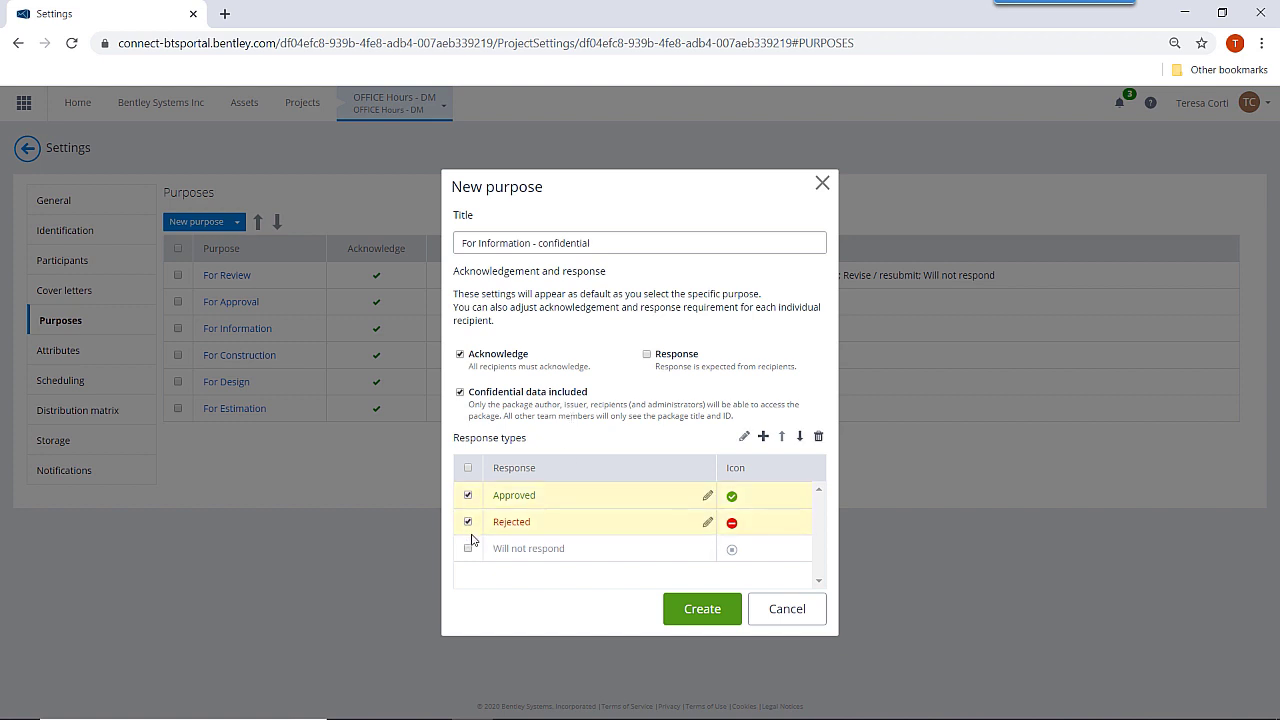
{"action": "left_click", "coordinate": [468, 548]}
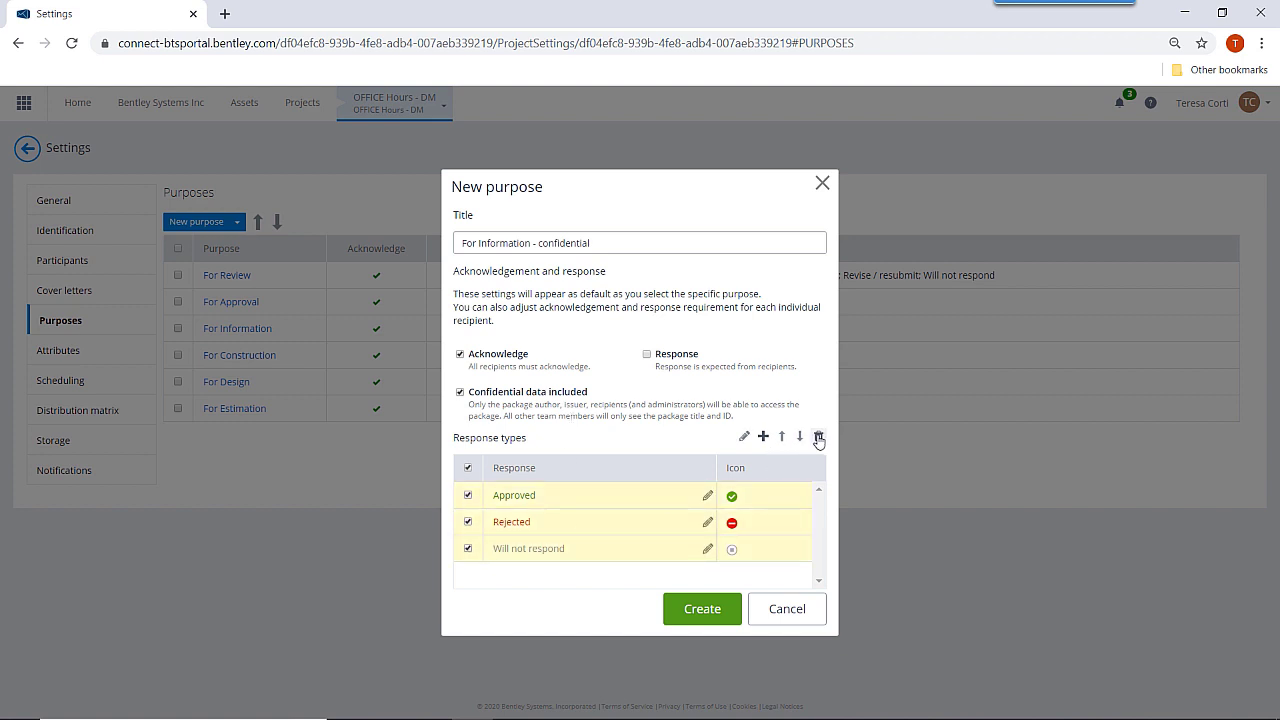
{"action": "left_click", "coordinate": [818, 437]}
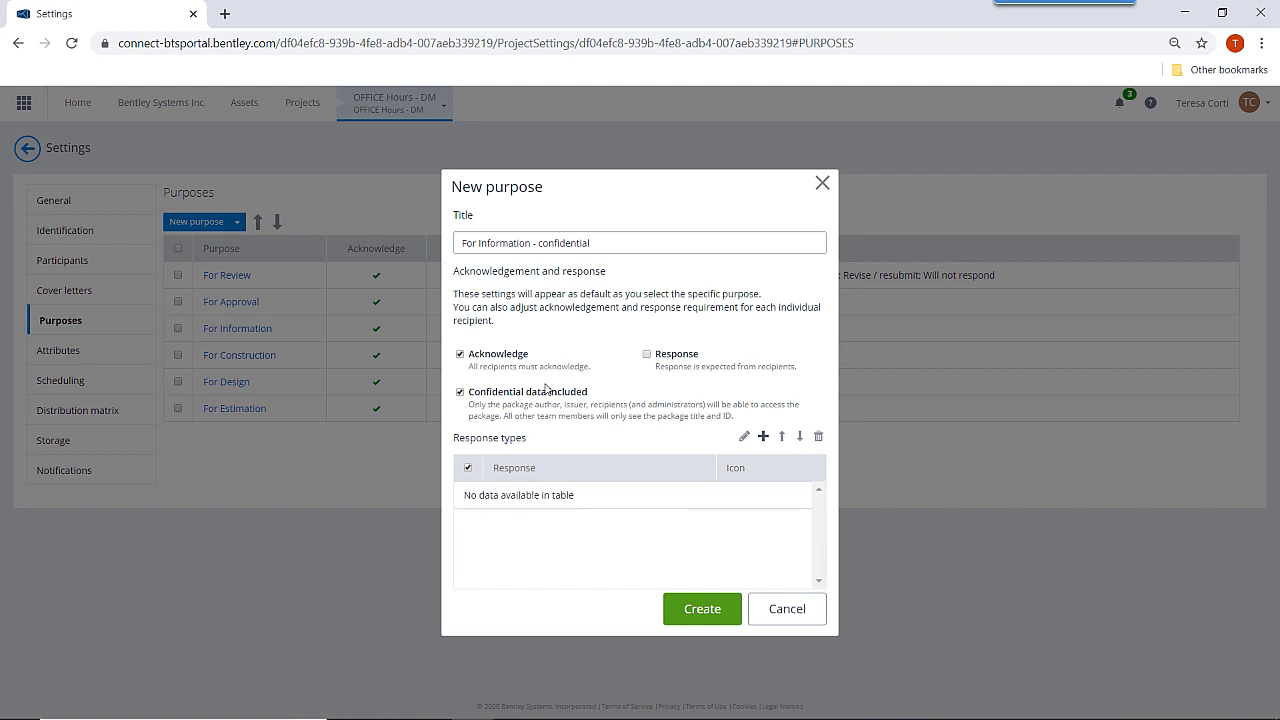
{"action": "left_click", "coordinate": [705, 607]}
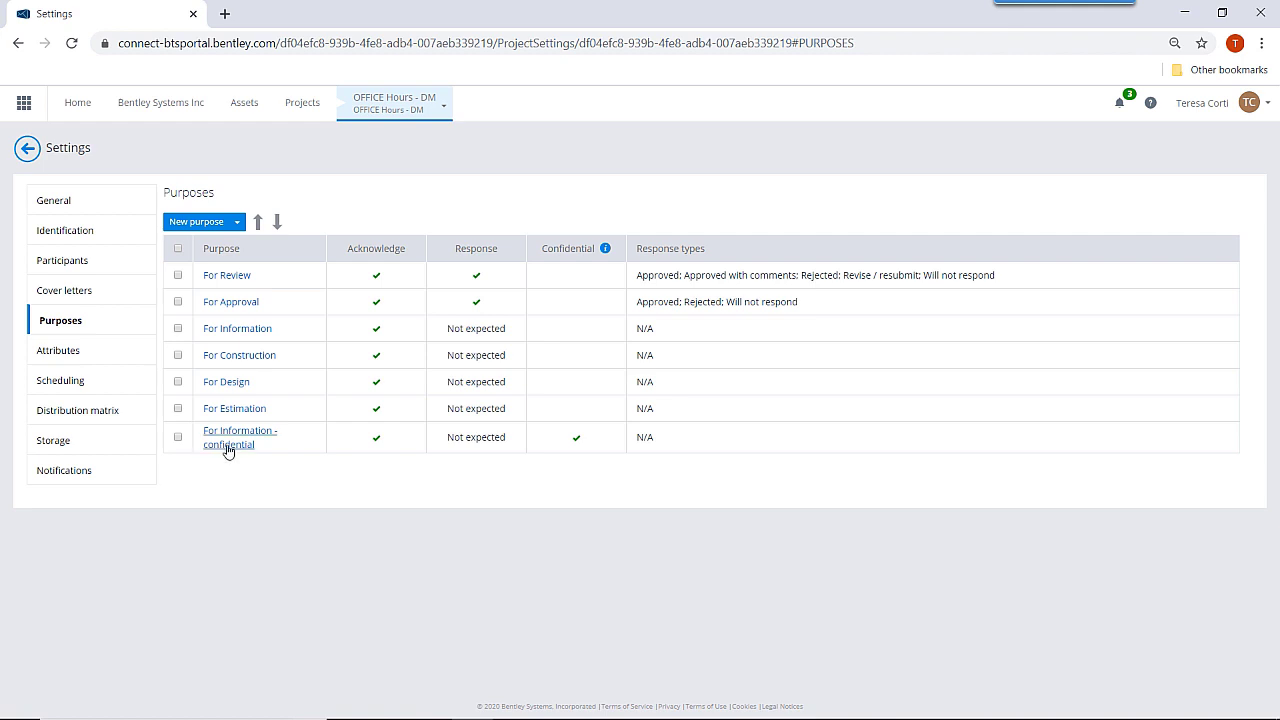
Move 'For Information - confidential' up to third place in the purposes list.
{"action": "left_click", "coordinate": [178, 438]}
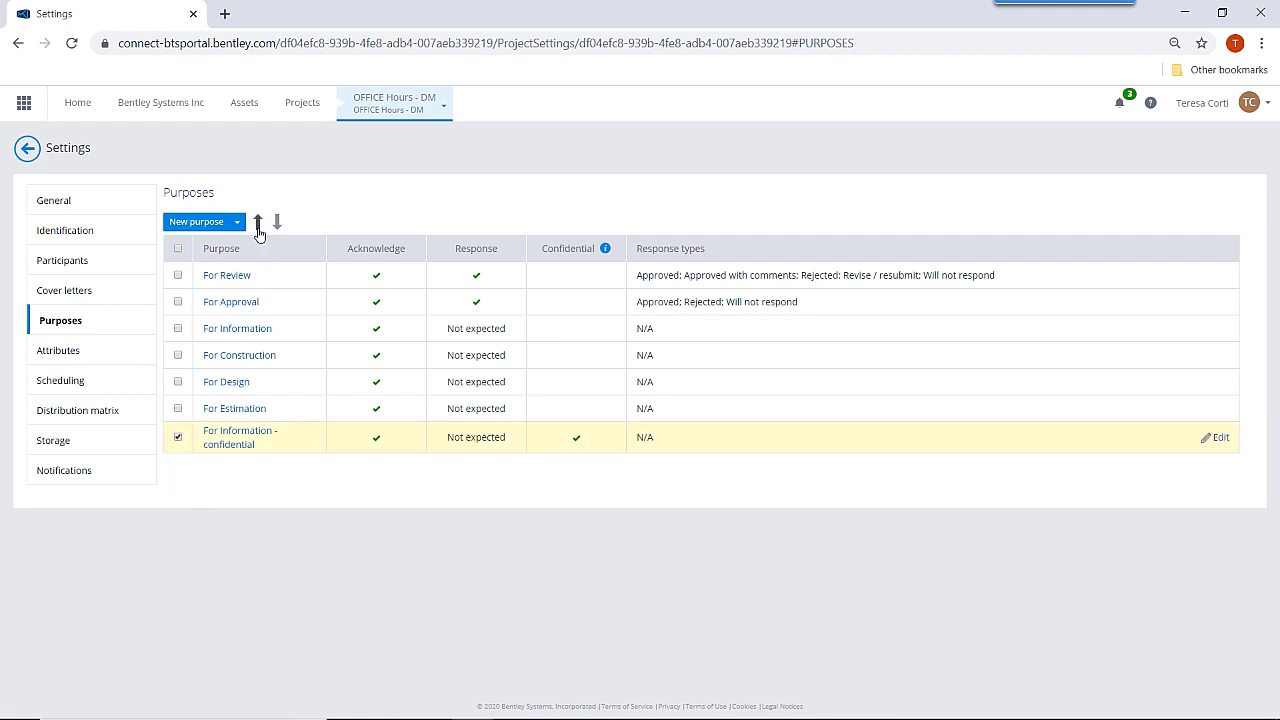
{"action": "left_click", "coordinate": [261, 222]}
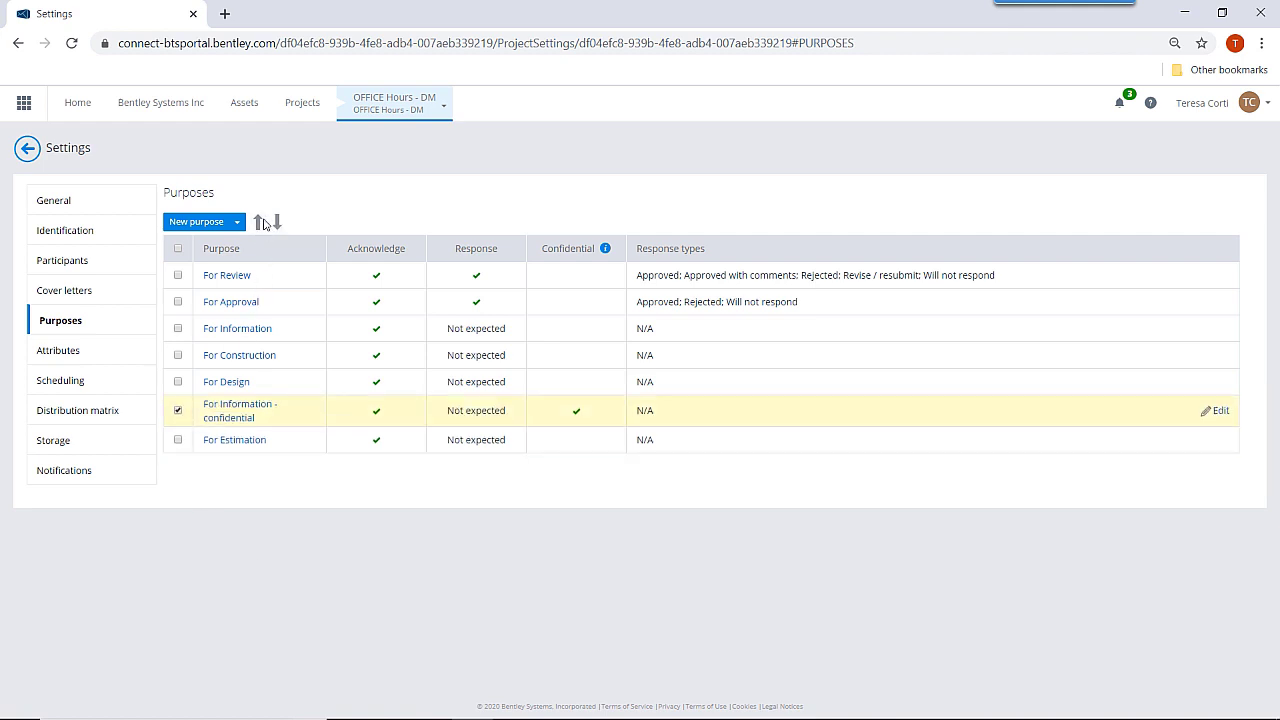
{"action": "left_click", "coordinate": [261, 222]}
{"action": "left_click", "coordinate": [261, 222]}
{"action": "left_click", "coordinate": [261, 222]}
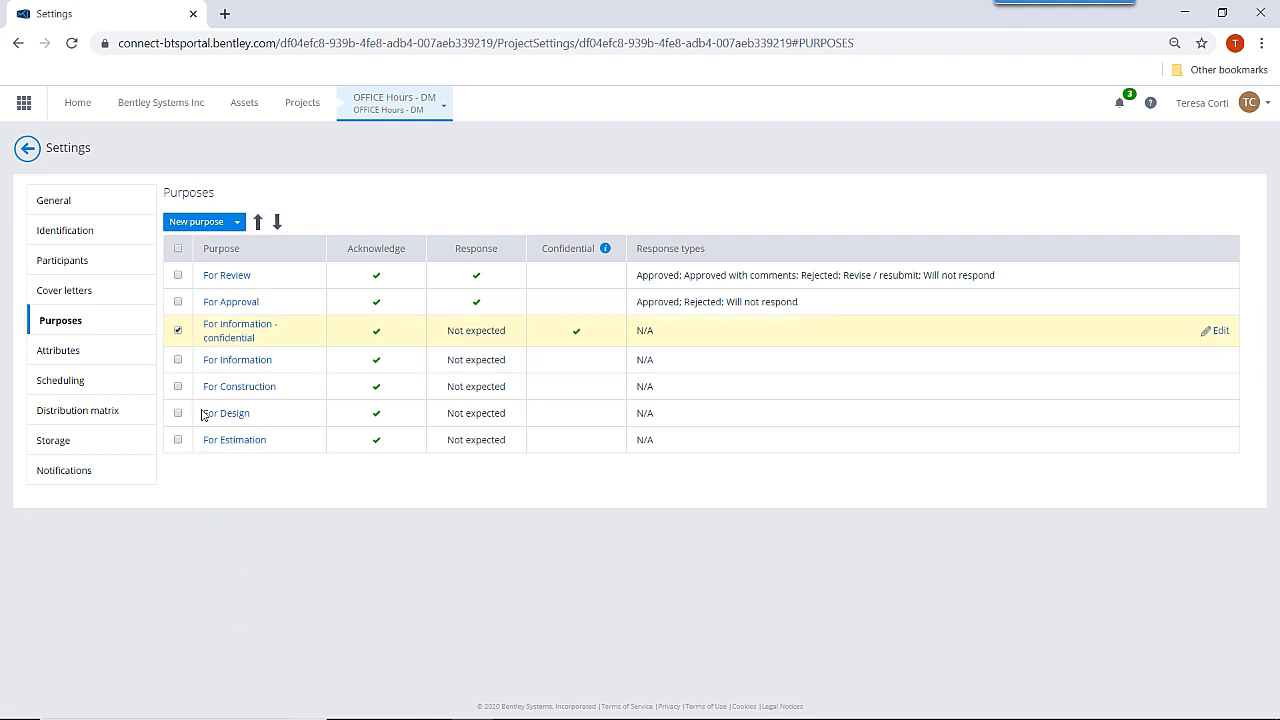
{"action": "left_click", "coordinate": [178, 330]}
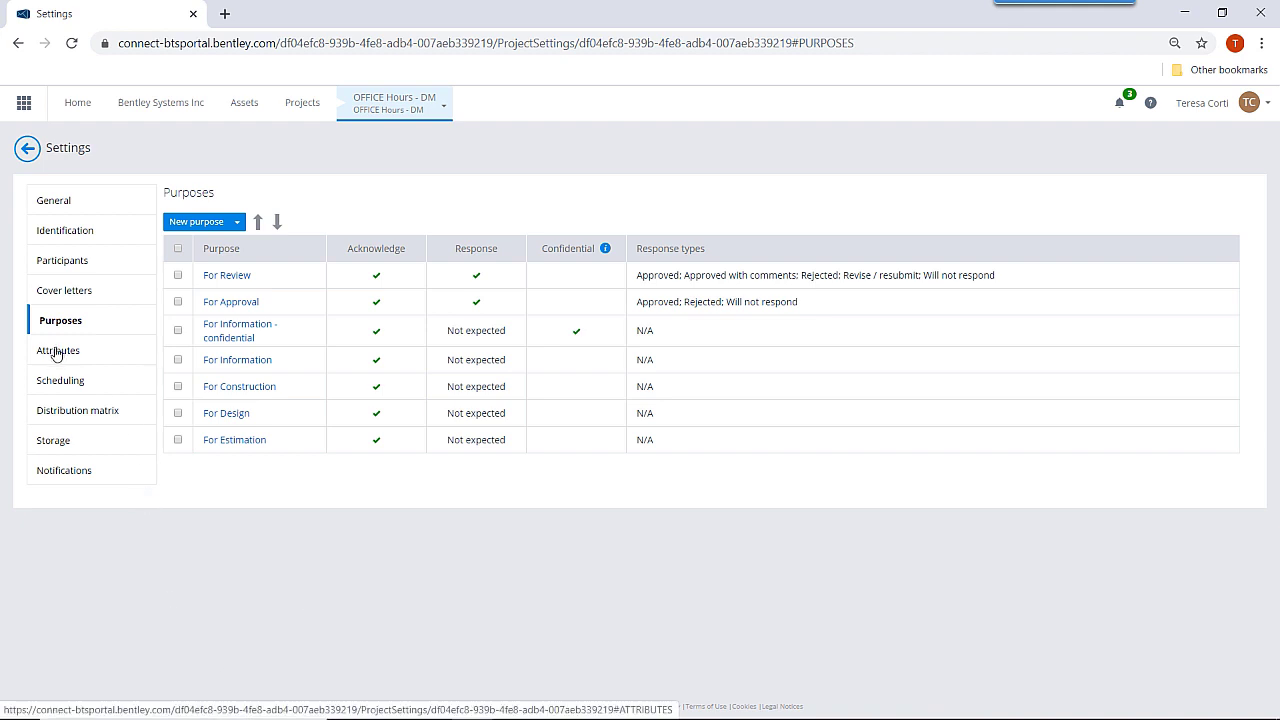
Inspect the For Construction purpose's actions menu without deleting anything.
{"action": "left_click", "coordinate": [179, 386]}
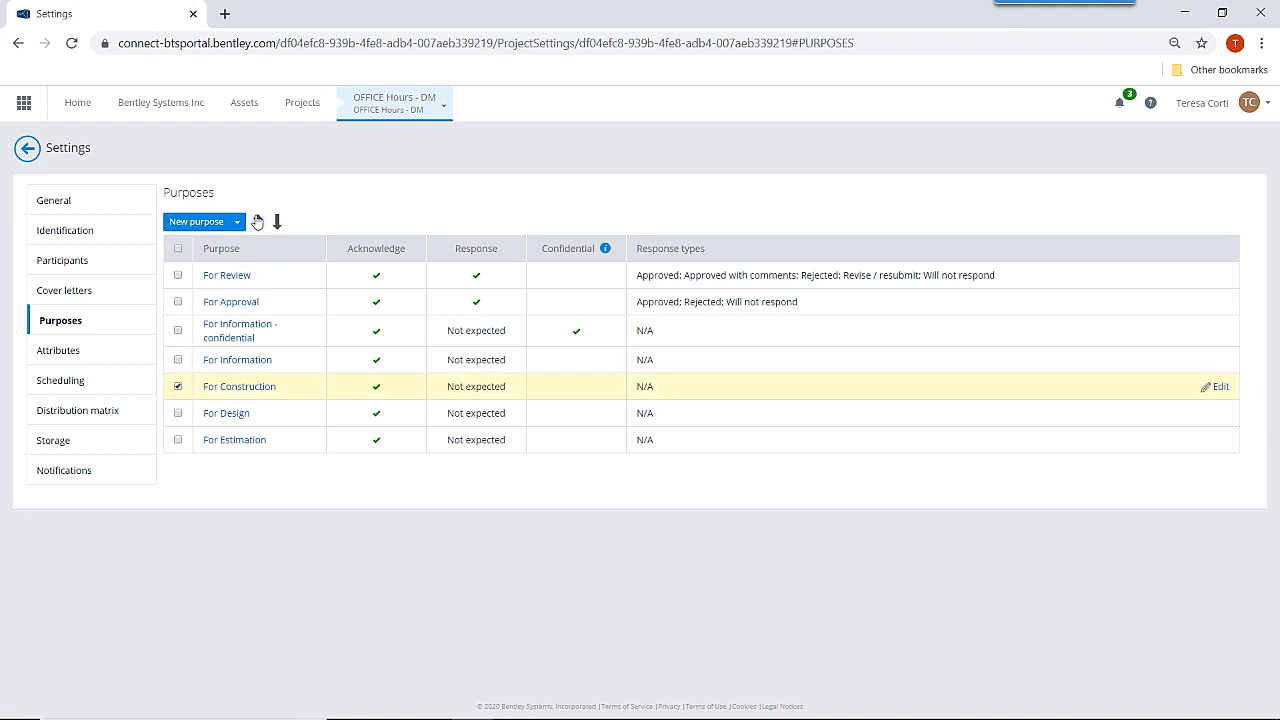
{"action": "left_click", "coordinate": [237, 221]}
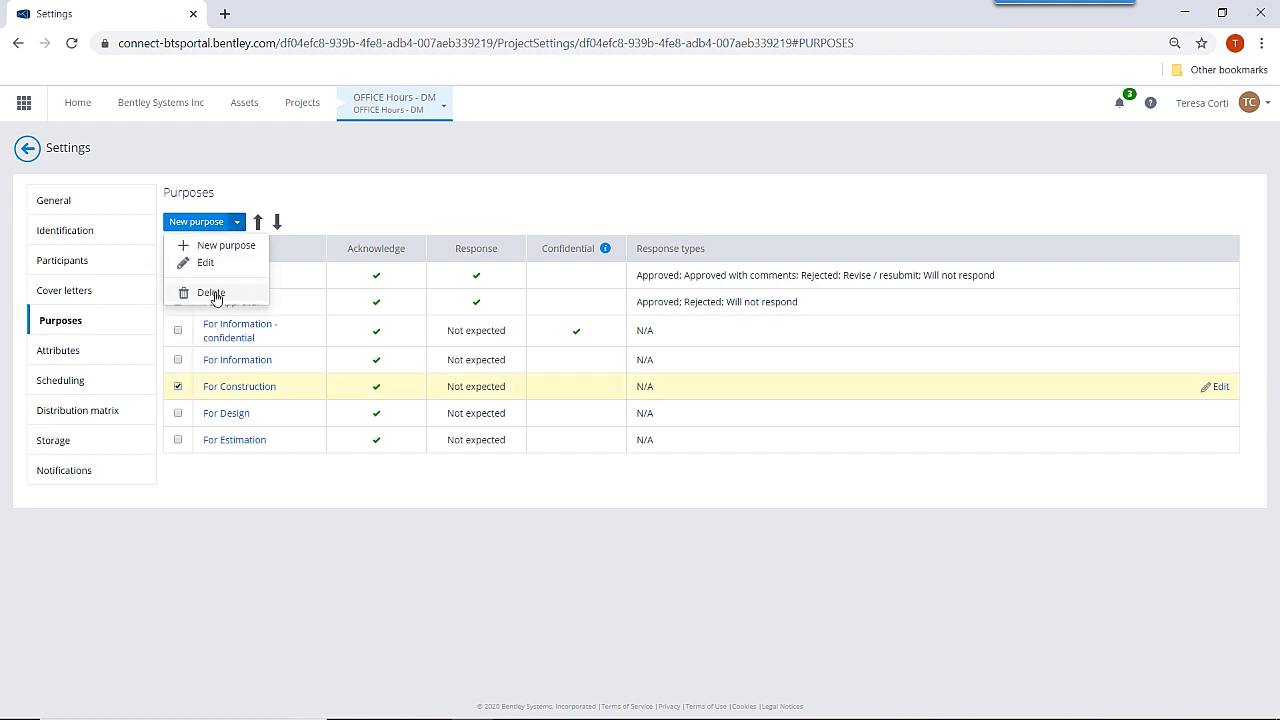
{"action": "left_click", "coordinate": [223, 534]}
{"action": "left_click", "coordinate": [57, 352]}
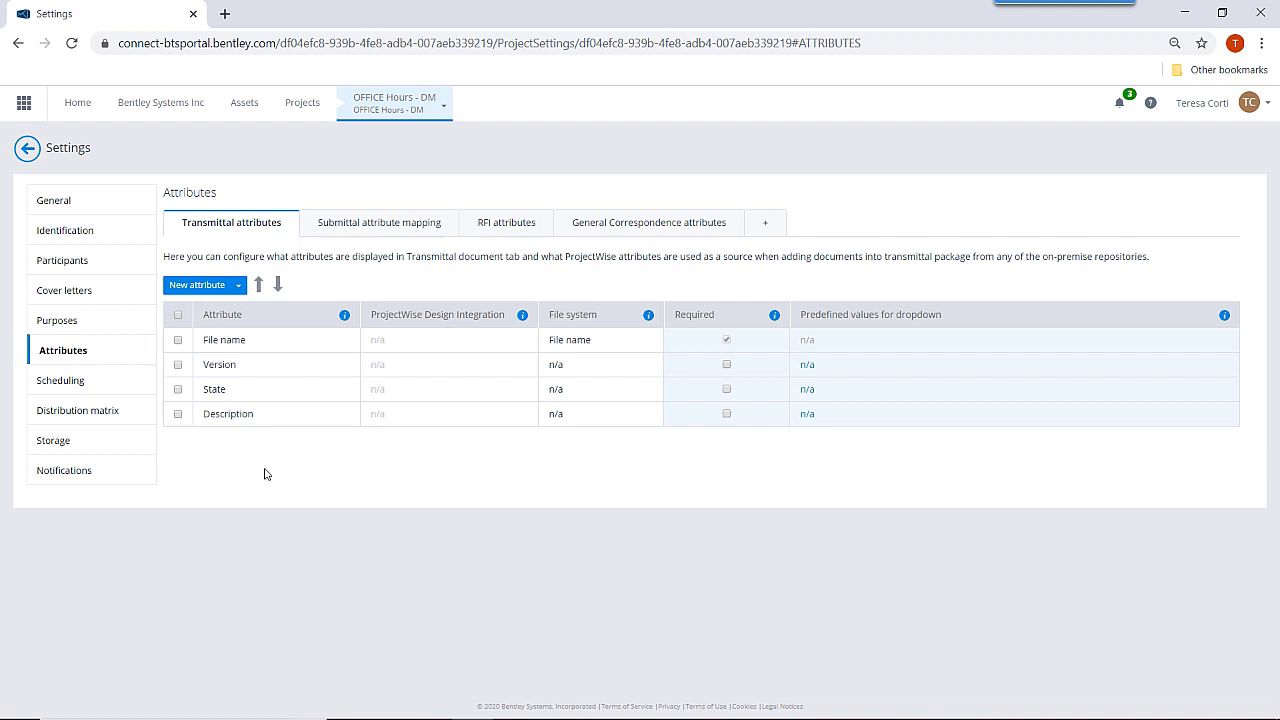
Create a new transmittal attribute named 'Vendor Name'.
{"action": "left_click", "coordinate": [239, 286]}
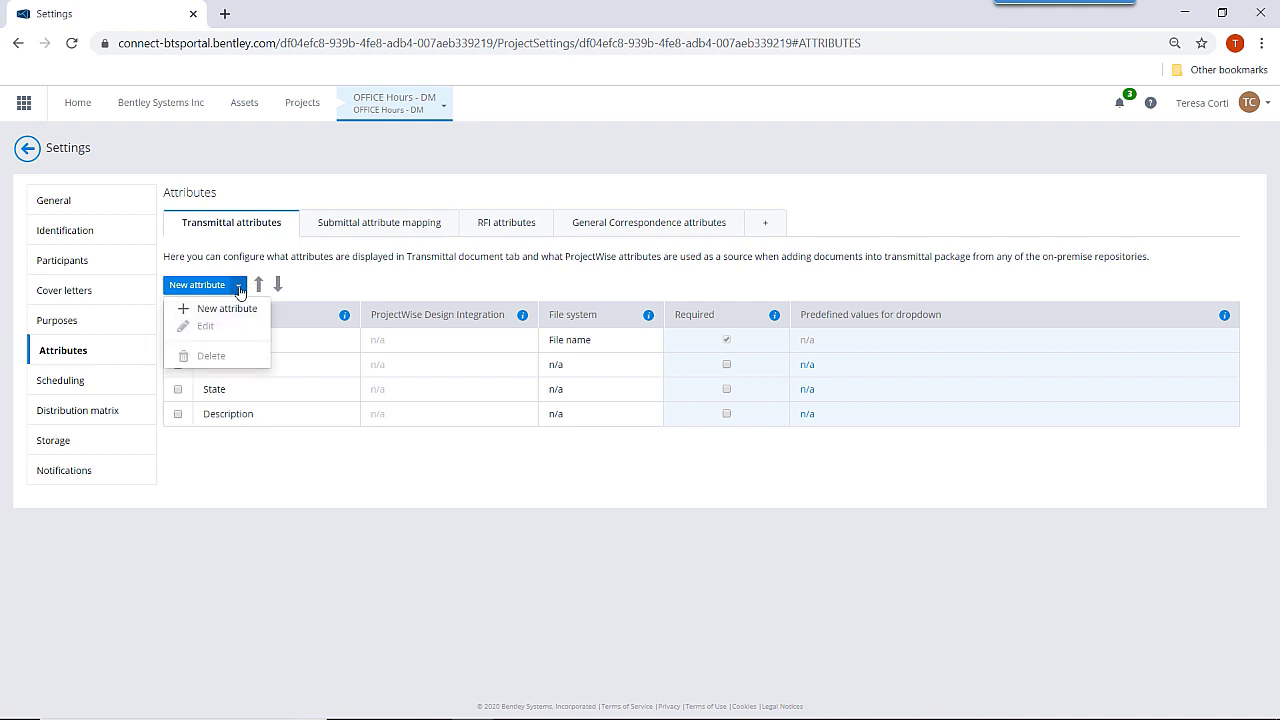
{"action": "left_click", "coordinate": [228, 312]}
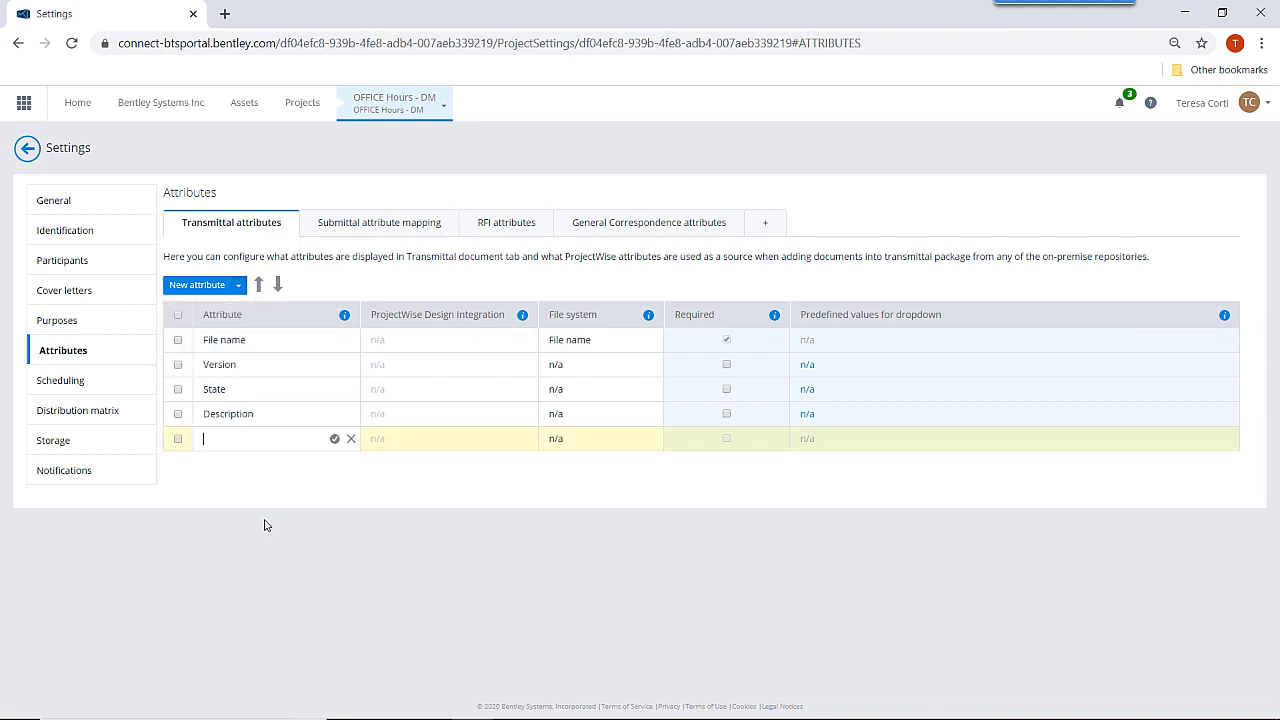
{"action": "type", "text": "Vendor Name"}
{"action": "left_click", "coordinate": [335, 439]}
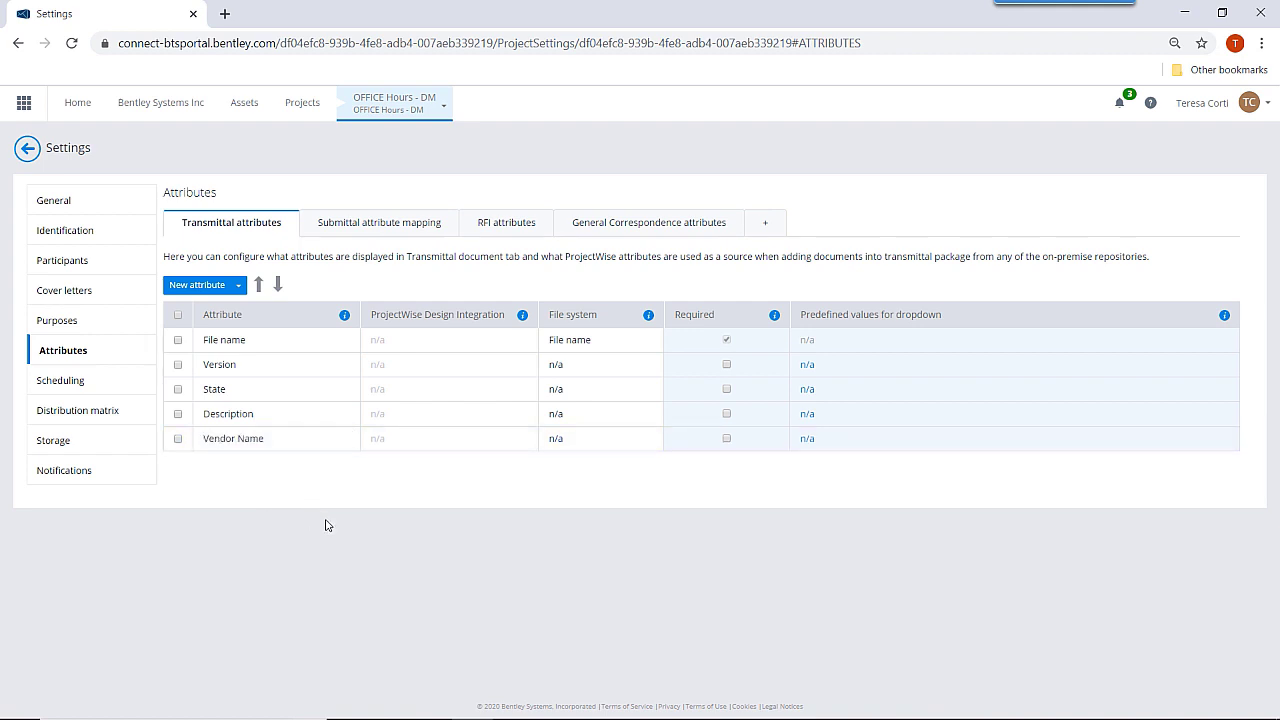
Give Vendor Name the predefined dropdown values 'Mainline' and 'Eagle'.
{"action": "left_click", "coordinate": [808, 440]}
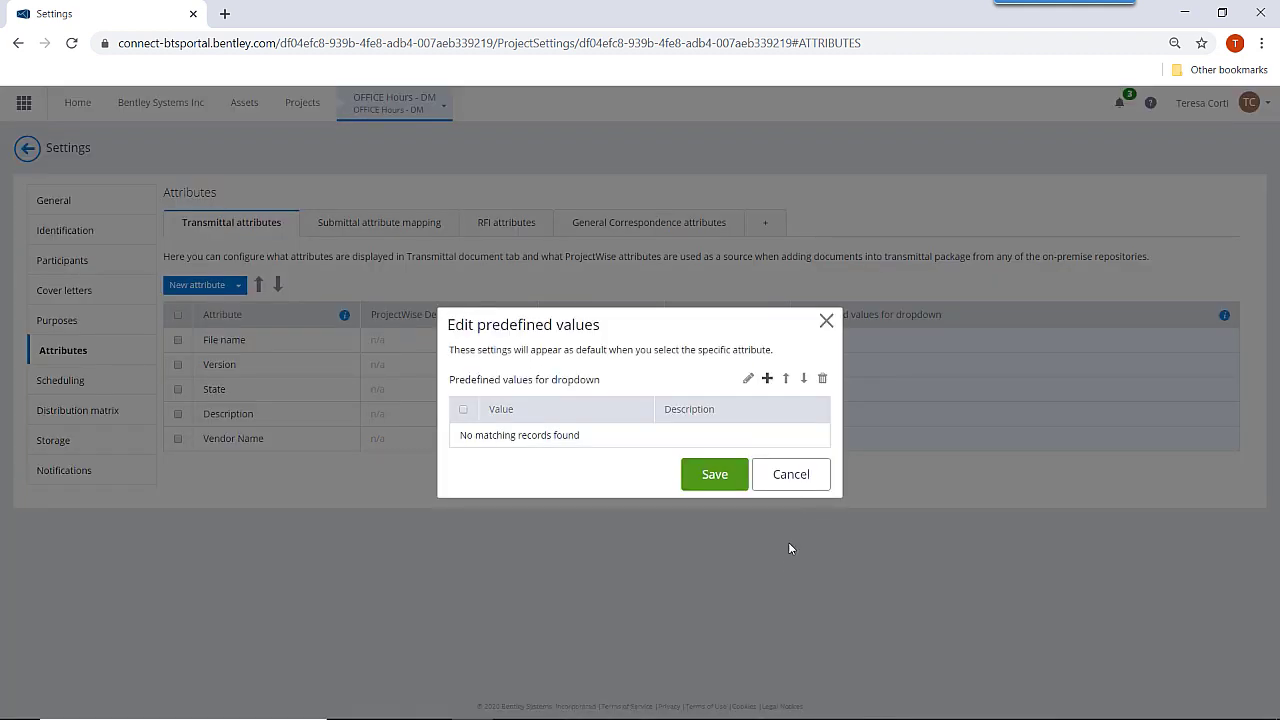
{"action": "left_click", "coordinate": [767, 379]}
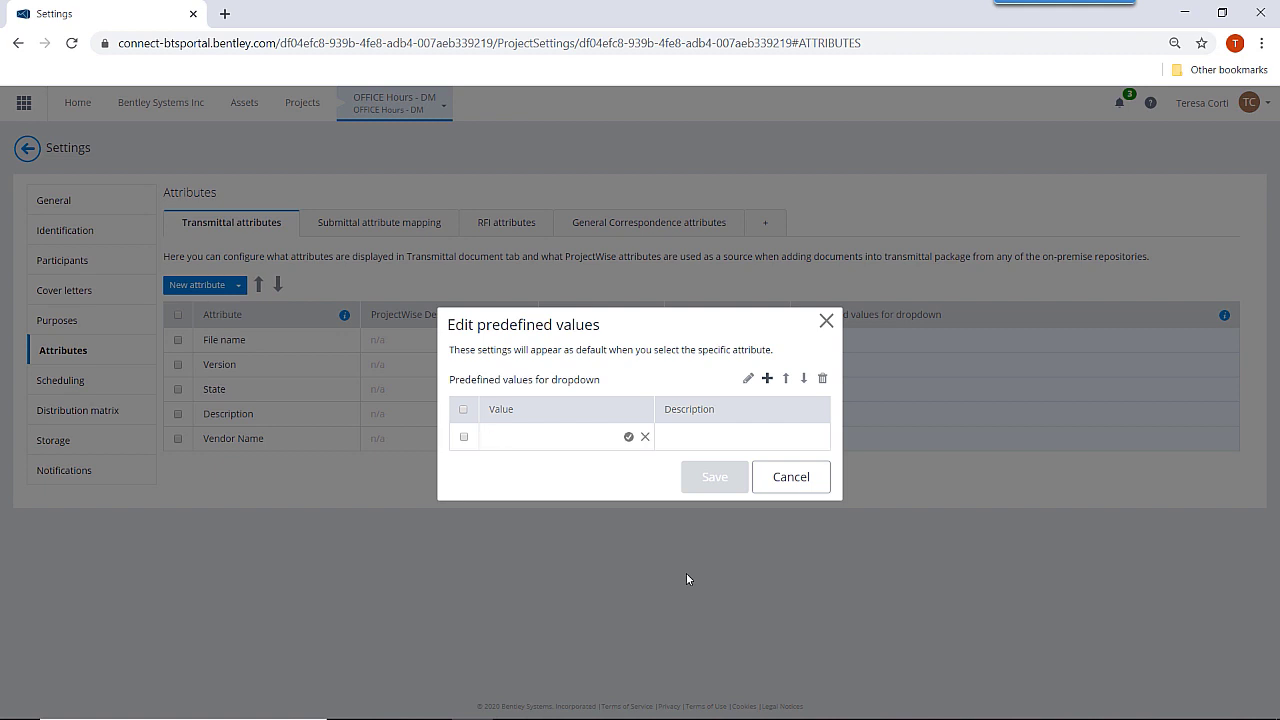
{"action": "type", "text": "Mainline"}
{"action": "left_click", "coordinate": [628, 436]}
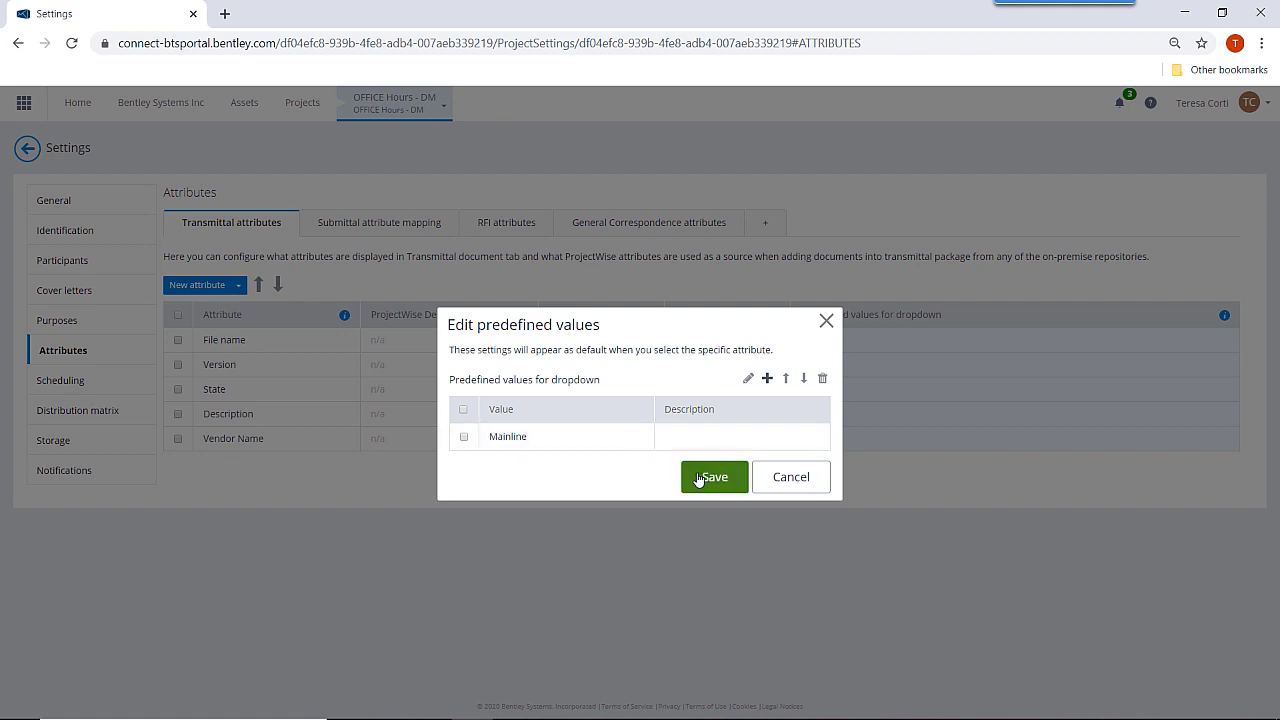
{"action": "left_click", "coordinate": [767, 379]}
{"action": "type", "text": "E"}
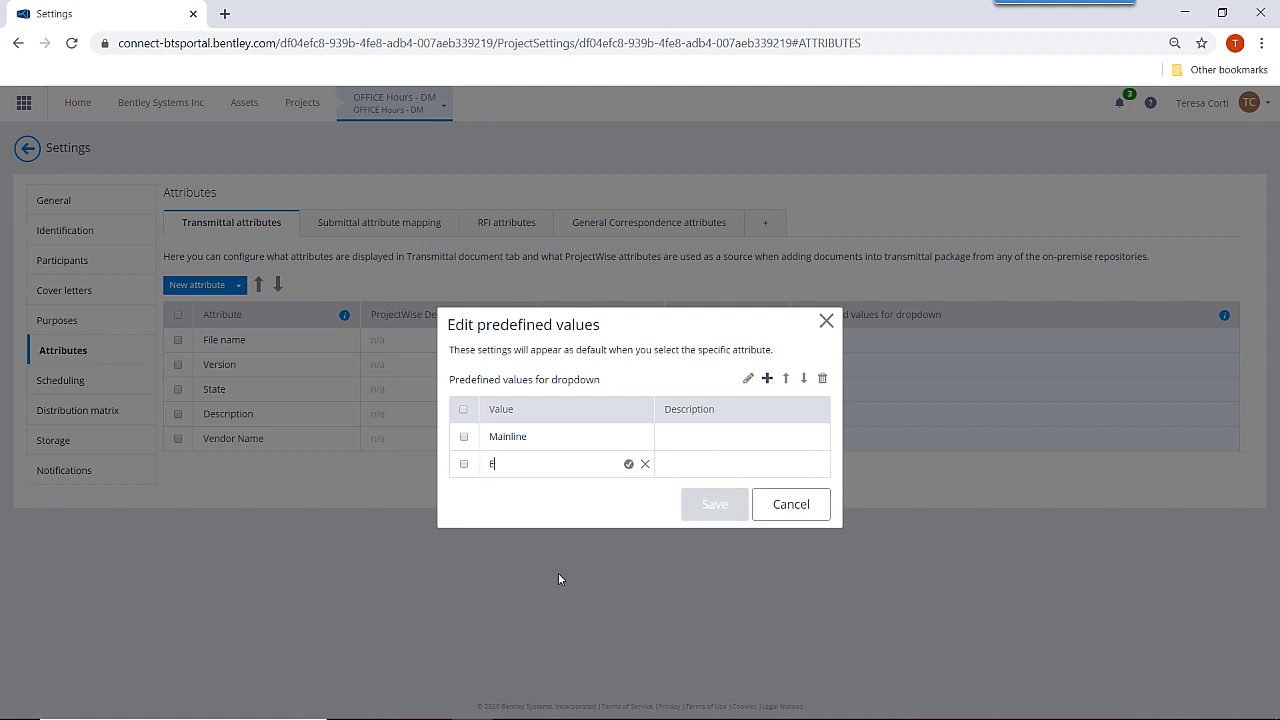
{"action": "type", "text": "agle"}
{"action": "left_click", "coordinate": [628, 464]}
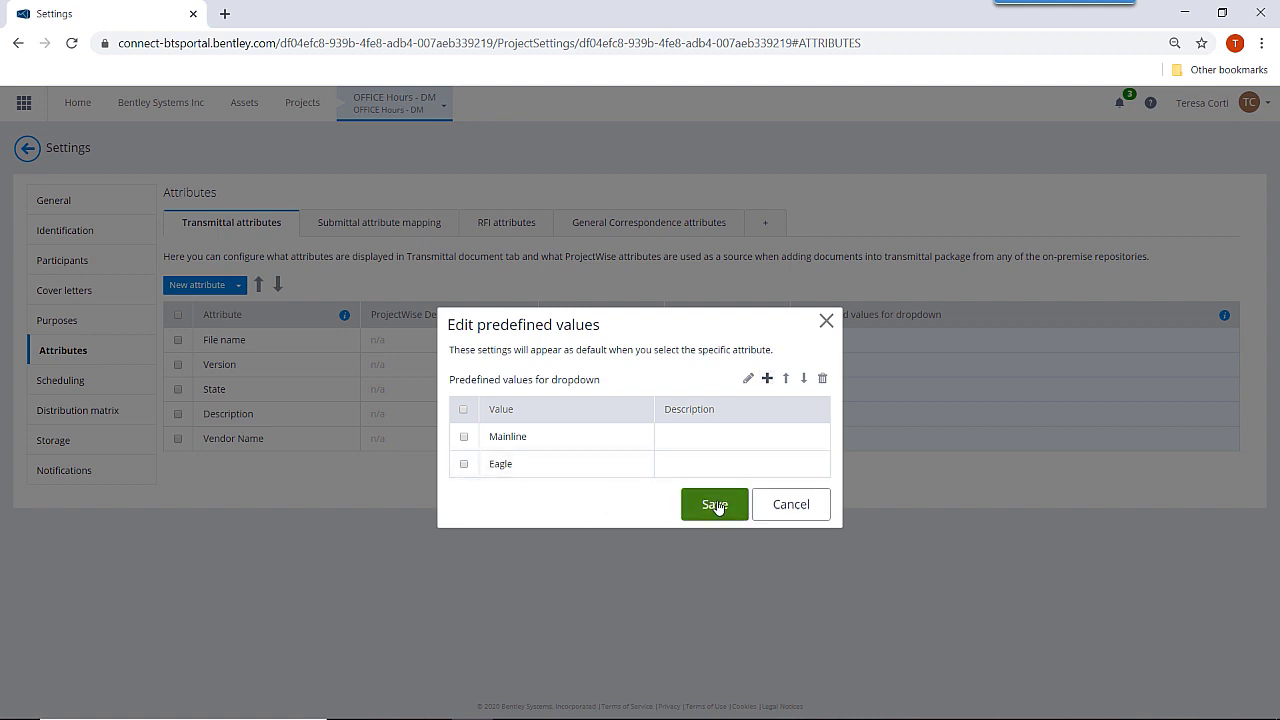
{"action": "left_click", "coordinate": [714, 505]}
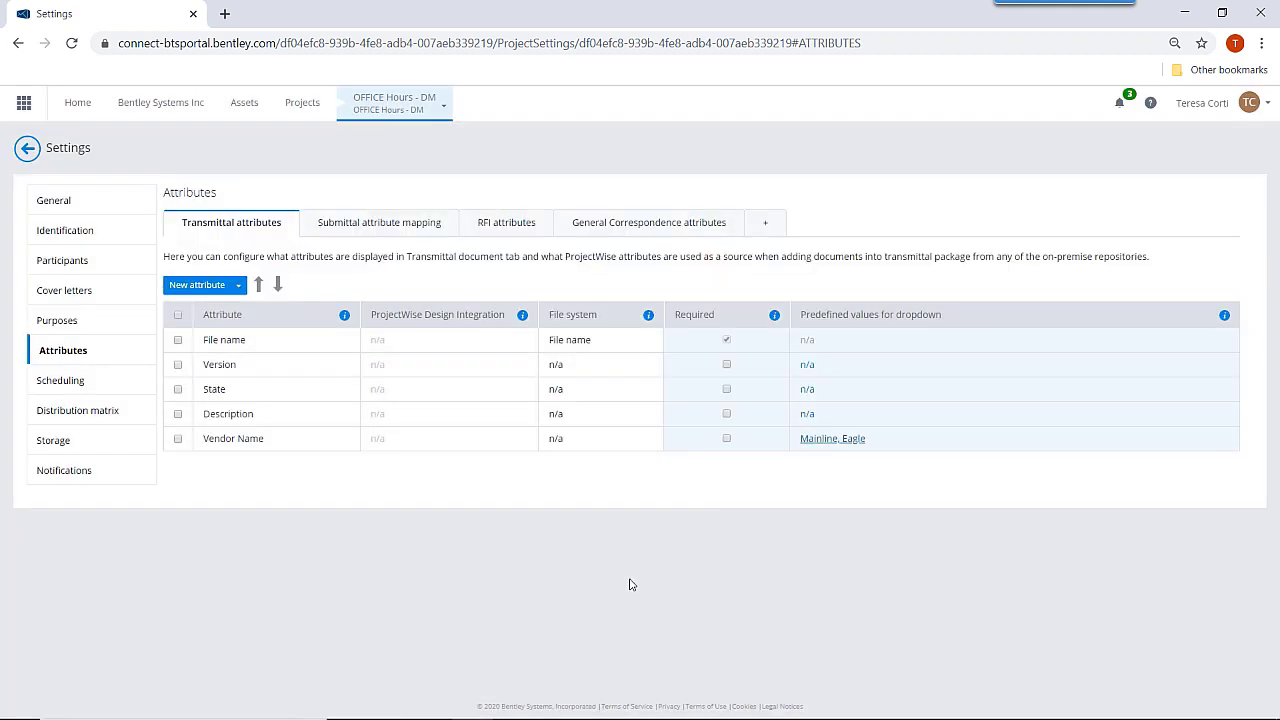
Make Vendor Name required and set transmittal response due days from 14 to 7.
{"action": "left_click", "coordinate": [727, 440]}
{"action": "left_click", "coordinate": [60, 384]}
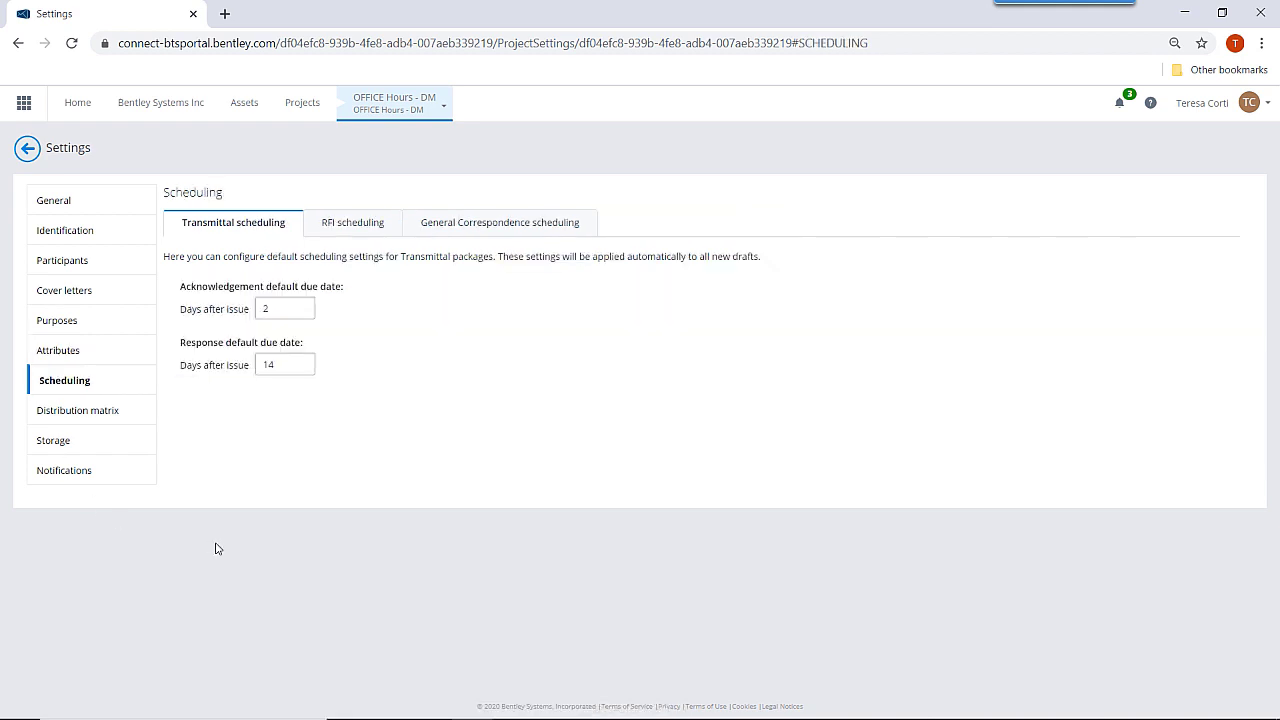
{"action": "double_click", "coordinate": [278, 366]}
{"action": "type", "text": "7"}
{"action": "key", "text": "Tab"}
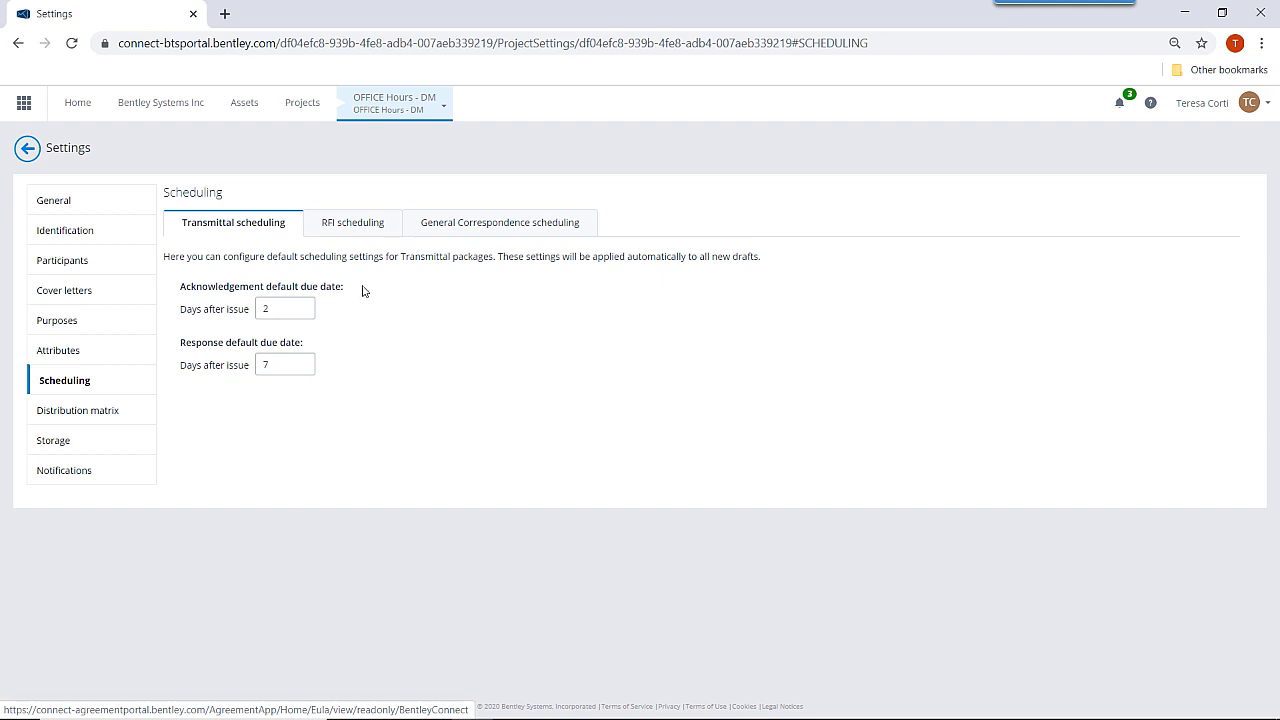
Set General Correspondence response due days from 7 to 10, then recheck RFI and Transmittal defaults.
{"action": "left_click", "coordinate": [358, 236]}
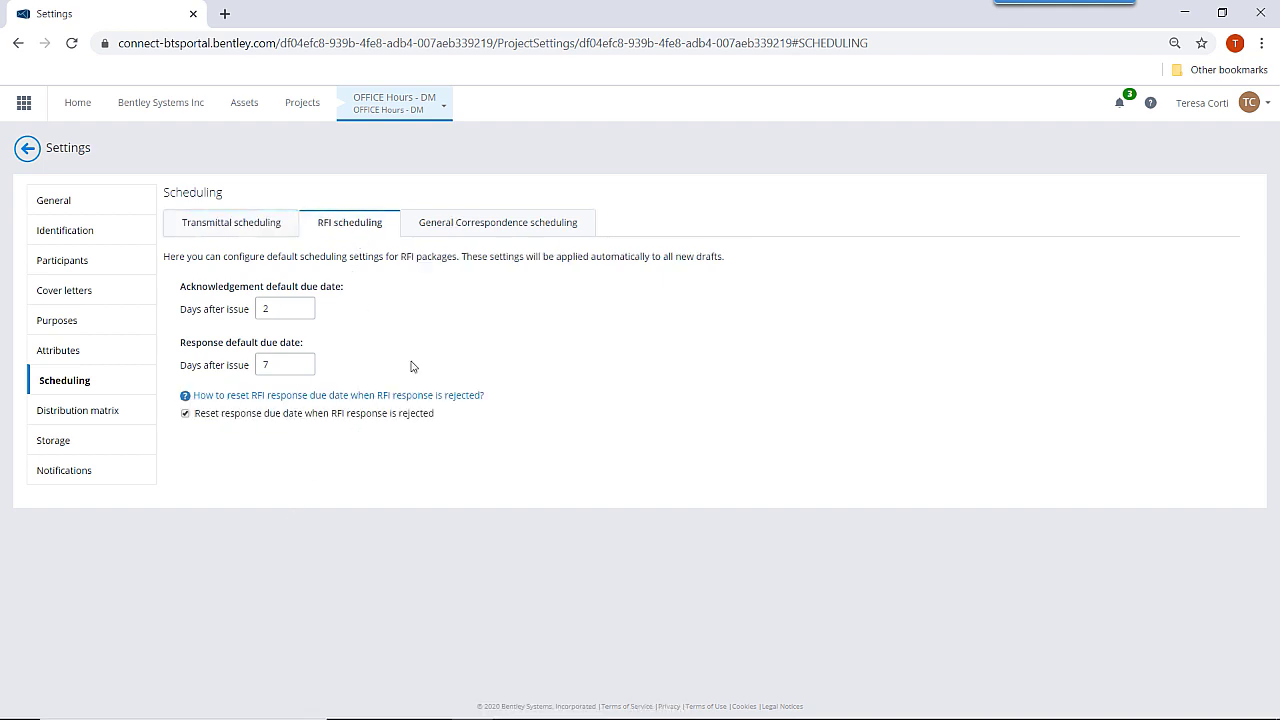
{"action": "left_click", "coordinate": [477, 222]}
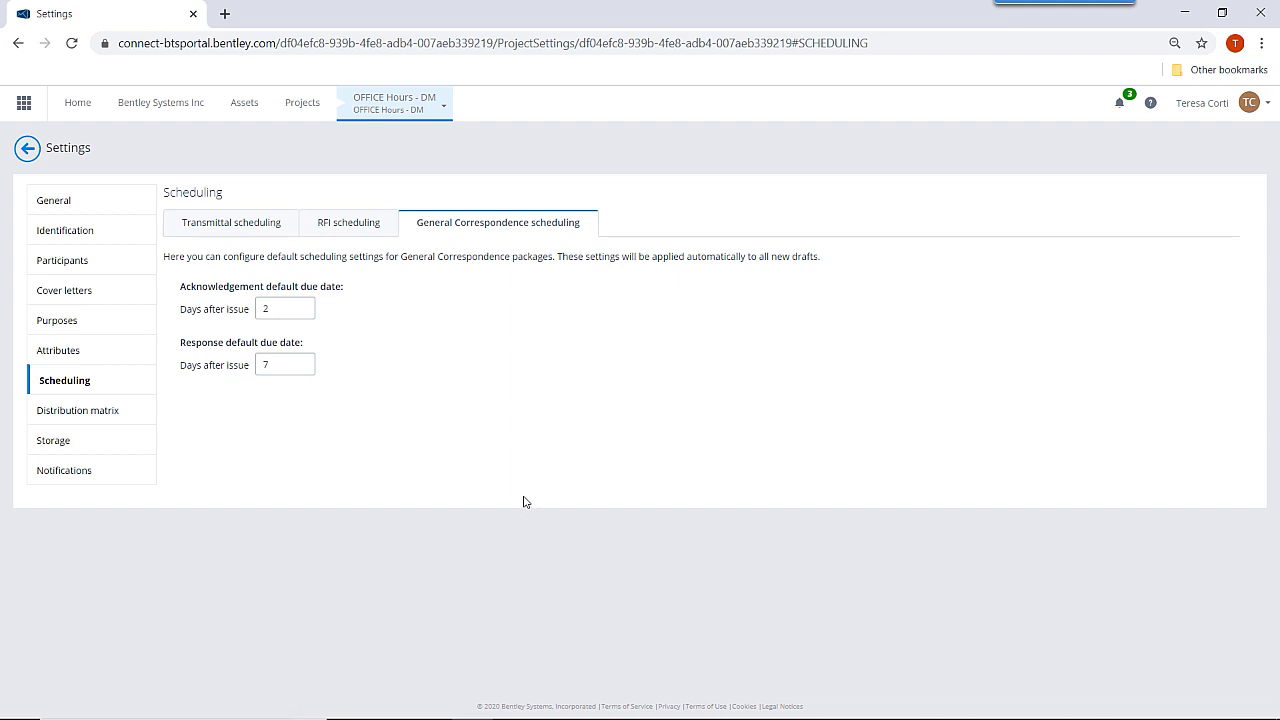
{"action": "double_click", "coordinate": [299, 363]}
{"action": "type", "text": "10"}
{"action": "key", "text": "Tab"}
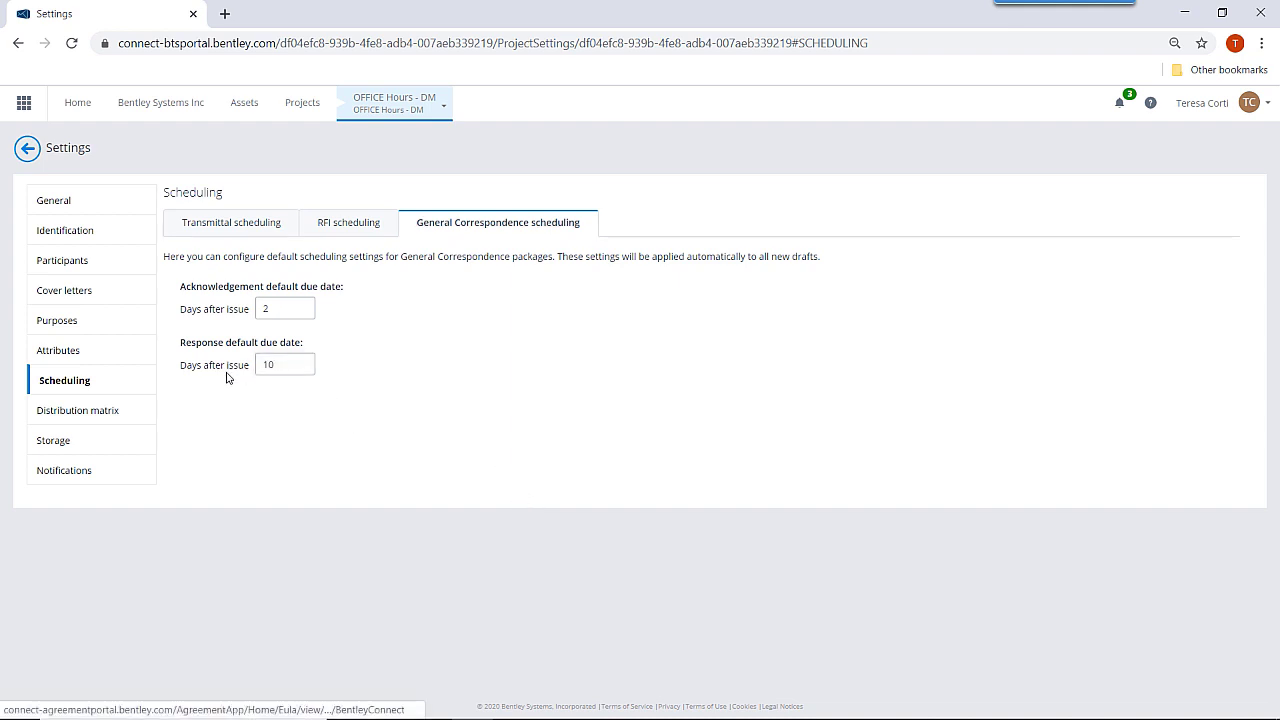
{"action": "left_click", "coordinate": [352, 226]}
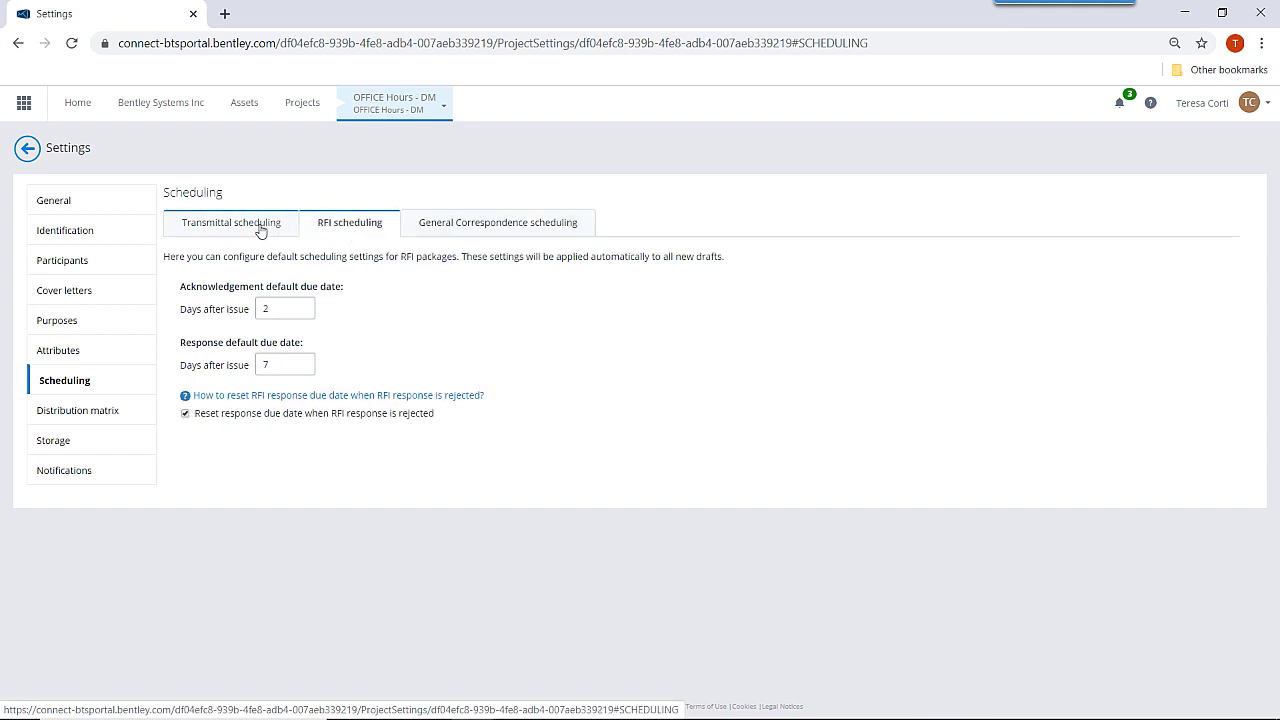
{"action": "left_click", "coordinate": [260, 226]}
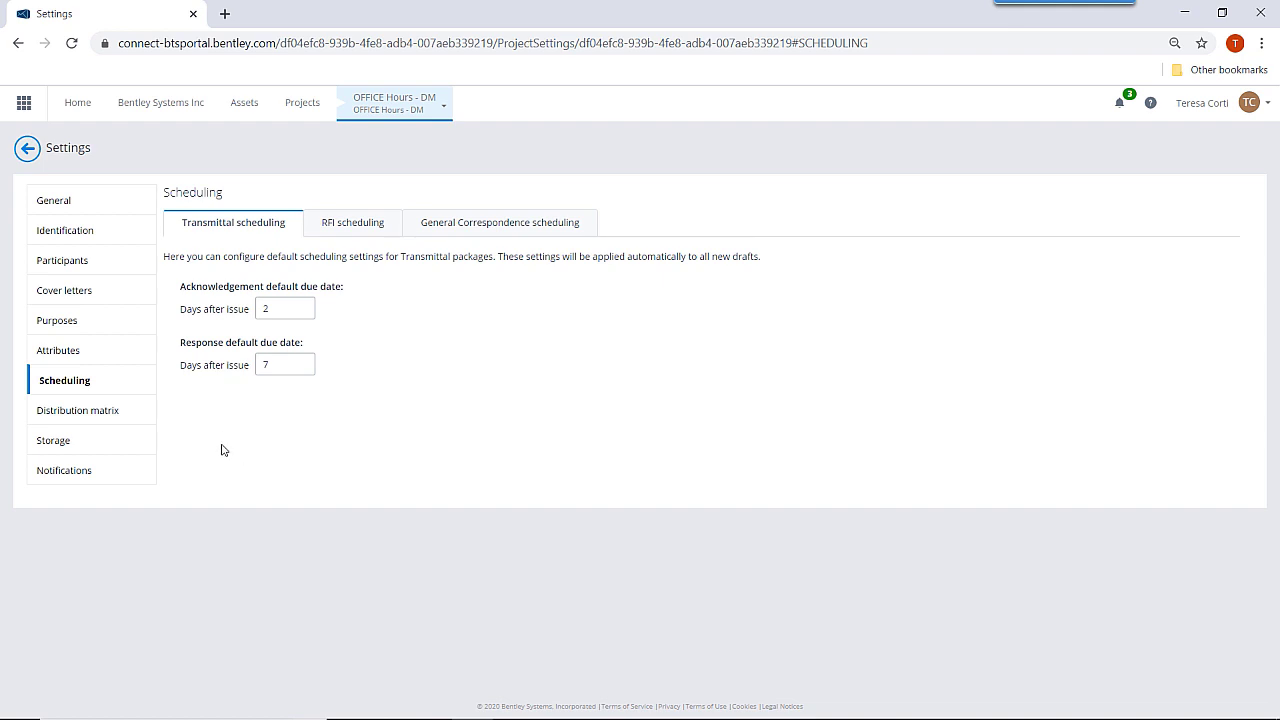
Review the notification events table, then show the no-reply sender and automated signature settings.
{"action": "left_click", "coordinate": [64, 473]}
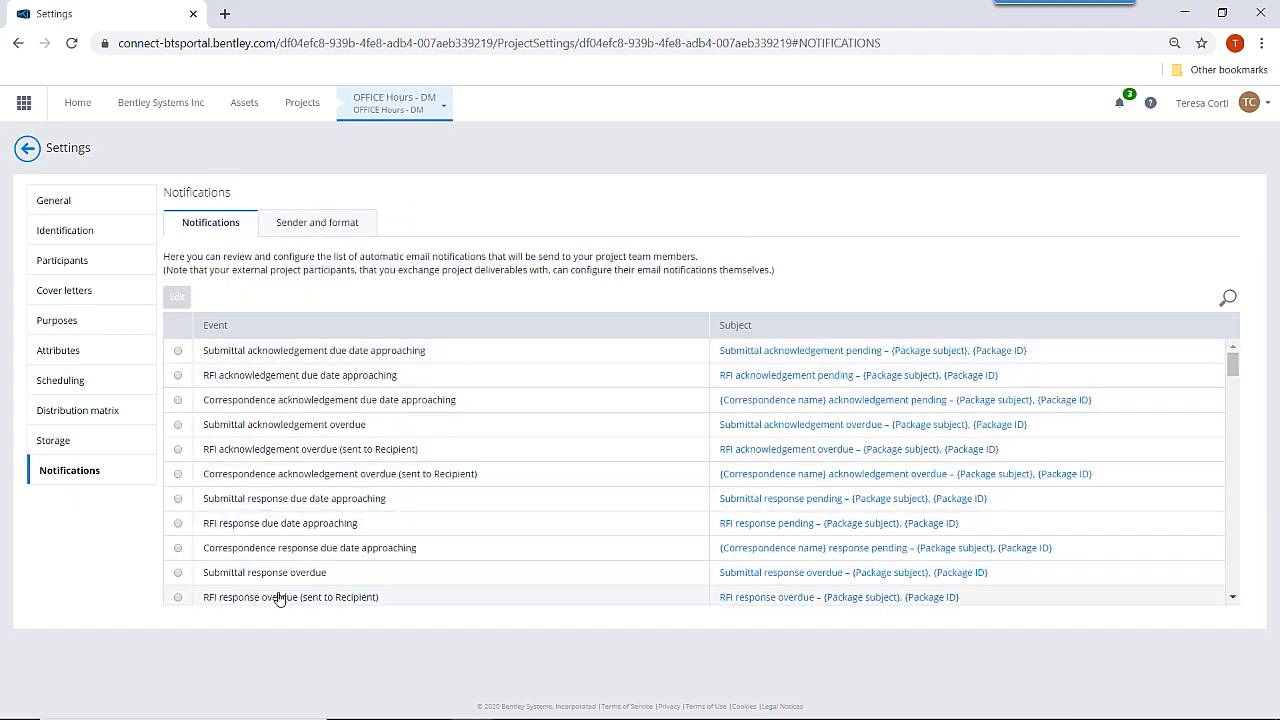
{"action": "scroll", "coordinate": [373, 543], "scroll_direction": "down", "scroll_amount": 2}
{"action": "scroll", "coordinate": [373, 543], "scroll_direction": "down", "scroll_amount": 3}
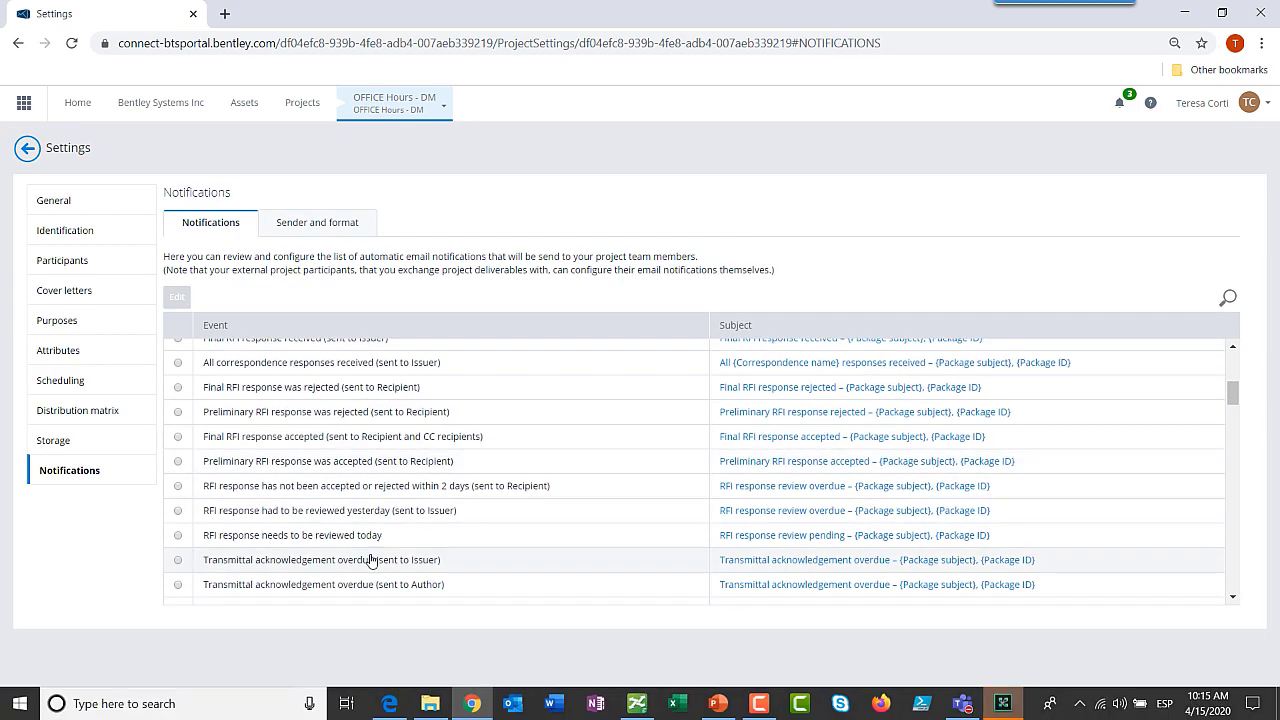
{"action": "scroll", "coordinate": [709, 580], "scroll_direction": "up", "scroll_amount": 3}
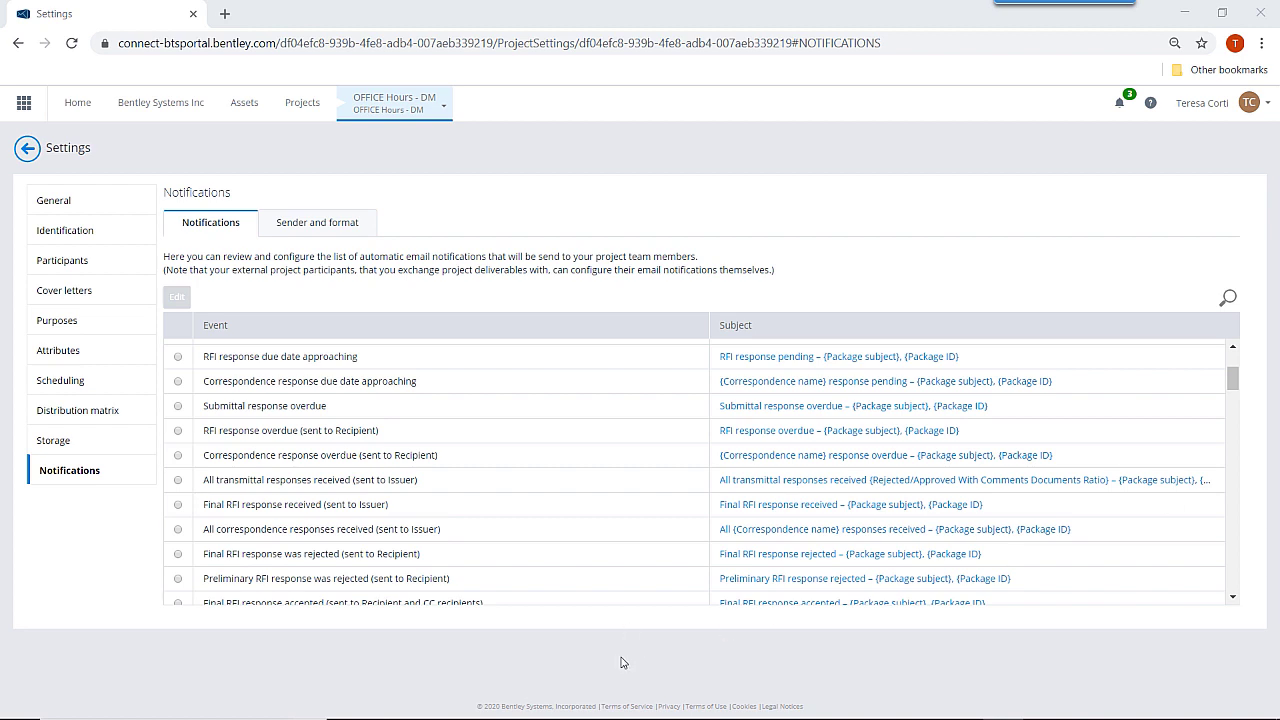
{"action": "left_click", "coordinate": [330, 224]}
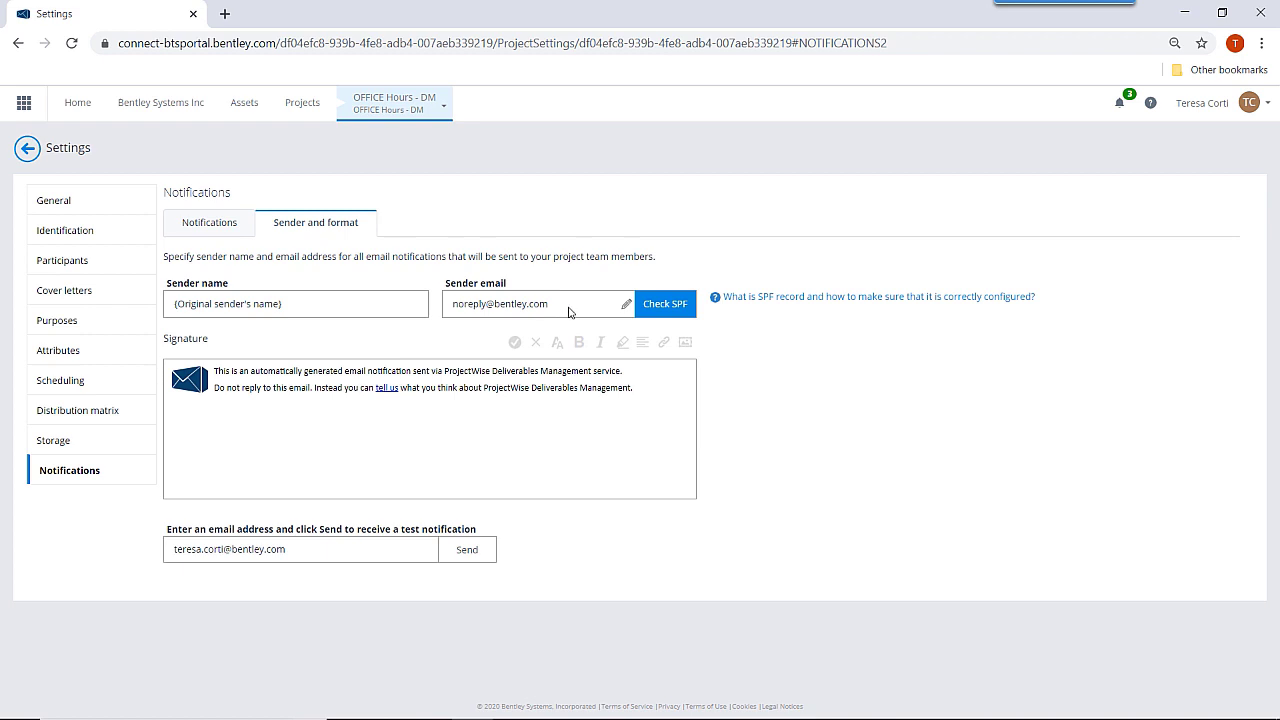
Expand the 'What is SPF record' explanation, then return to the Notifications event list.
{"action": "left_click", "coordinate": [729, 298]}
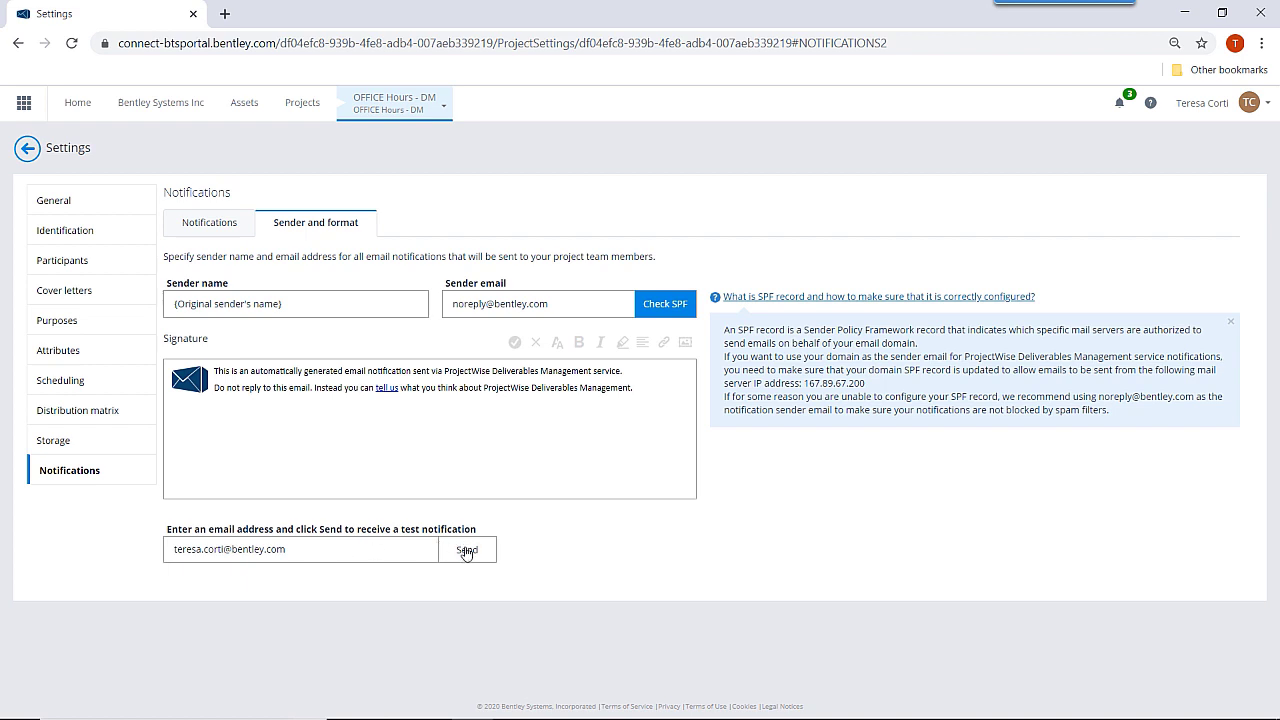
{"action": "left_click", "coordinate": [228, 221]}
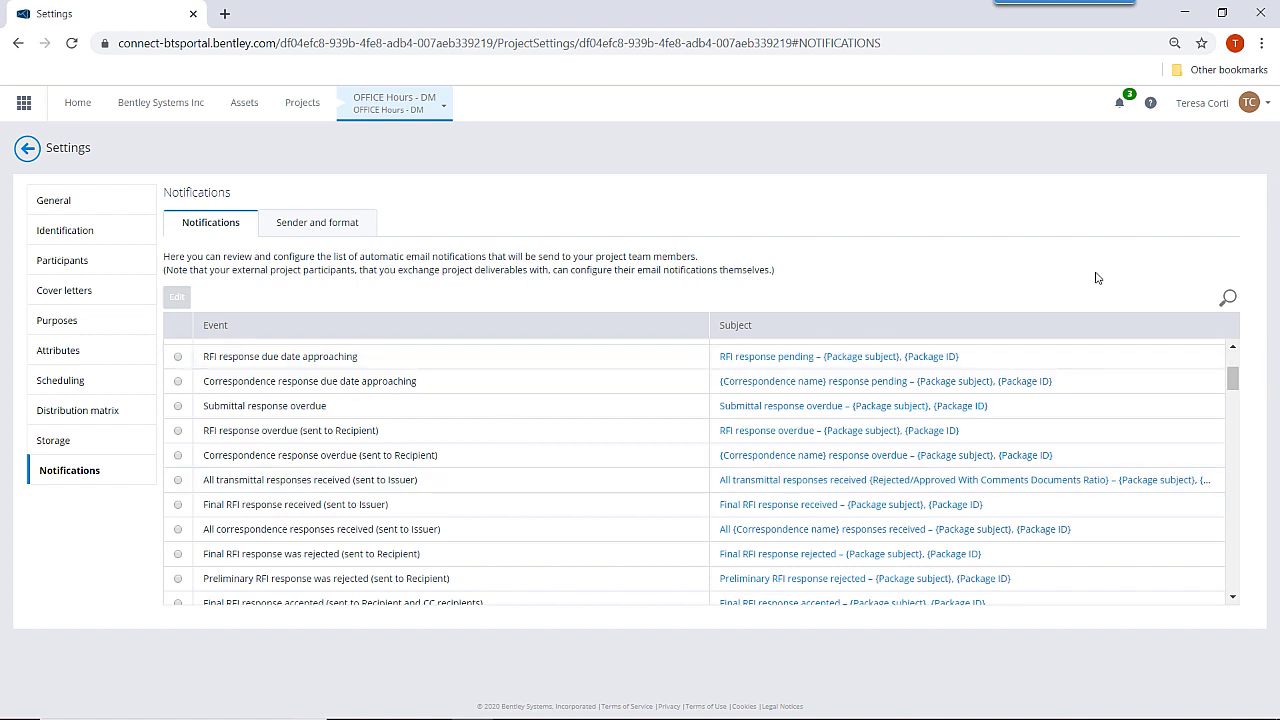
Search notifications for 'response' and open the Correspondence response overdue (sent to Recipient) template.
{"action": "left_click", "coordinate": [1228, 298]}
{"action": "type", "text": "response"}
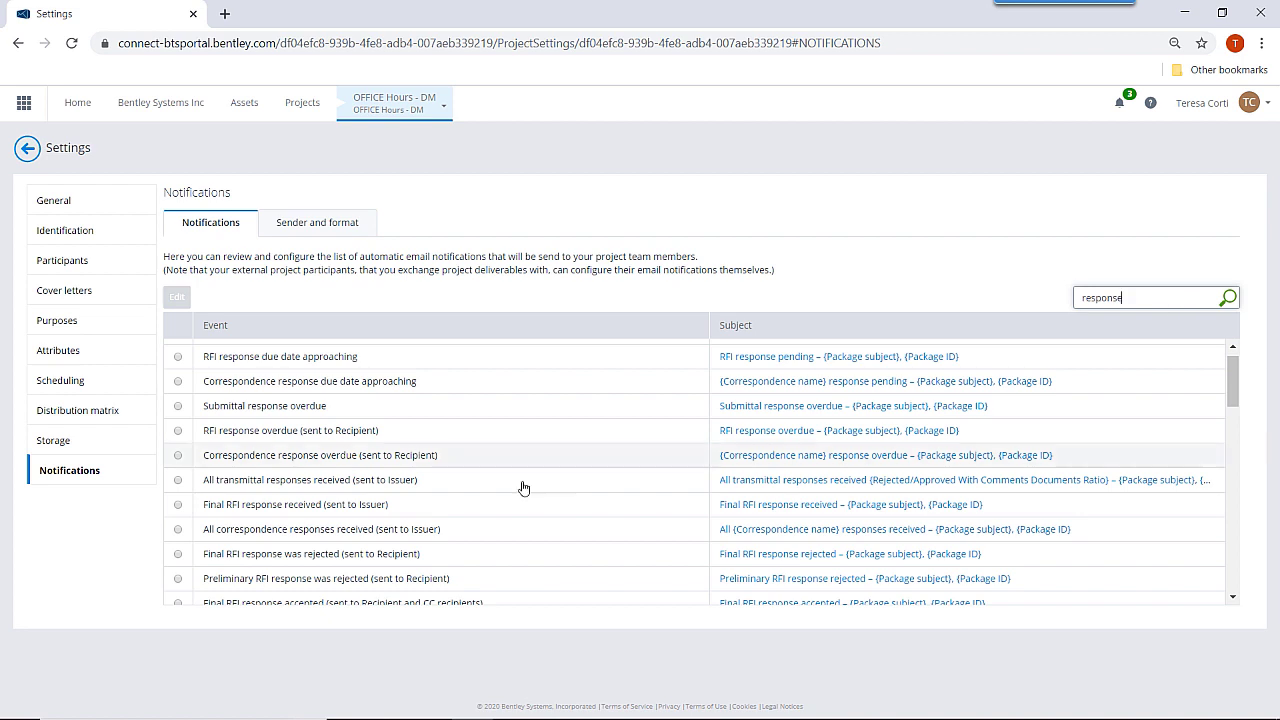
{"action": "left_click", "coordinate": [178, 457]}
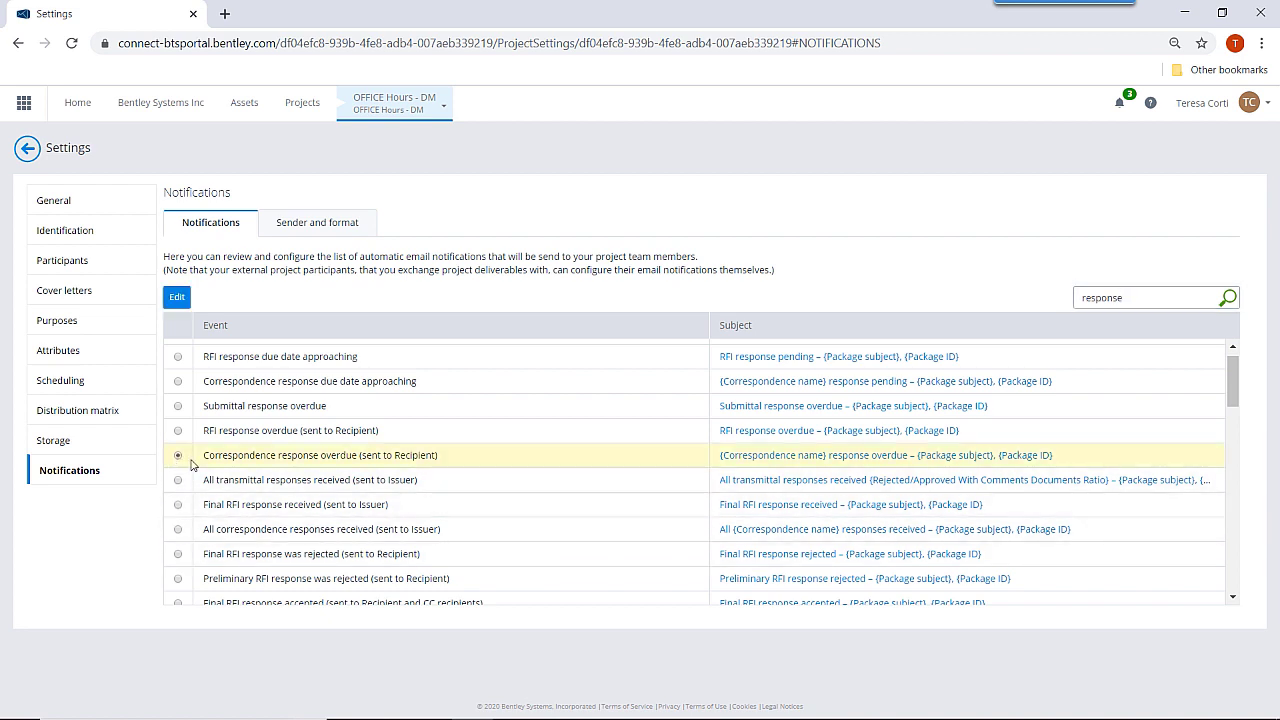
{"action": "left_click", "coordinate": [810, 456]}
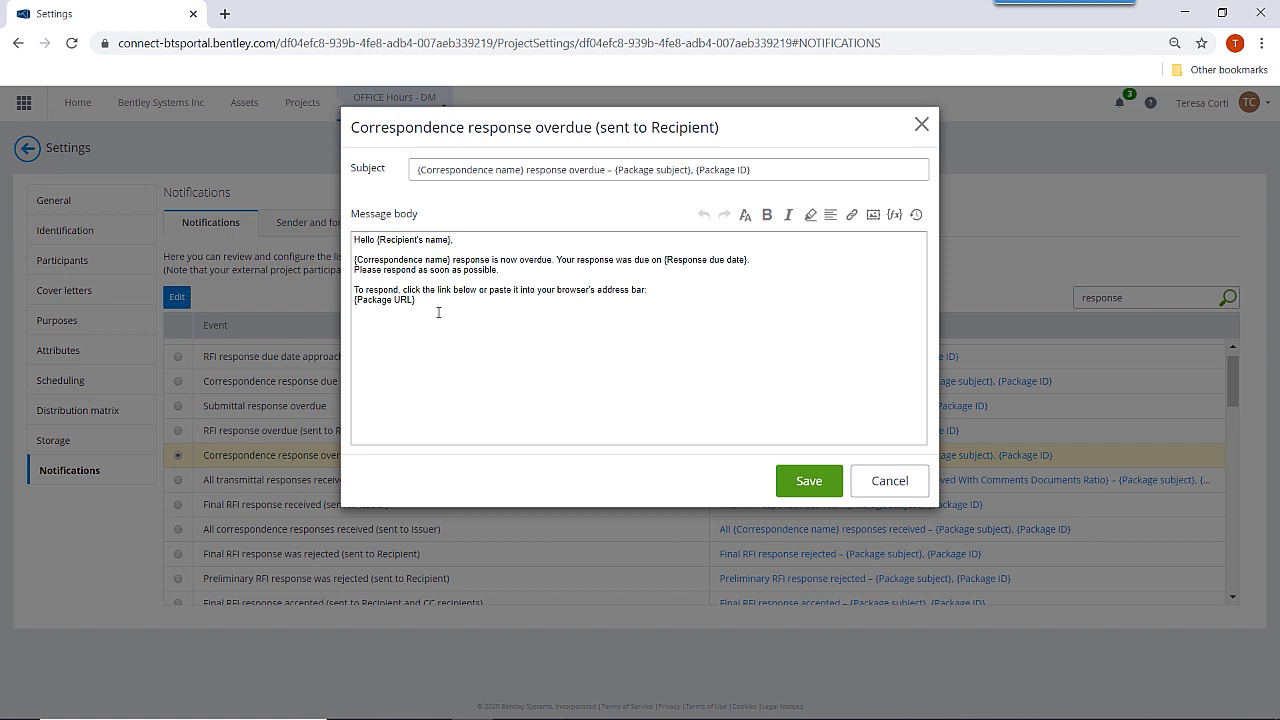
Make the {Package URL} placeholder size 6 bold and add empty lines below it.
{"action": "left_click_drag", "start_coordinate": [434, 304], "coordinate": [353, 326]}
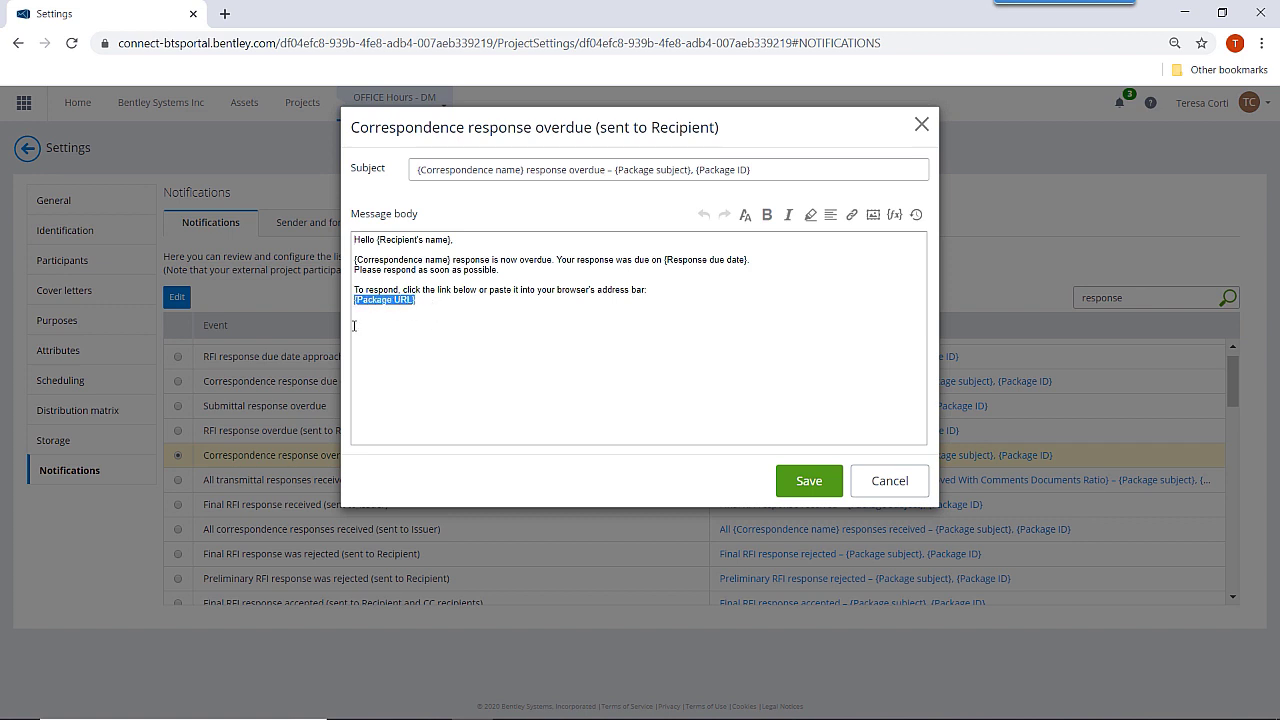
{"action": "left_click", "coordinate": [745, 215]}
{"action": "left_click", "coordinate": [748, 330]}
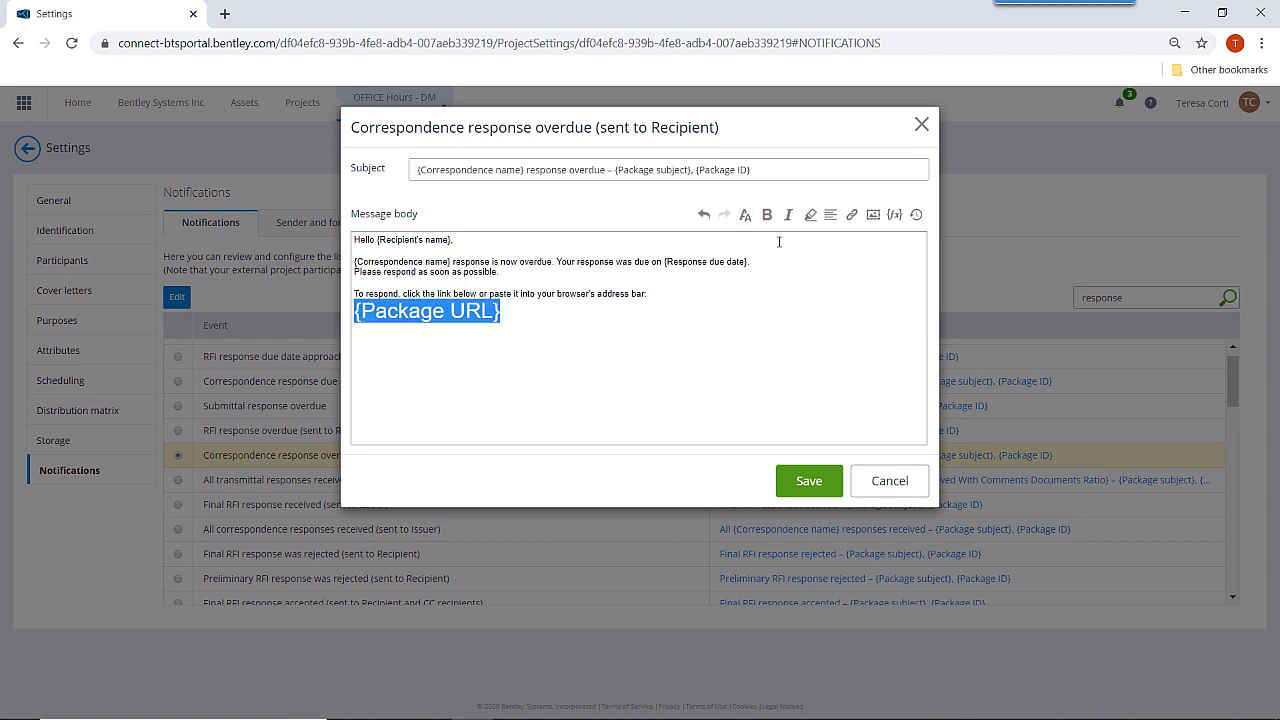
{"action": "left_click", "coordinate": [767, 215]}
{"action": "left_click", "coordinate": [537, 316]}
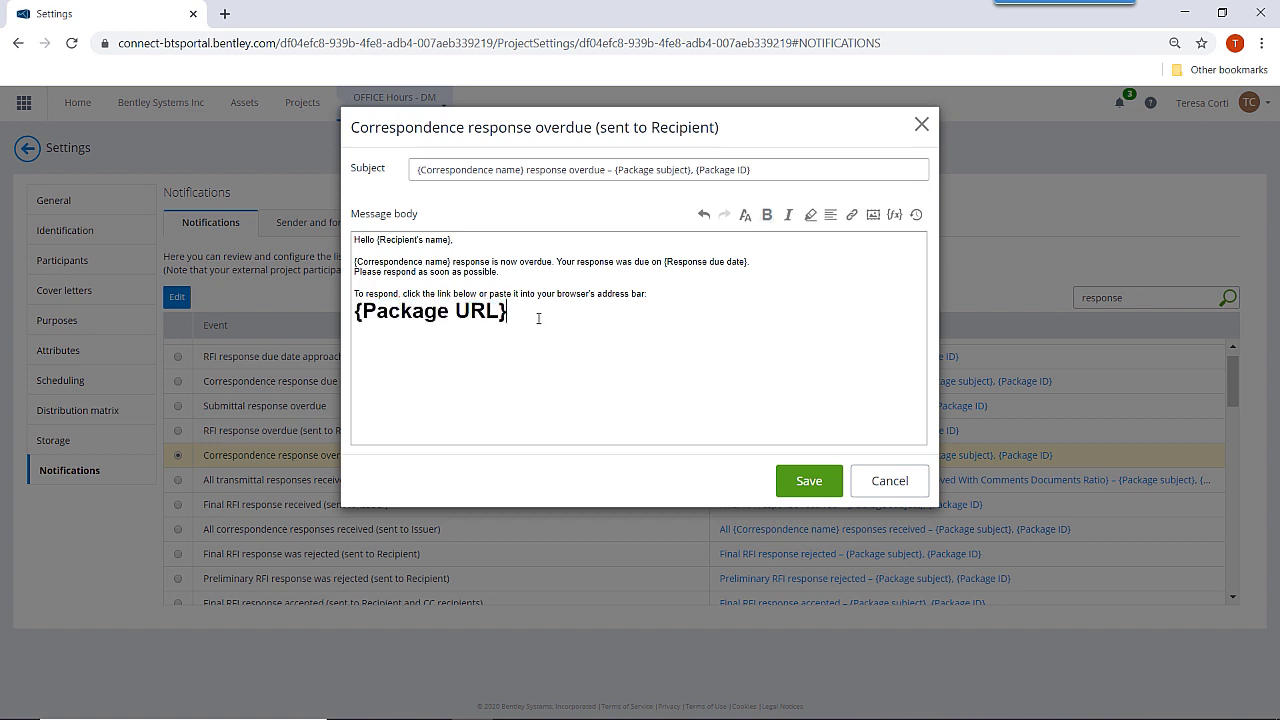
{"action": "key", "text": "Return"}
{"action": "key", "text": "Return"}
Browse the {fx} field list and link popup, then cancel the template without saving.
{"action": "left_click", "coordinate": [899, 217]}
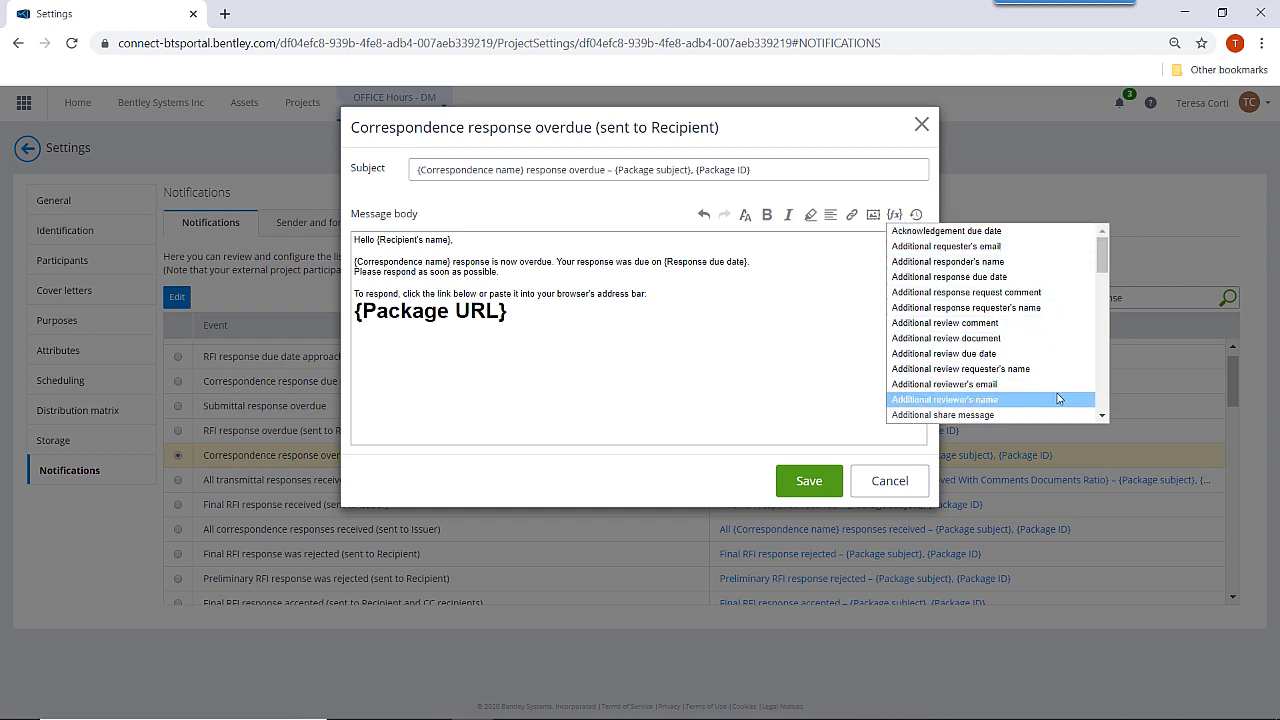
{"action": "scroll", "coordinate": [1057, 398], "scroll_direction": "down", "scroll_amount": 5}
{"action": "scroll", "coordinate": [1060, 396], "scroll_direction": "down", "scroll_amount": 6}
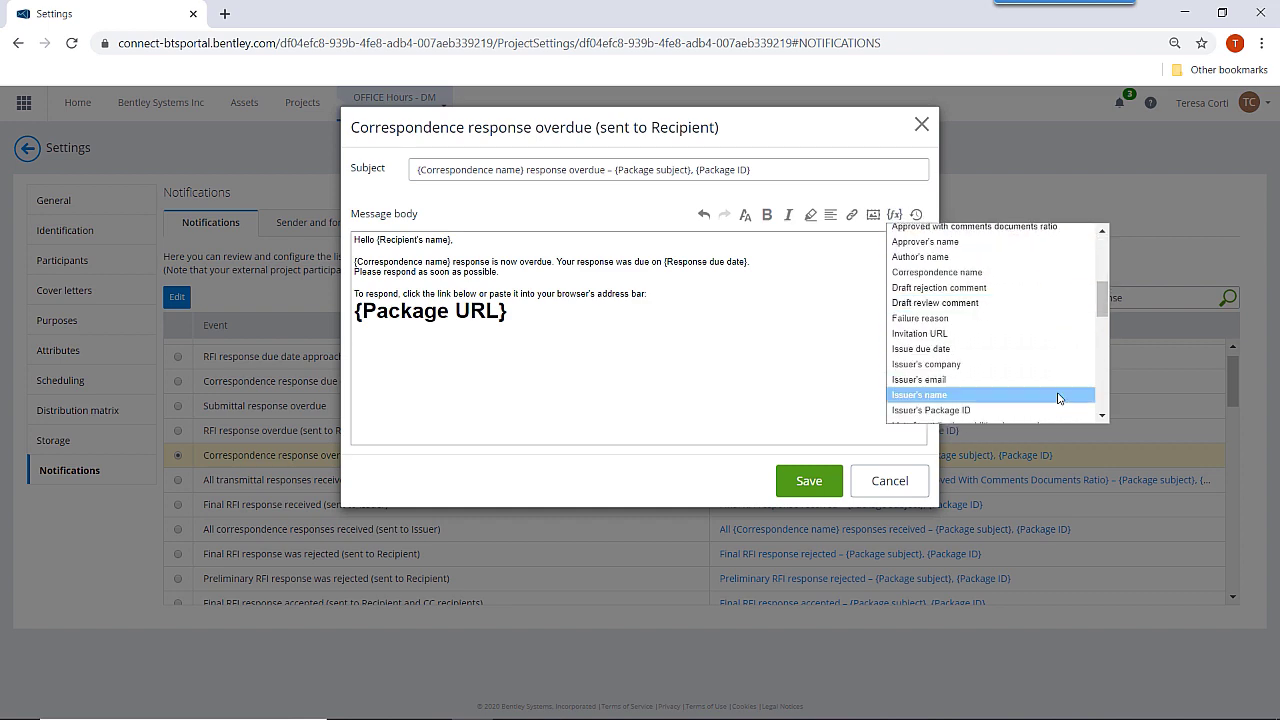
{"action": "scroll", "coordinate": [1039, 333], "scroll_direction": "up", "scroll_amount": 8}
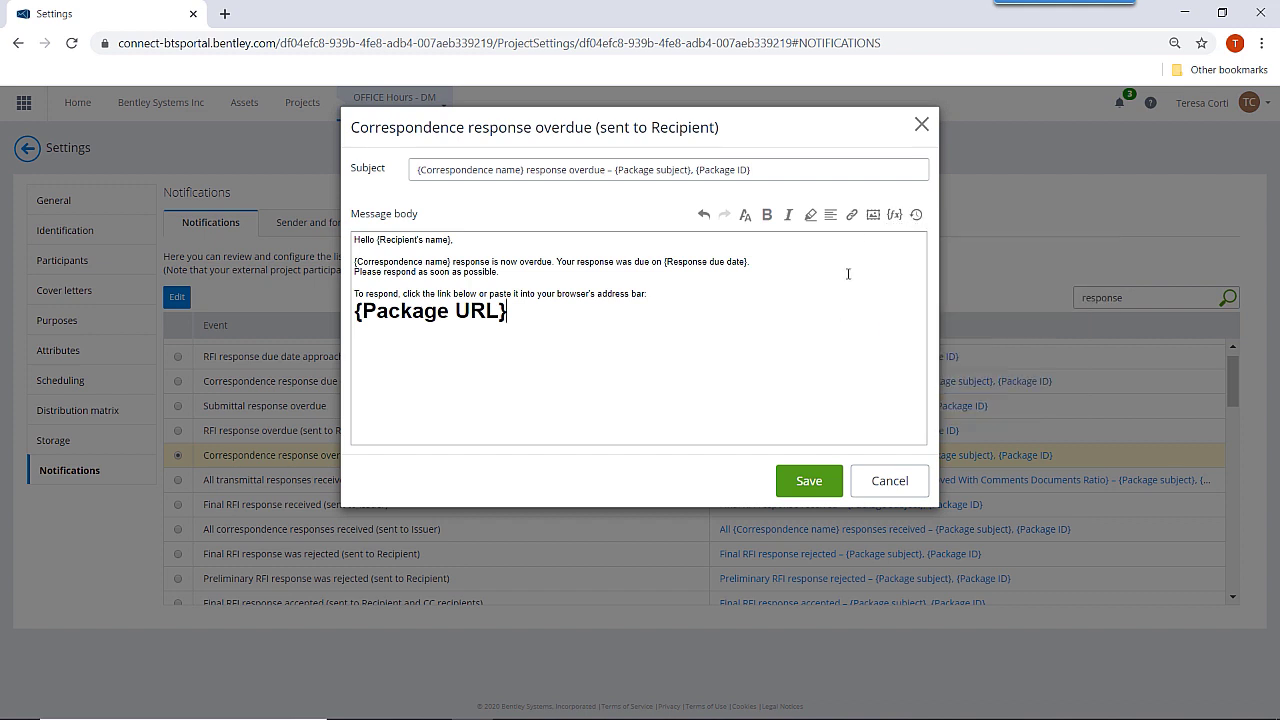
{"action": "left_click", "coordinate": [872, 215]}
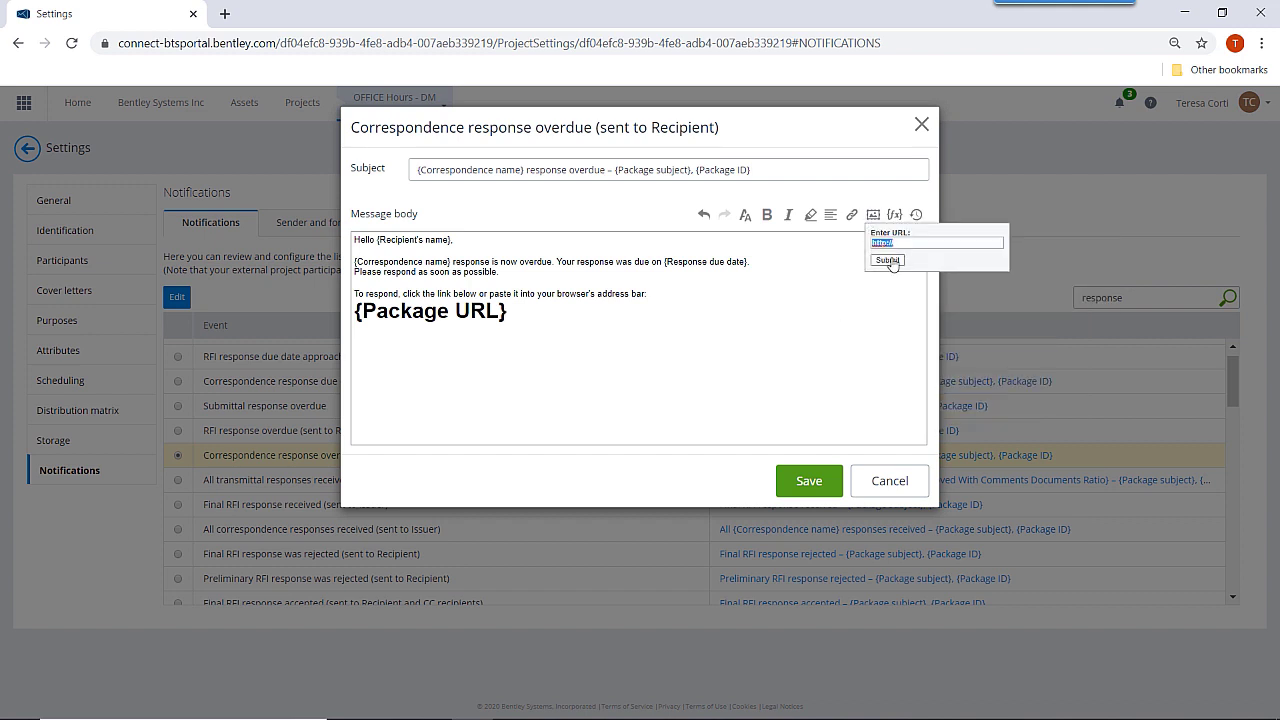
{"action": "left_click", "coordinate": [648, 367]}
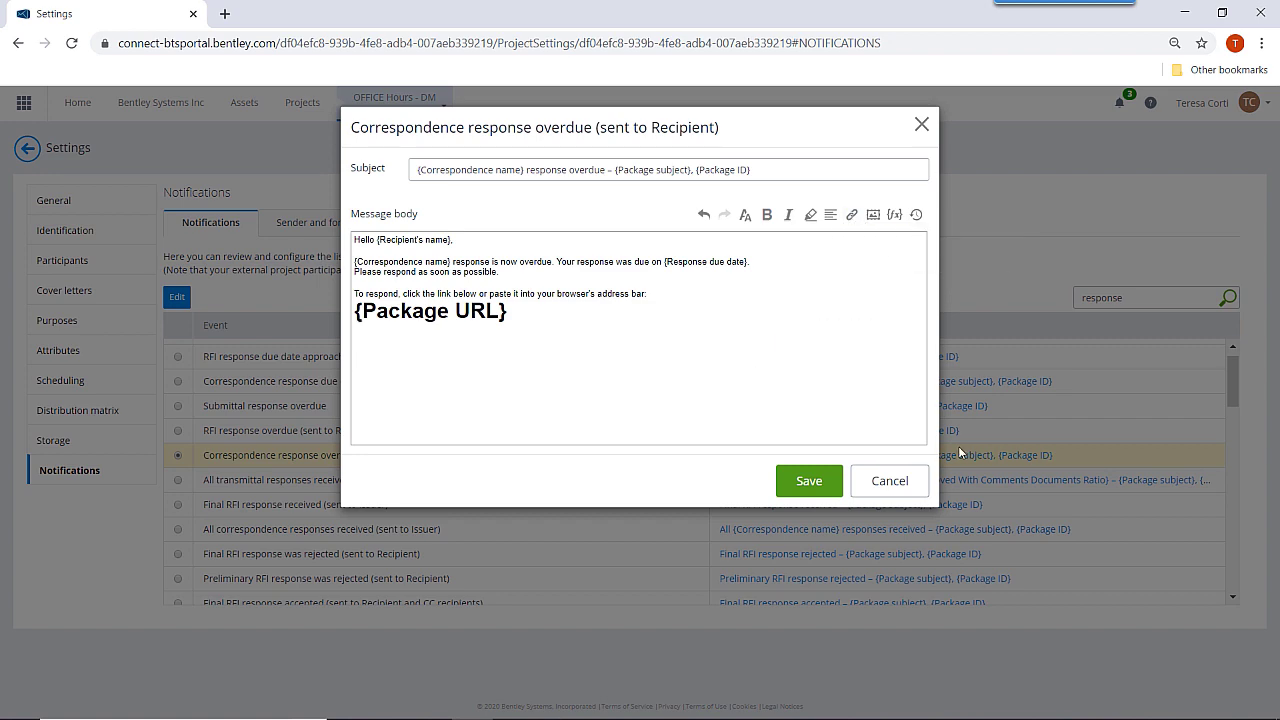
{"action": "left_click", "coordinate": [890, 481]}
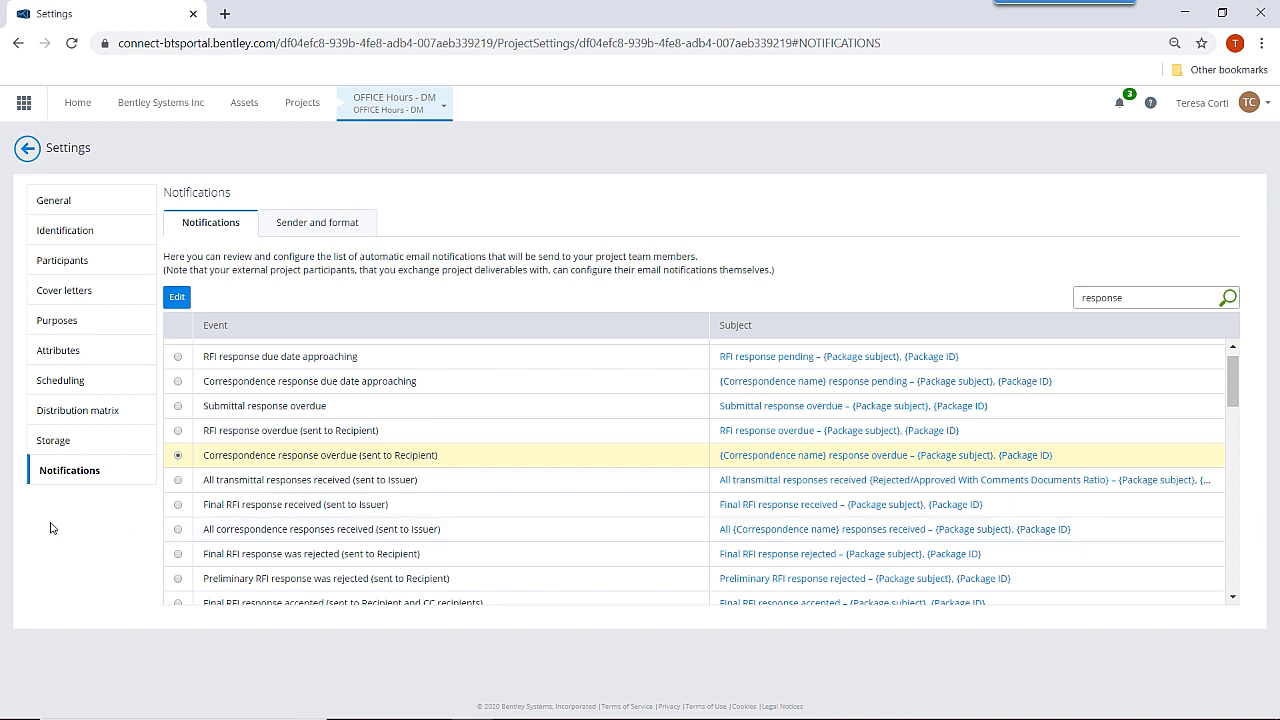
Download the TransmittalCoverLetter.xlsx cover letter template to the Desktop and open it.
{"action": "left_click", "coordinate": [64, 290]}
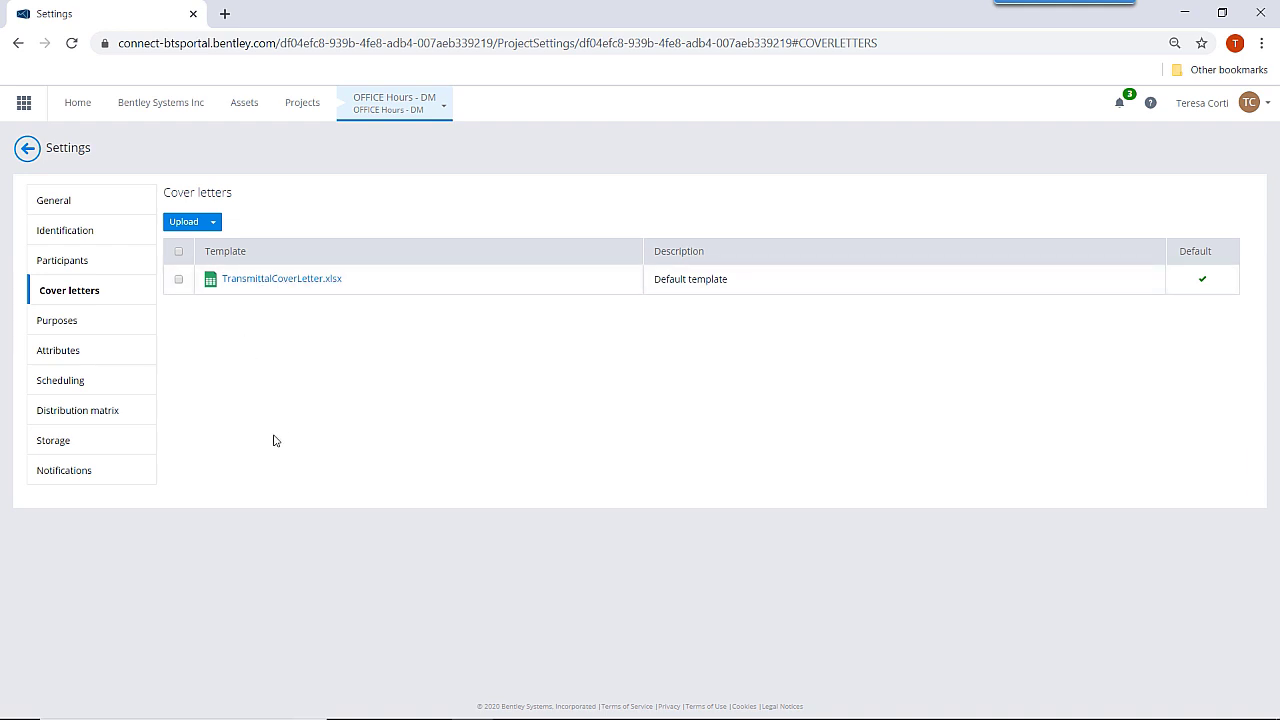
{"action": "left_click", "coordinate": [180, 285]}
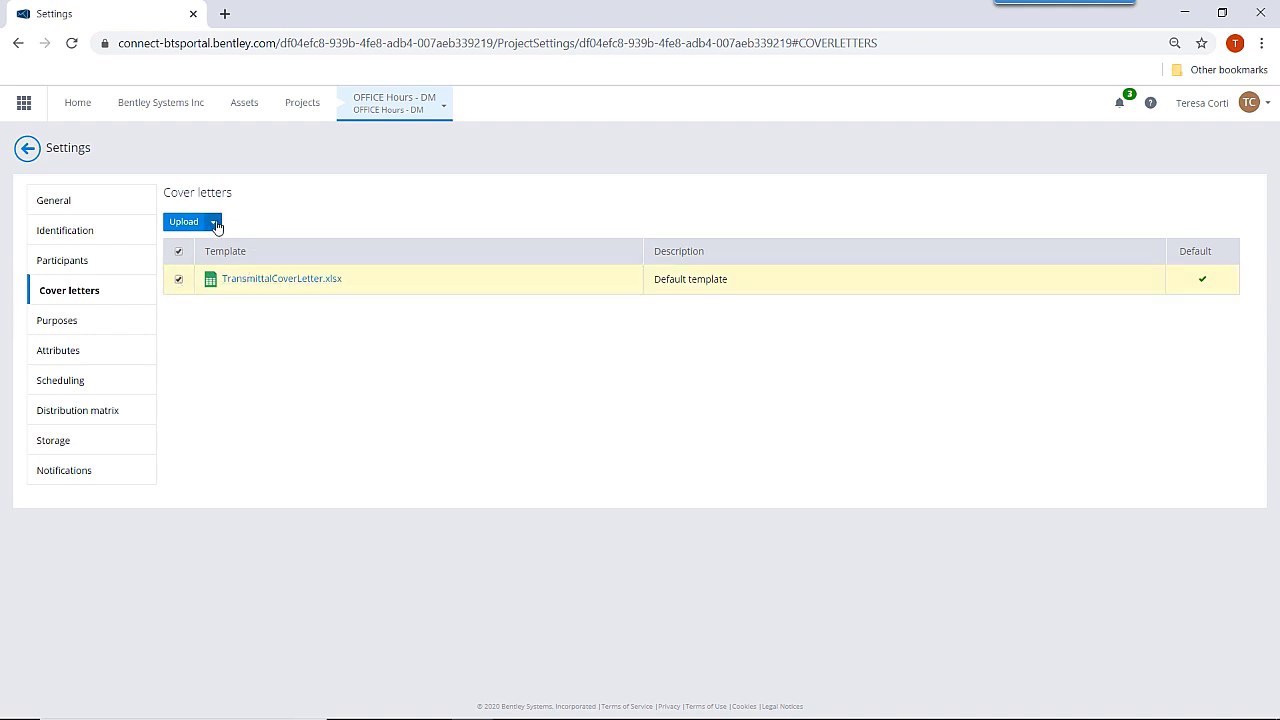
{"action": "left_click", "coordinate": [216, 223]}
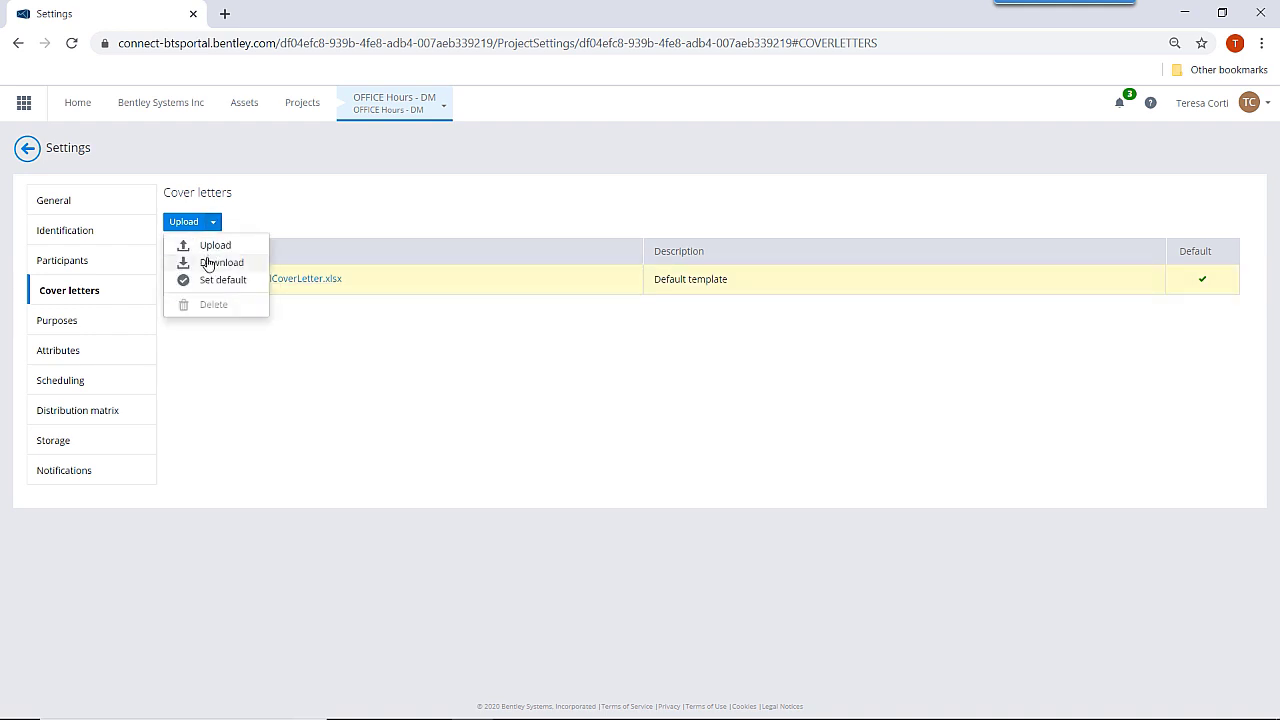
{"action": "left_click", "coordinate": [210, 262]}
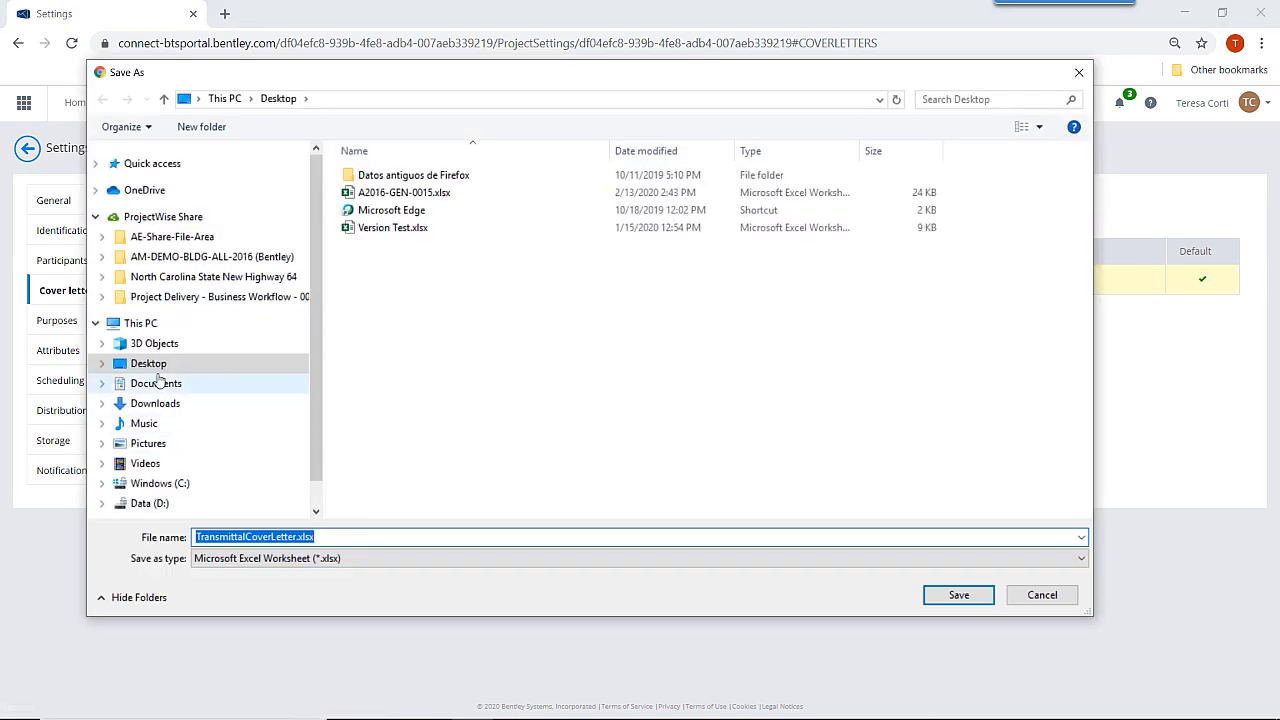
{"action": "left_click", "coordinate": [957, 594]}
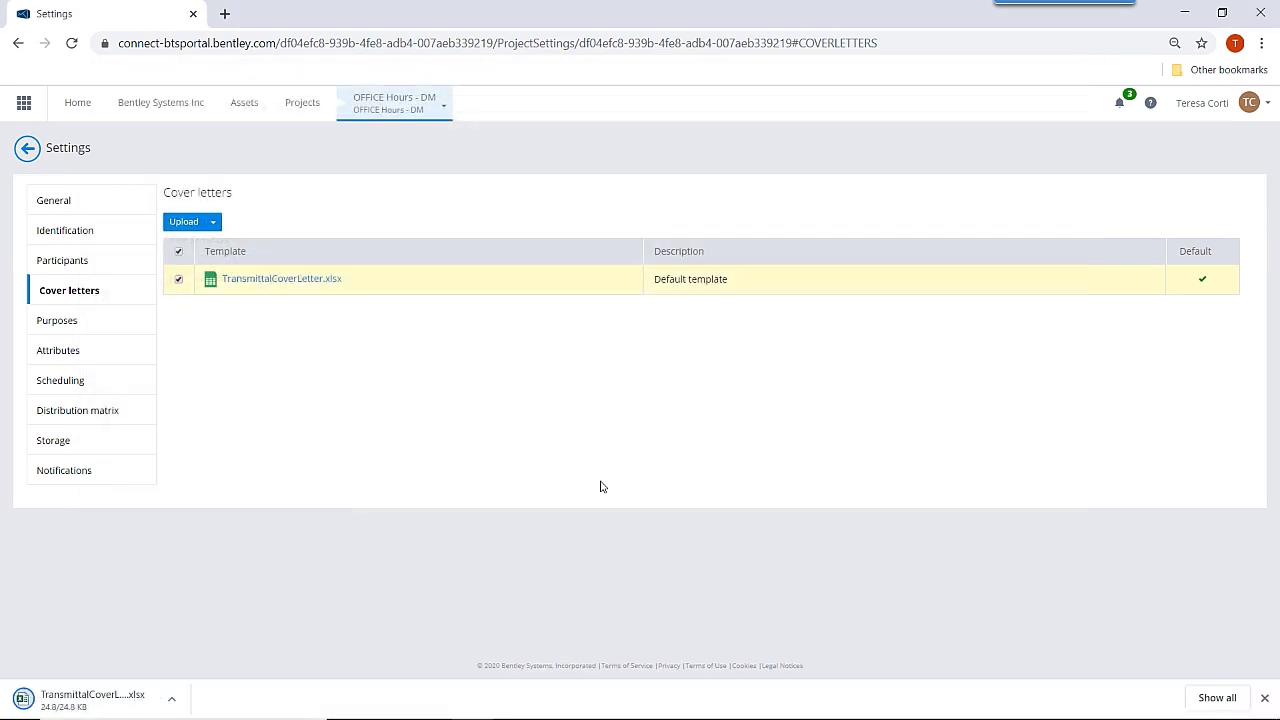
{"action": "left_click", "coordinate": [87, 706]}
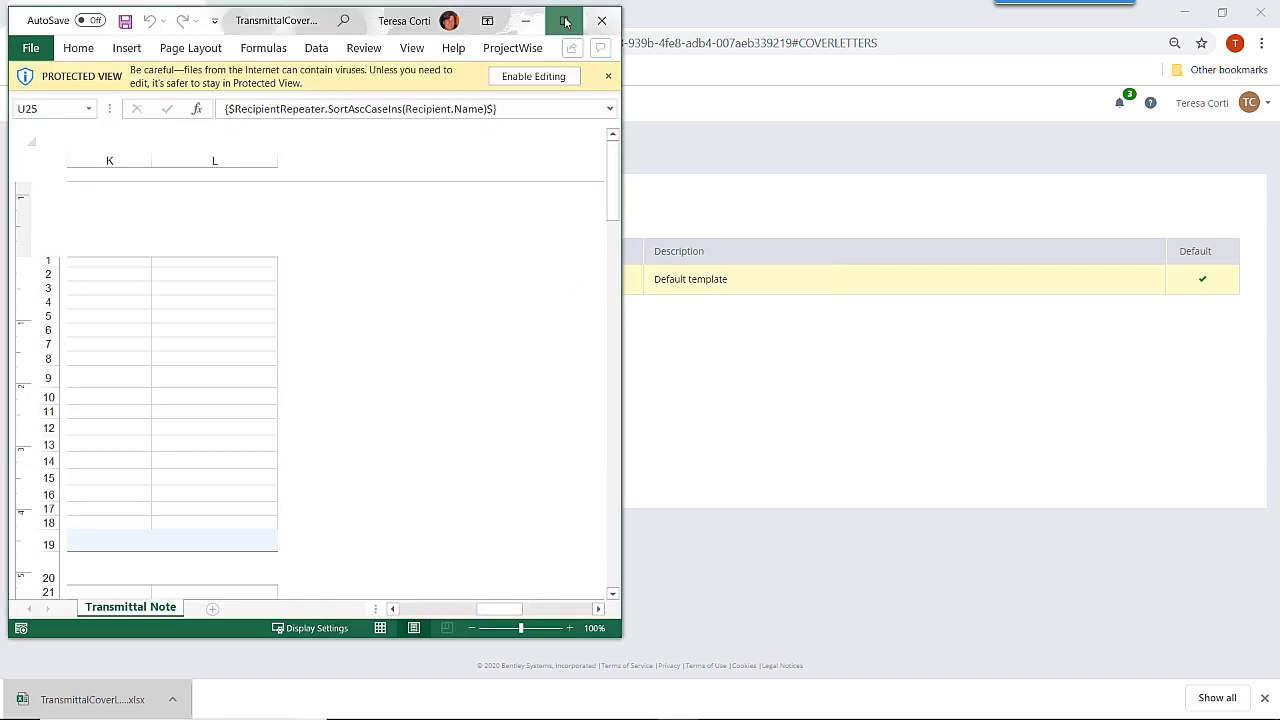
Maximize Excel, enable editing of the workbook, and set the paper size to Letter.
{"action": "left_click", "coordinate": [565, 21]}
{"action": "left_click", "coordinate": [688, 74]}
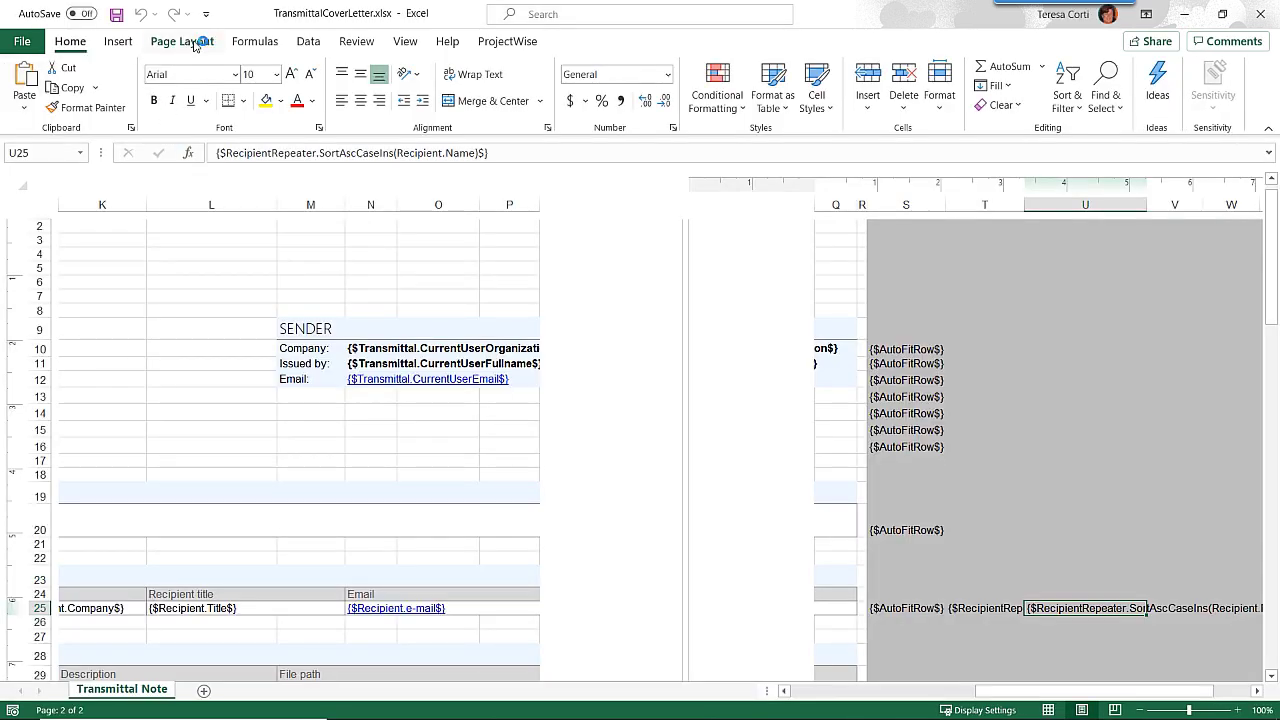
{"action": "left_click", "coordinate": [197, 44]}
{"action": "left_click", "coordinate": [232, 105]}
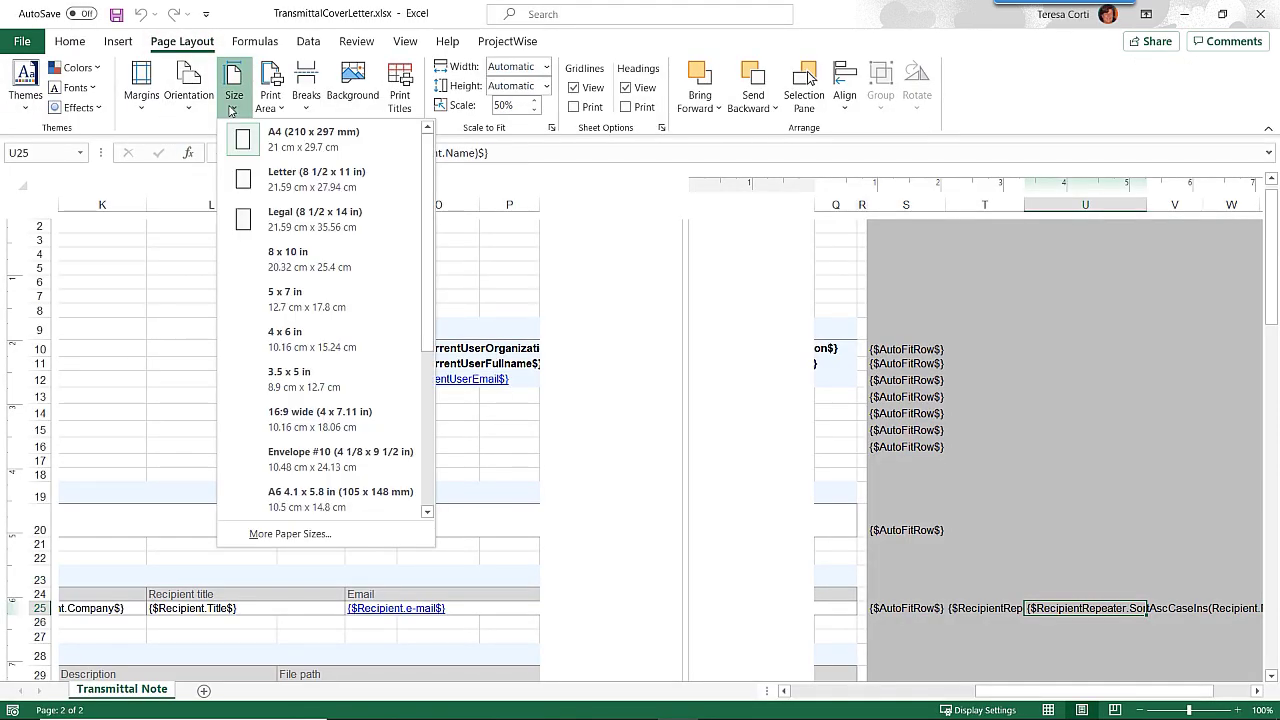
{"action": "left_click", "coordinate": [245, 174]}
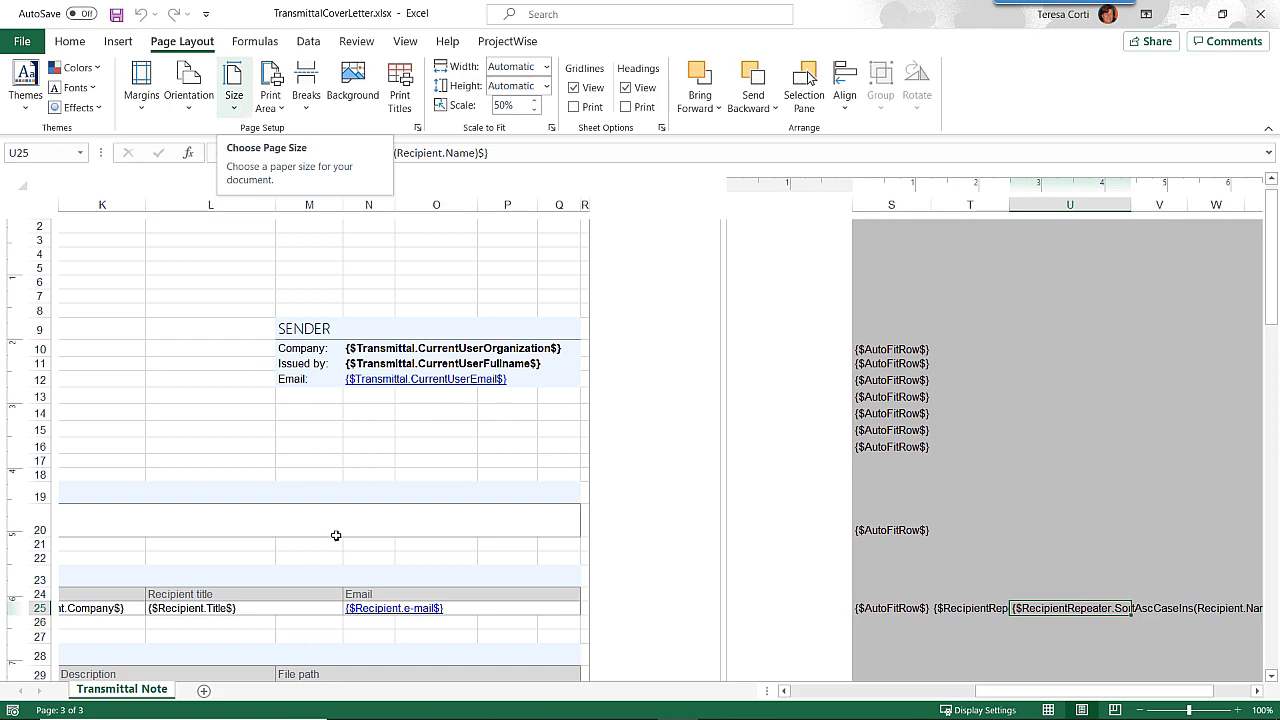
Select the envelope logo picture and look over the Transmittal Note sheet.
{"action": "left_click_drag", "start_coordinate": [1020, 690], "coordinate": [833, 690]}
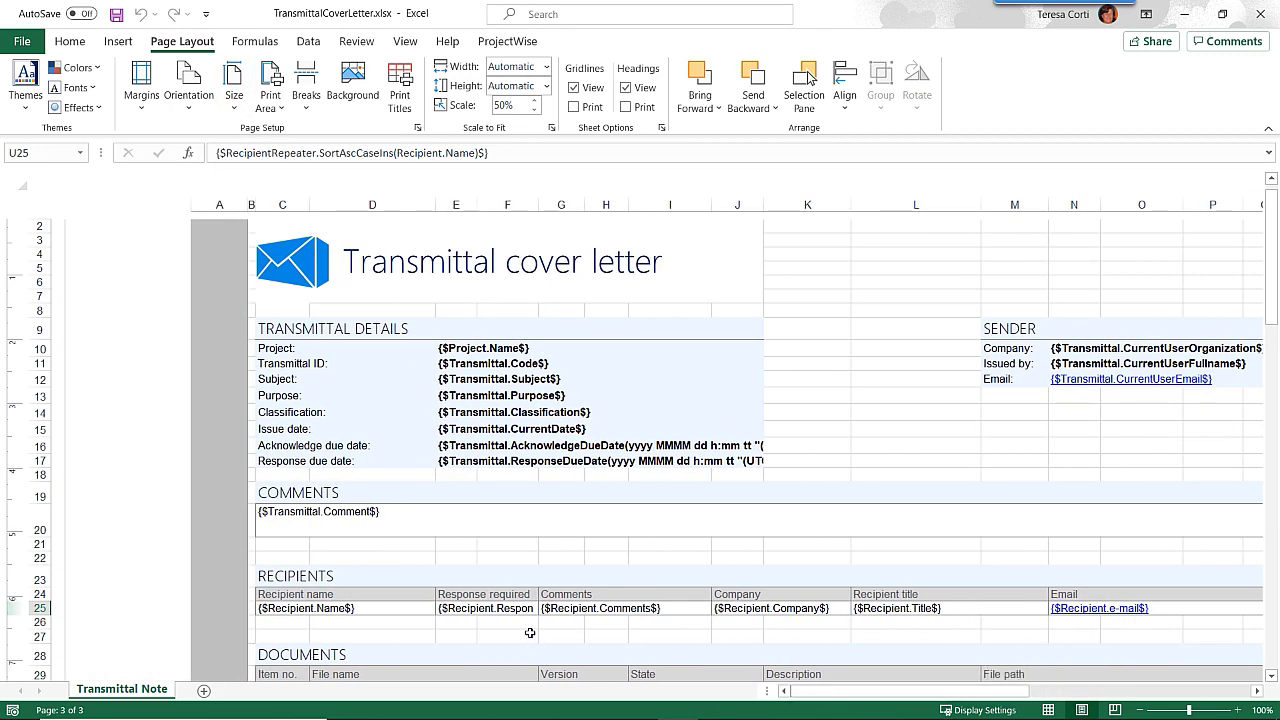
{"action": "left_click", "coordinate": [316, 262]}
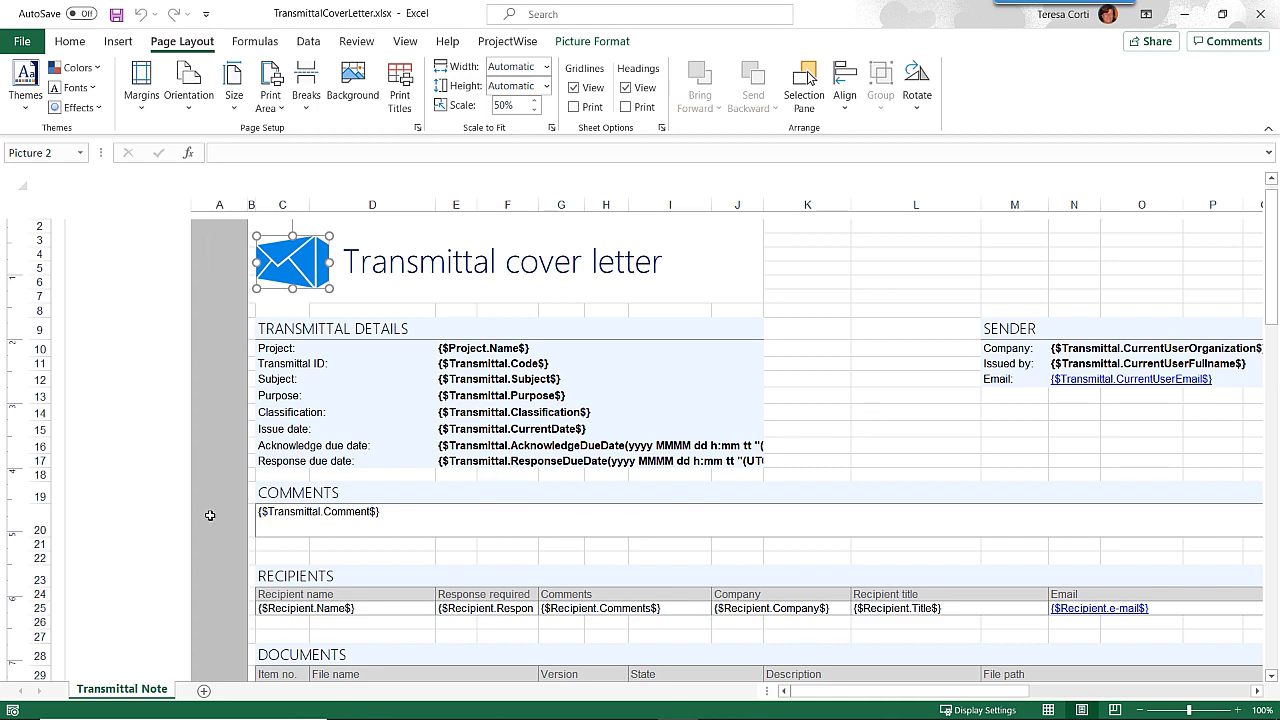
{"action": "scroll", "coordinate": [640, 443], "scroll_direction": "down", "scroll_amount": 5}
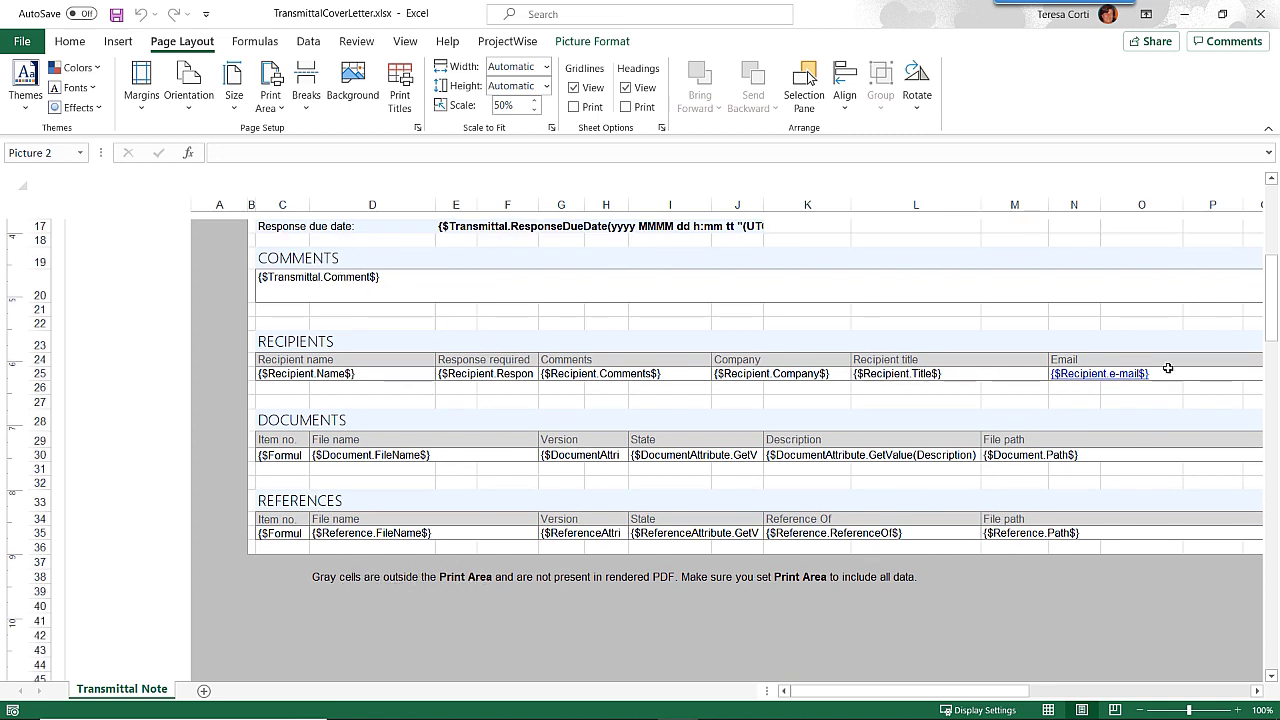
{"action": "mouse_move", "coordinate": [943, 694]}
{"action": "left_mouse_down"}
{"action": "mouse_move", "coordinate": [975, 698]}
{"action": "mouse_move", "coordinate": [939, 697]}
{"action": "left_mouse_up"}
{"action": "scroll", "coordinate": [864, 518], "scroll_direction": "up", "scroll_amount": 4}
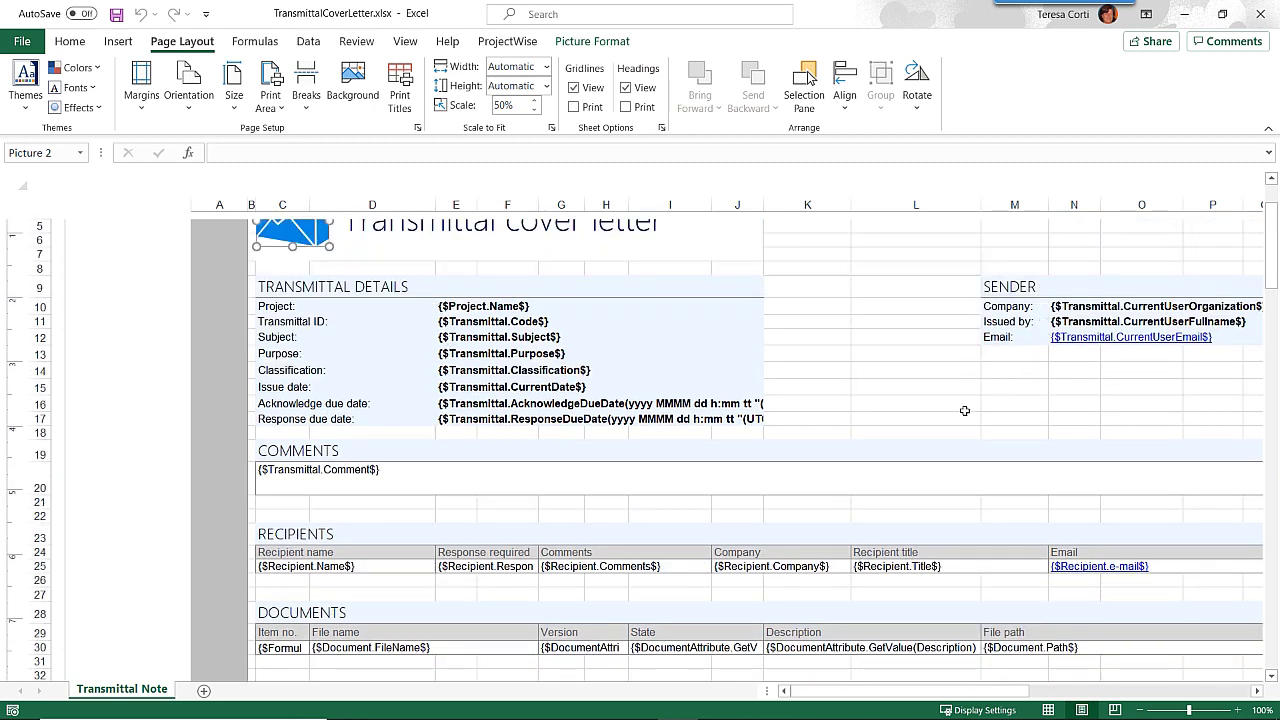
{"action": "scroll", "coordinate": [964, 410], "scroll_direction": "down", "scroll_amount": 1}
{"action": "scroll", "coordinate": [540, 440], "scroll_direction": "down", "scroll_amount": 2}
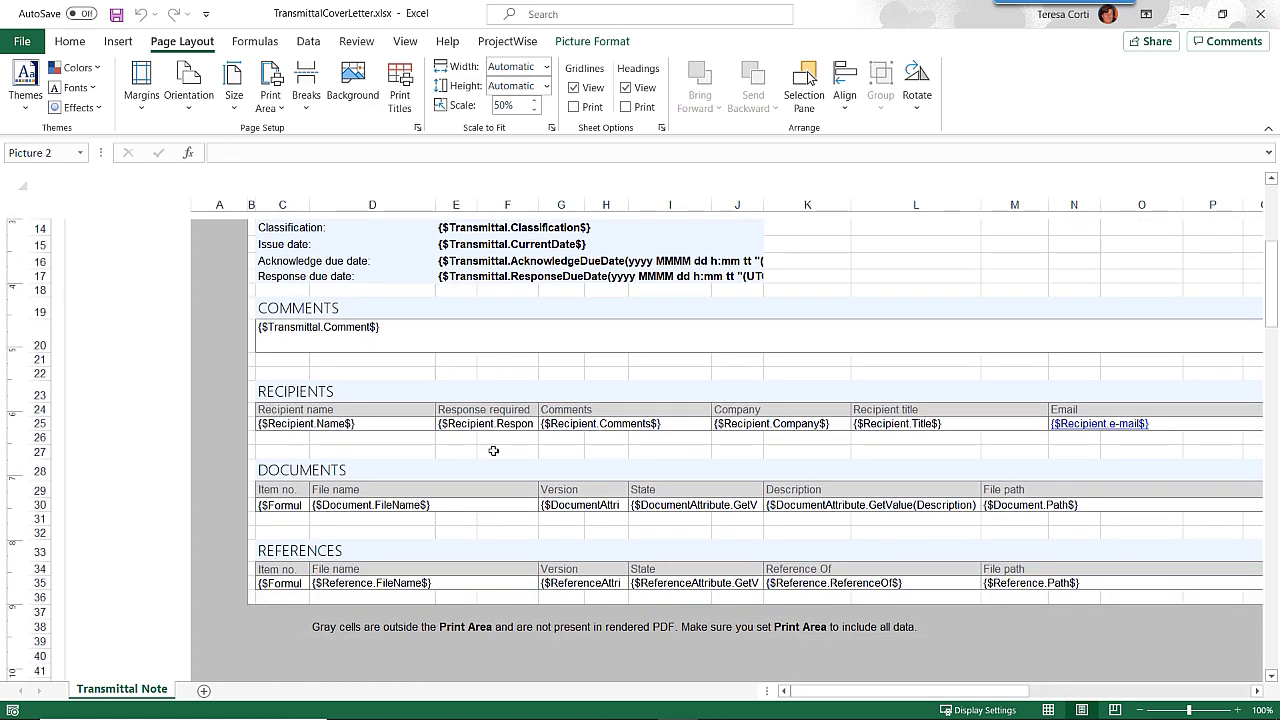
{"action": "scroll", "coordinate": [409, 452], "scroll_direction": "down", "scroll_amount": 1}
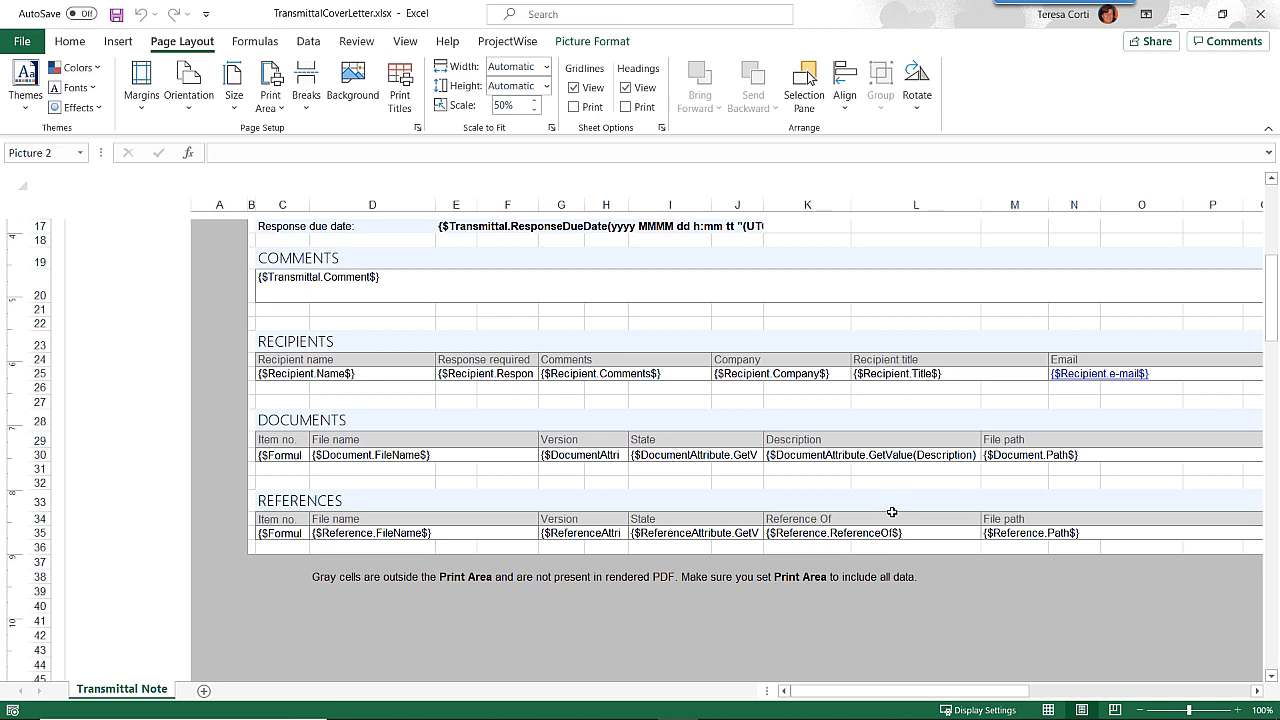
Enter the heading 'Vendor Name' in M29 and copy K30's description field formula.
{"action": "left_click", "coordinate": [1010, 440]}
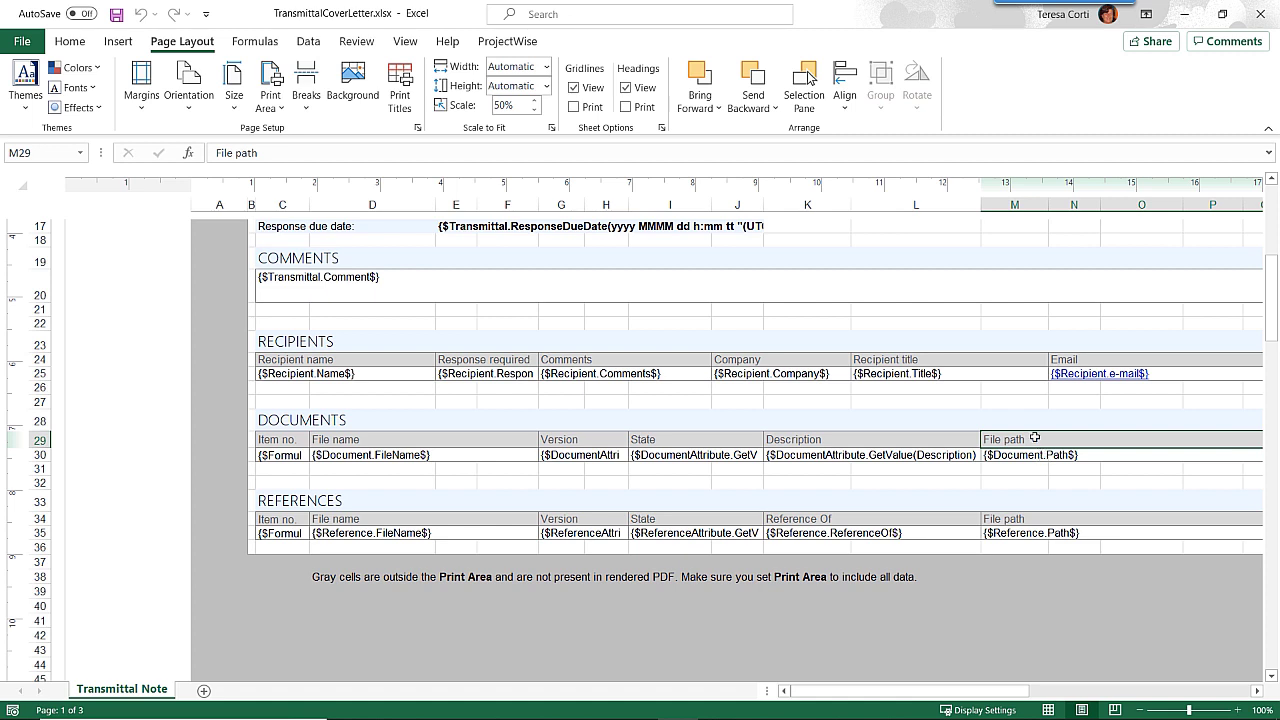
{"action": "type", "text": "Vend"}
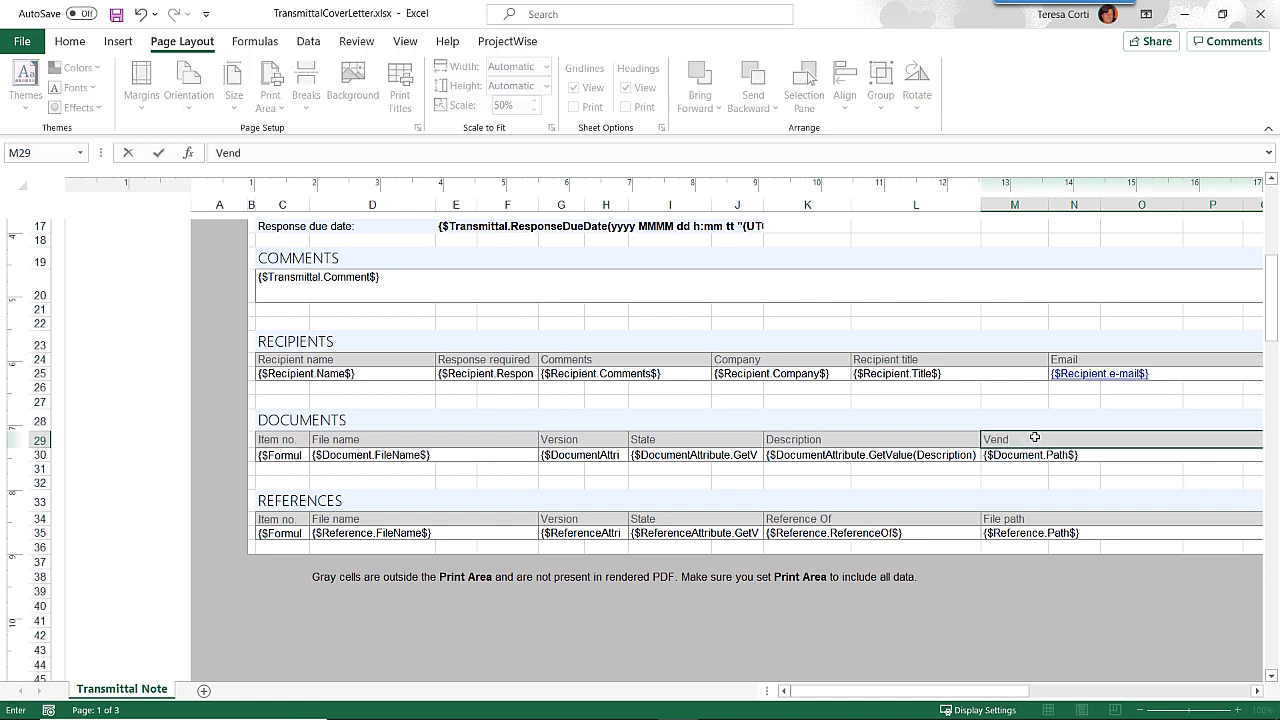
{"action": "type", "text": "or Name"}
{"action": "left_click", "coordinate": [958, 457]}
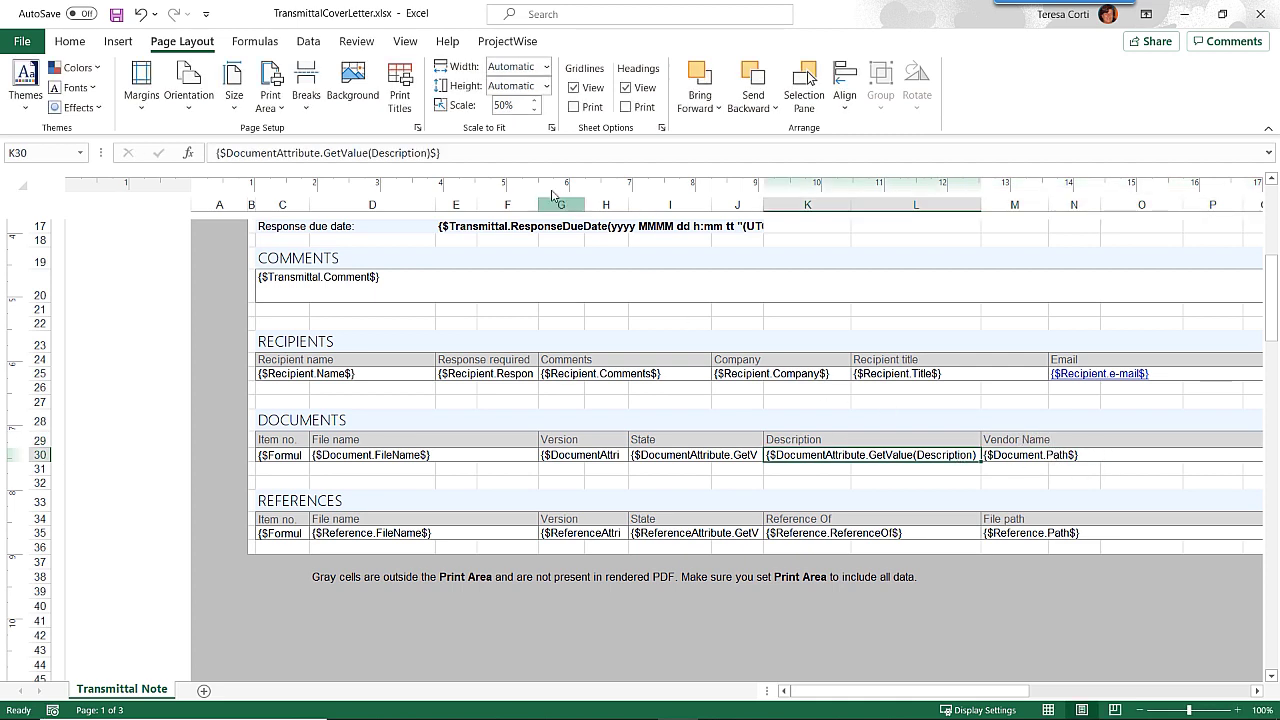
{"action": "left_click_drag", "start_coordinate": [438, 152], "coordinate": [226, 152]}
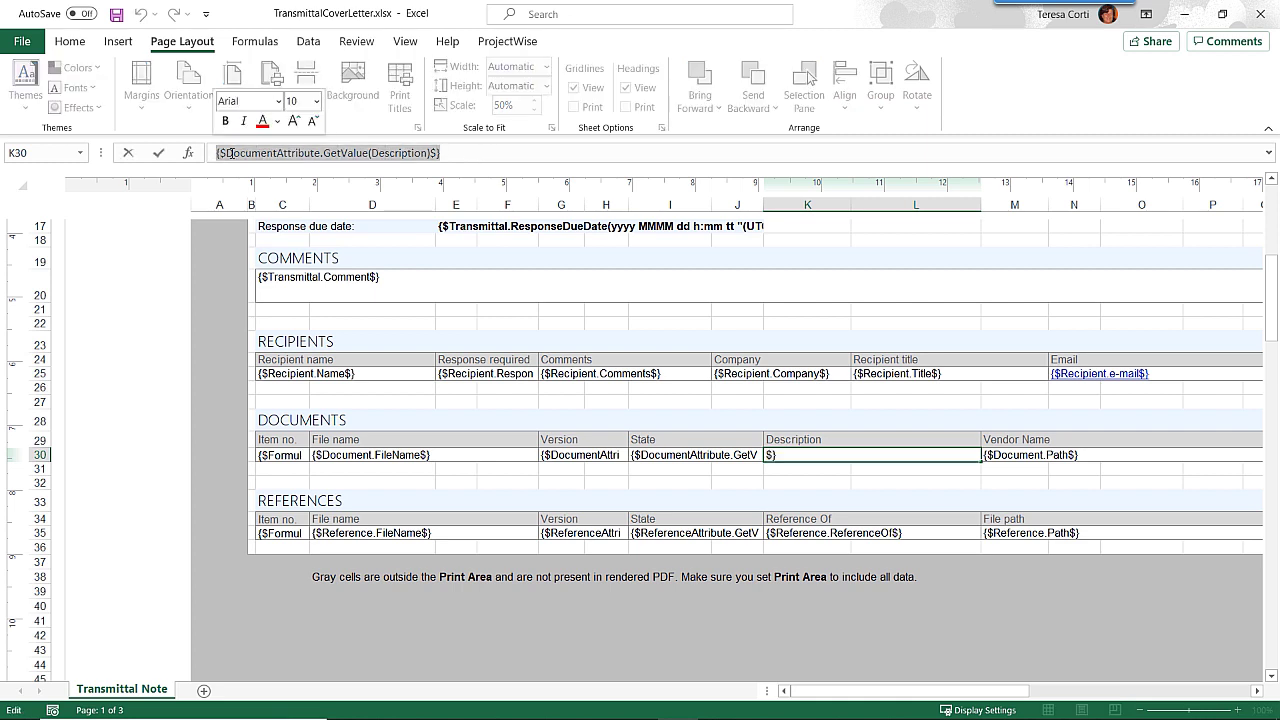
{"action": "right_click", "coordinate": [231, 152]}
{"action": "left_click", "coordinate": [274, 191]}
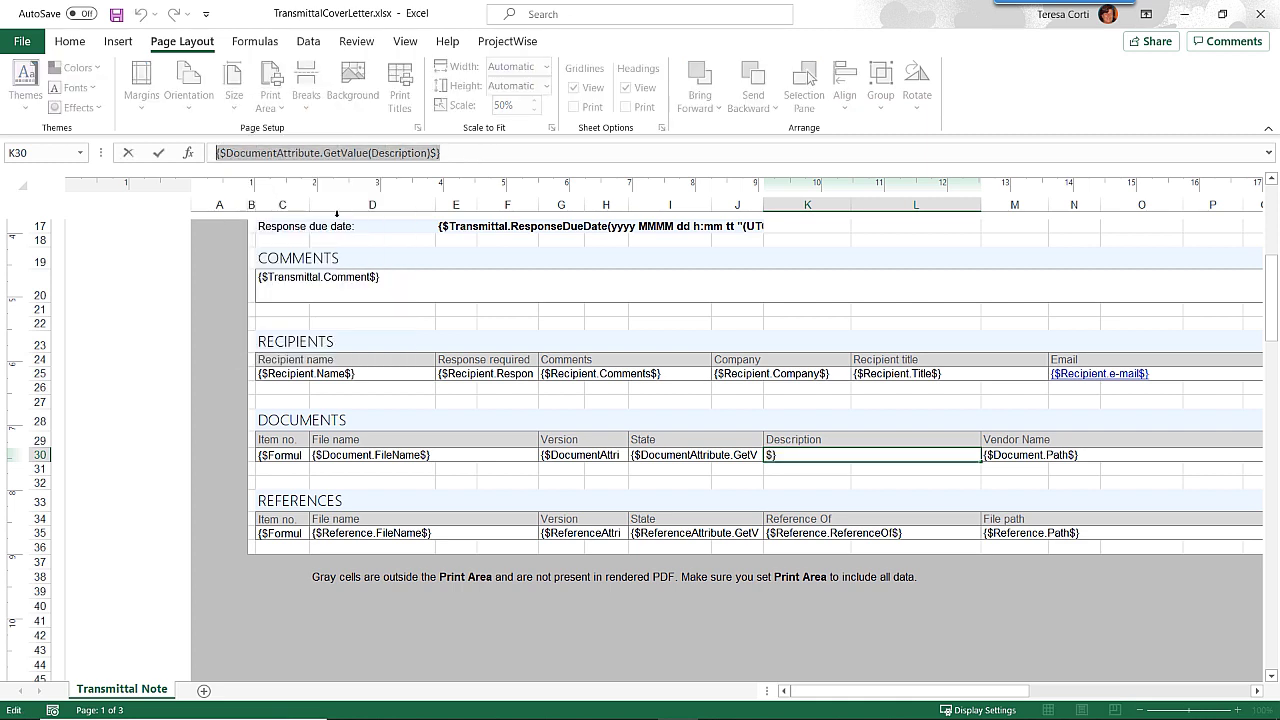
Paste the formula into M30 with Description changed to Vendor Name, then save the workbook.
{"action": "left_click", "coordinate": [1000, 456]}
{"action": "left_click_drag", "start_coordinate": [328, 152], "coordinate": [216, 152]}
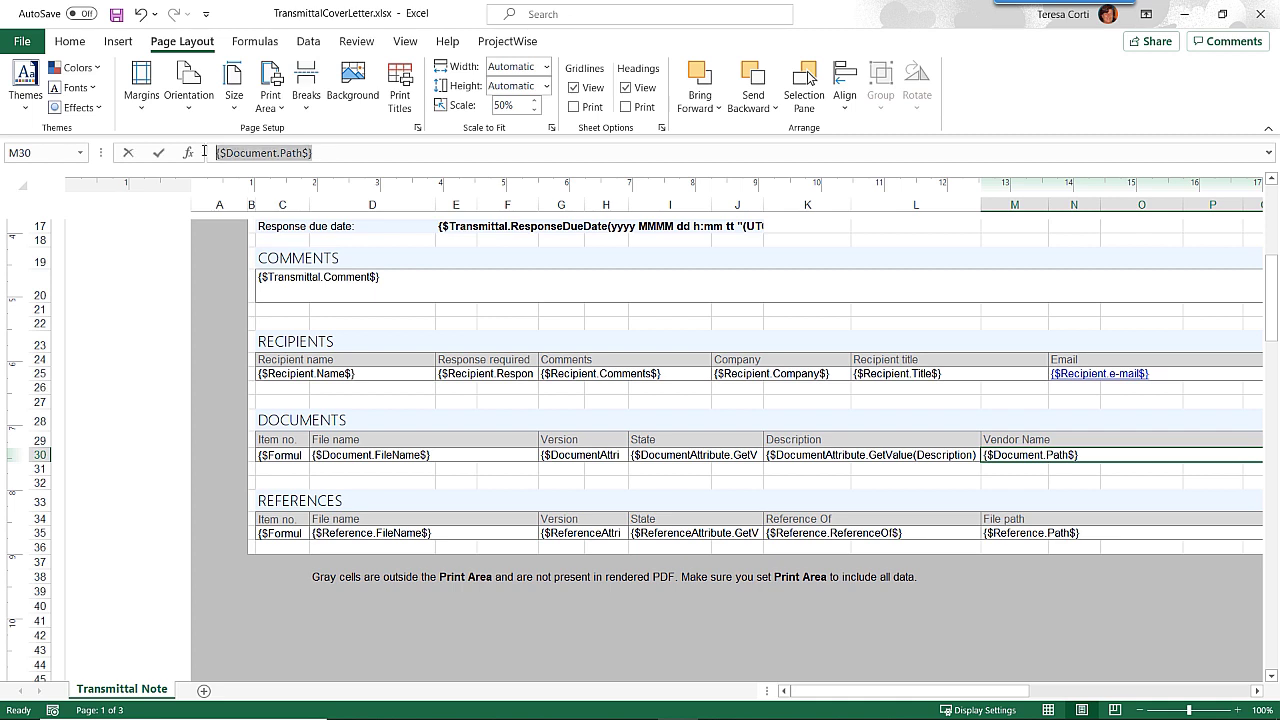
{"action": "right_click", "coordinate": [244, 152]}
{"action": "left_click", "coordinate": [283, 243]}
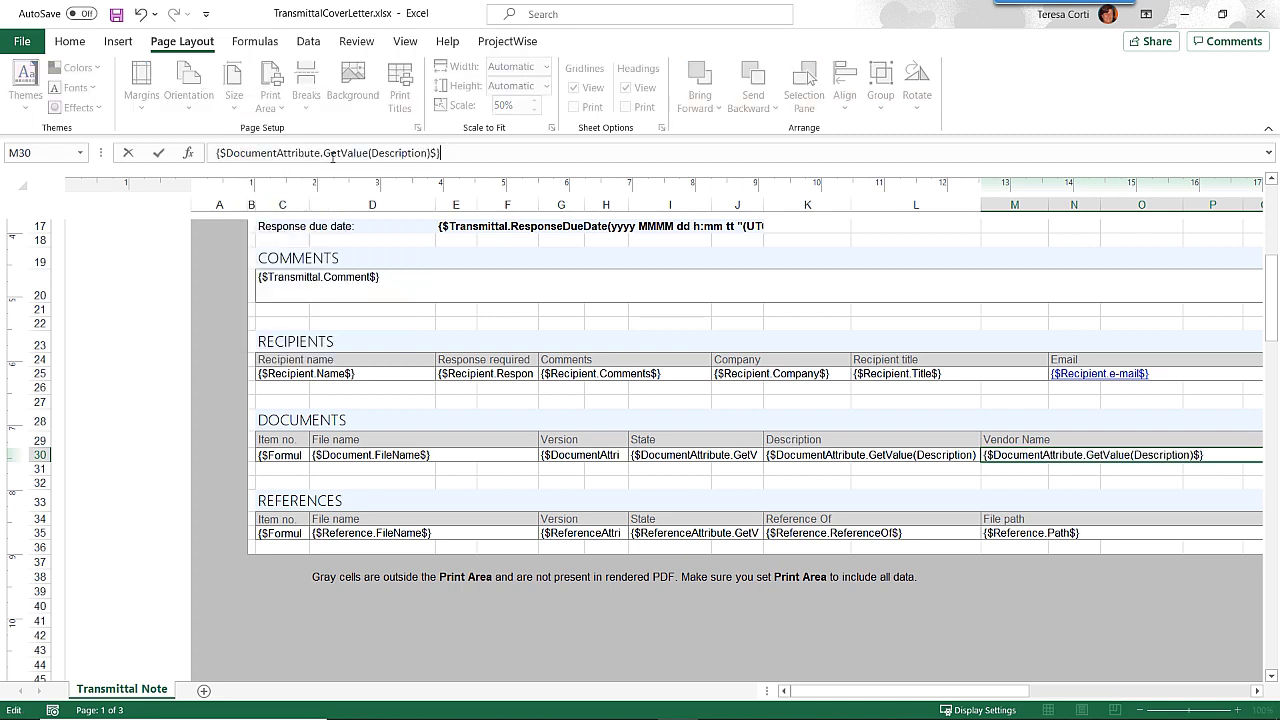
{"action": "double_click", "coordinate": [401, 152]}
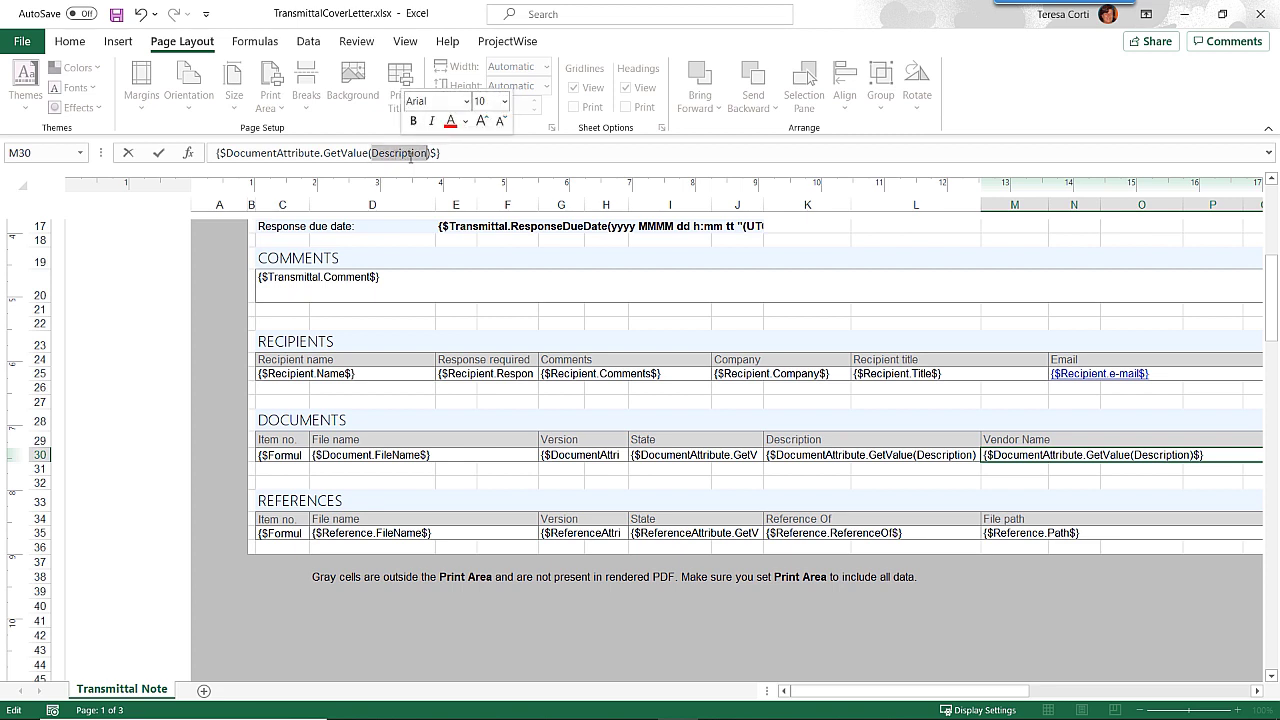
{"action": "type", "text": "Vendor Name"}
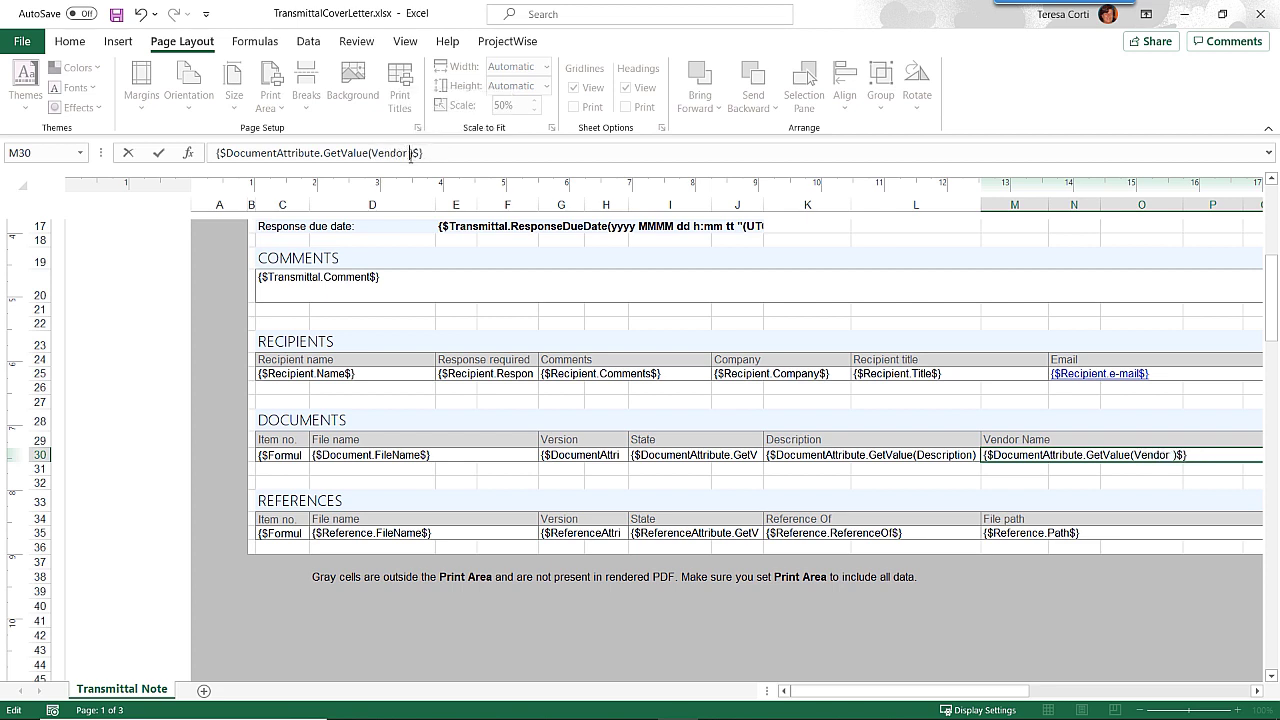
{"action": "left_click", "coordinate": [708, 647]}
{"action": "left_click", "coordinate": [1047, 458]}
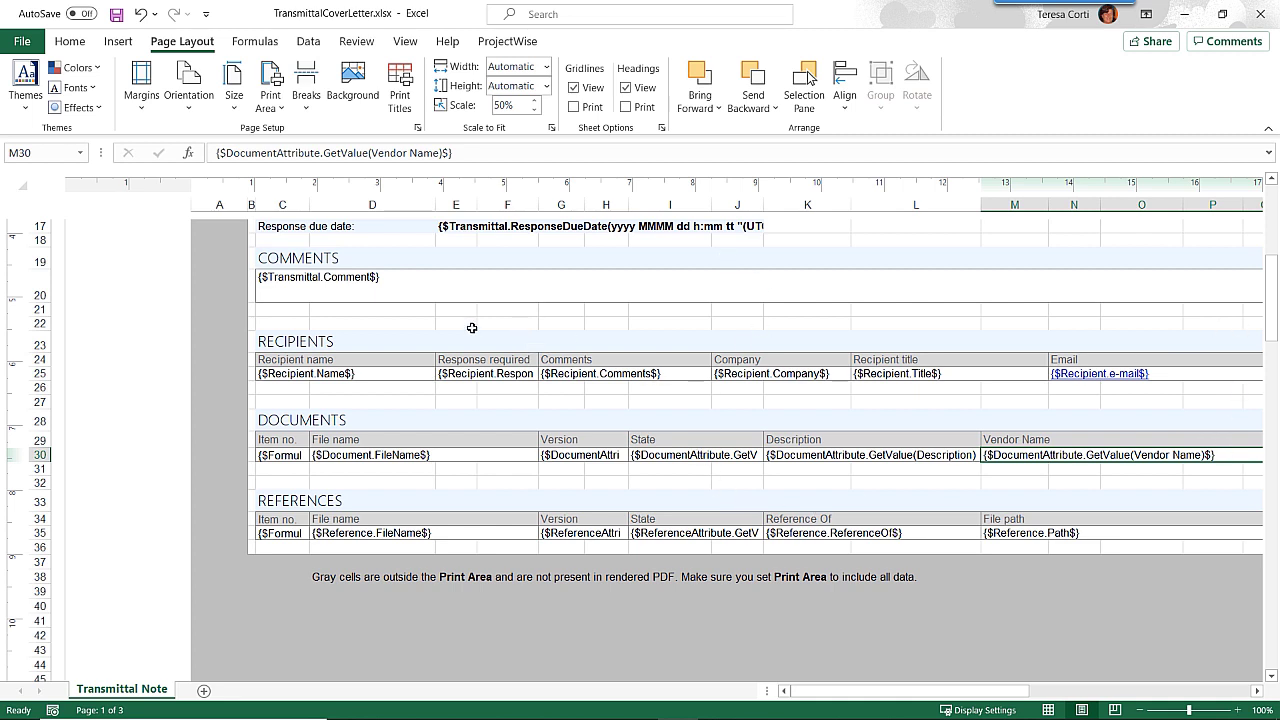
{"action": "left_click", "coordinate": [115, 15]}
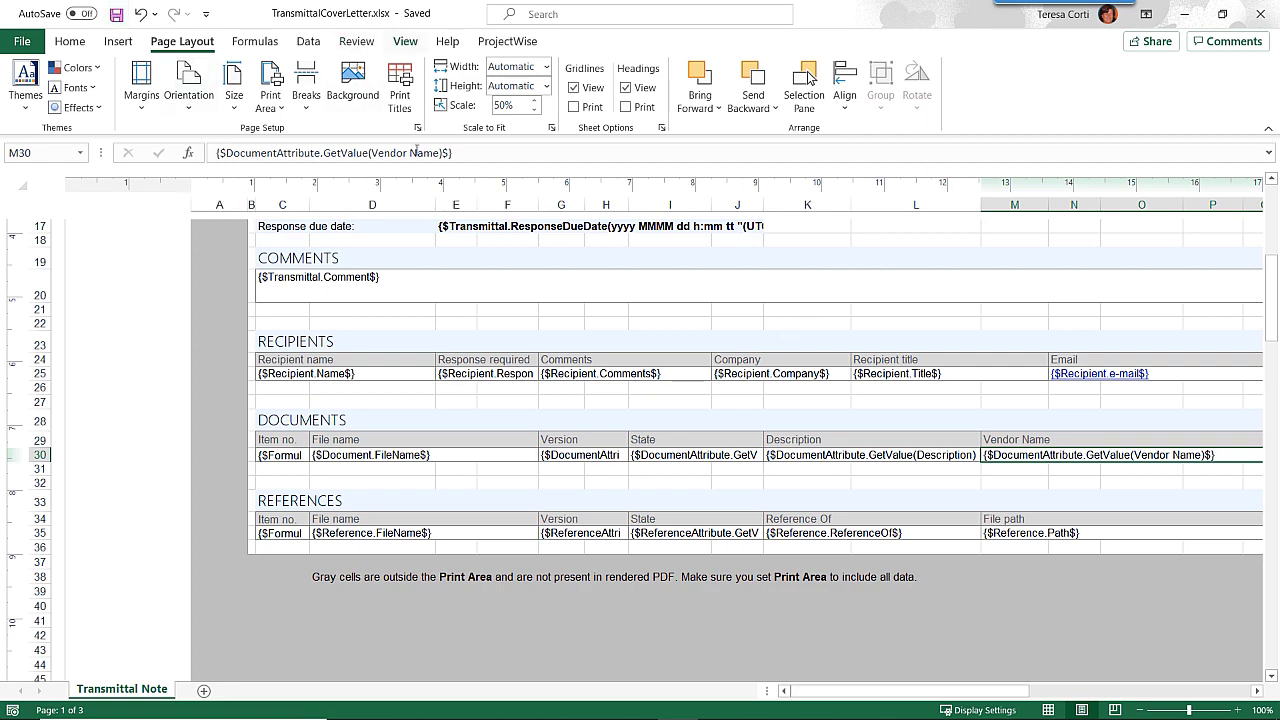
Close Excel and upload TransmittalCoverLetter.xlsx from the Desktop under Cover letters.
{"action": "left_click", "coordinate": [1260, 14]}
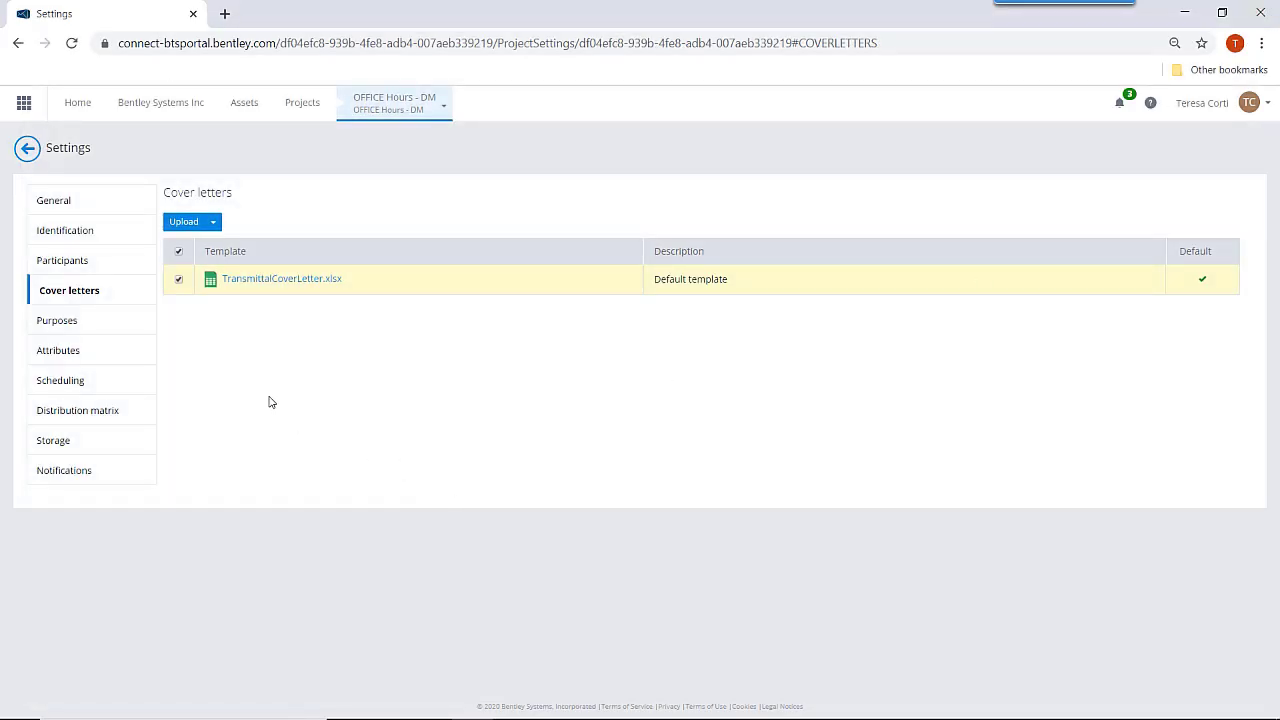
{"action": "left_click", "coordinate": [179, 280]}
{"action": "left_click", "coordinate": [213, 224]}
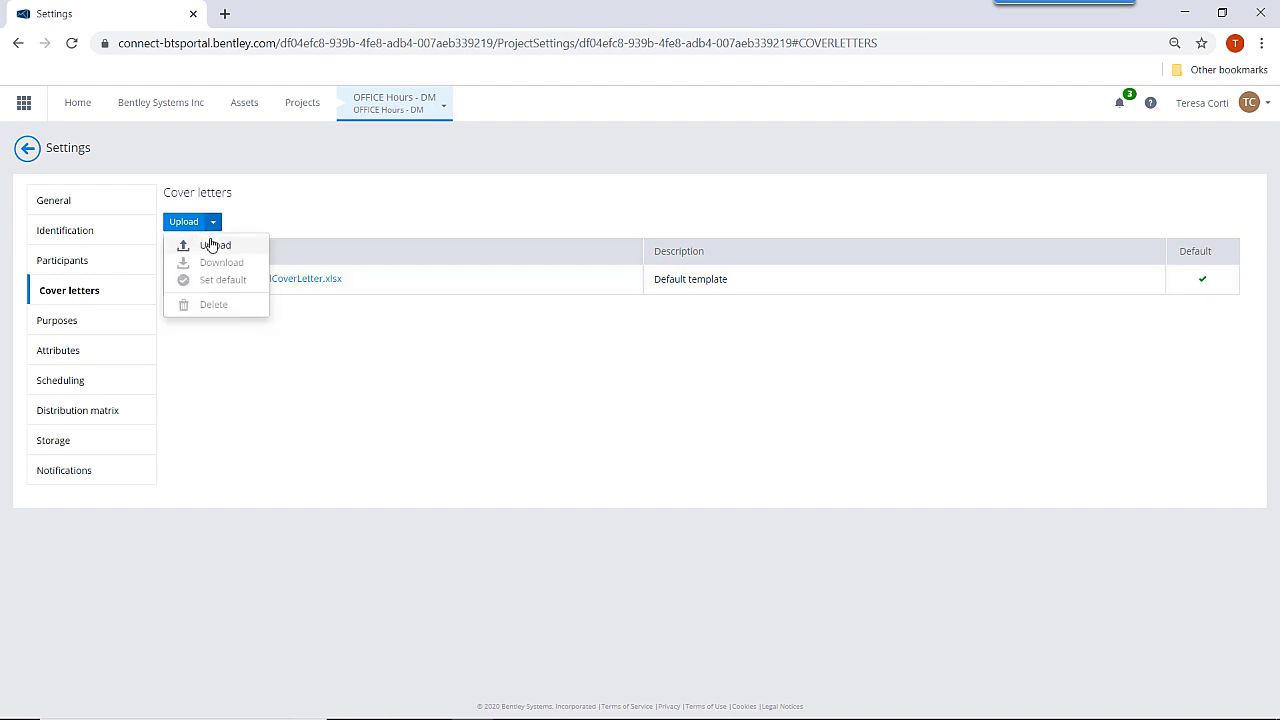
{"action": "left_click", "coordinate": [210, 245]}
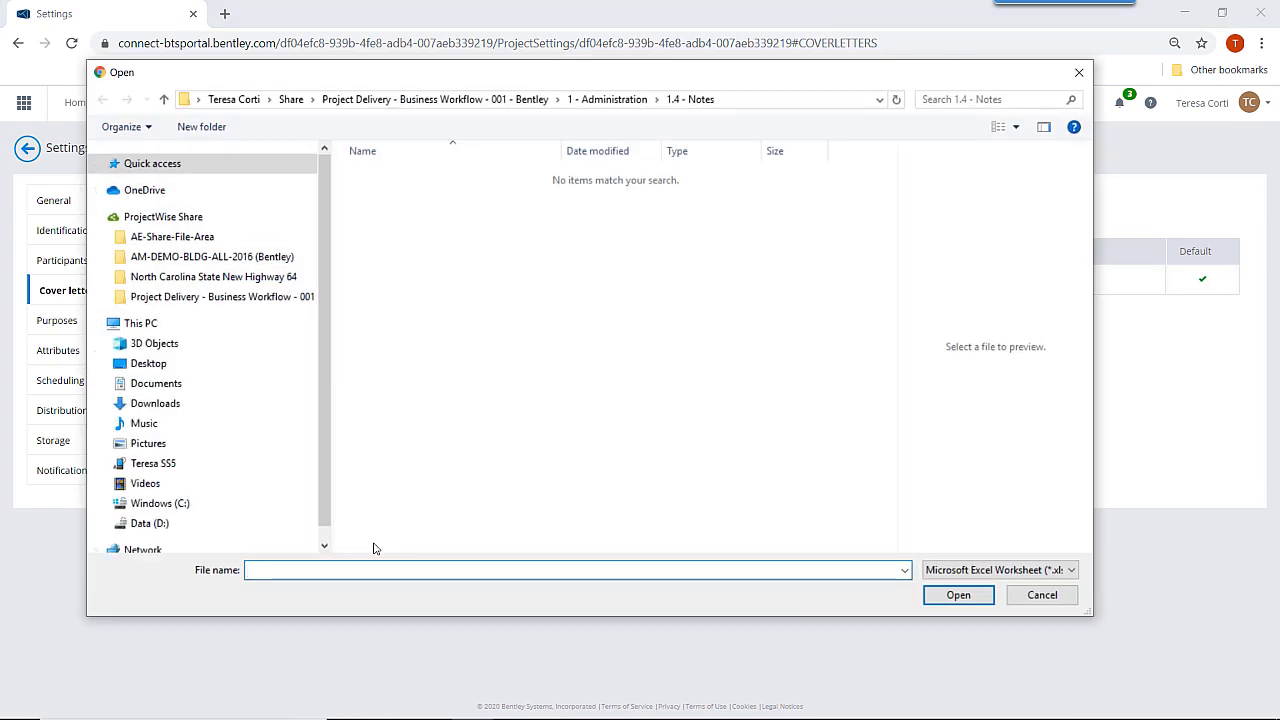
{"action": "left_click", "coordinate": [138, 364]}
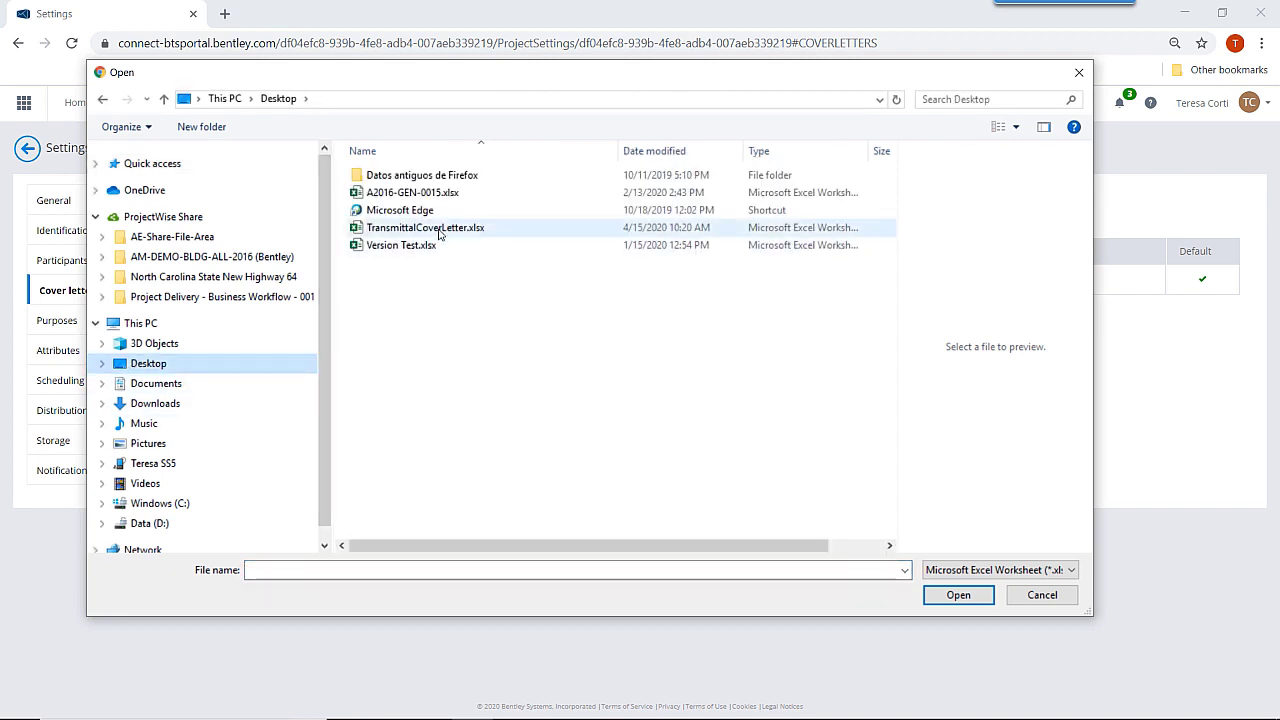
{"action": "left_click", "coordinate": [443, 232]}
{"action": "left_click", "coordinate": [956, 596]}
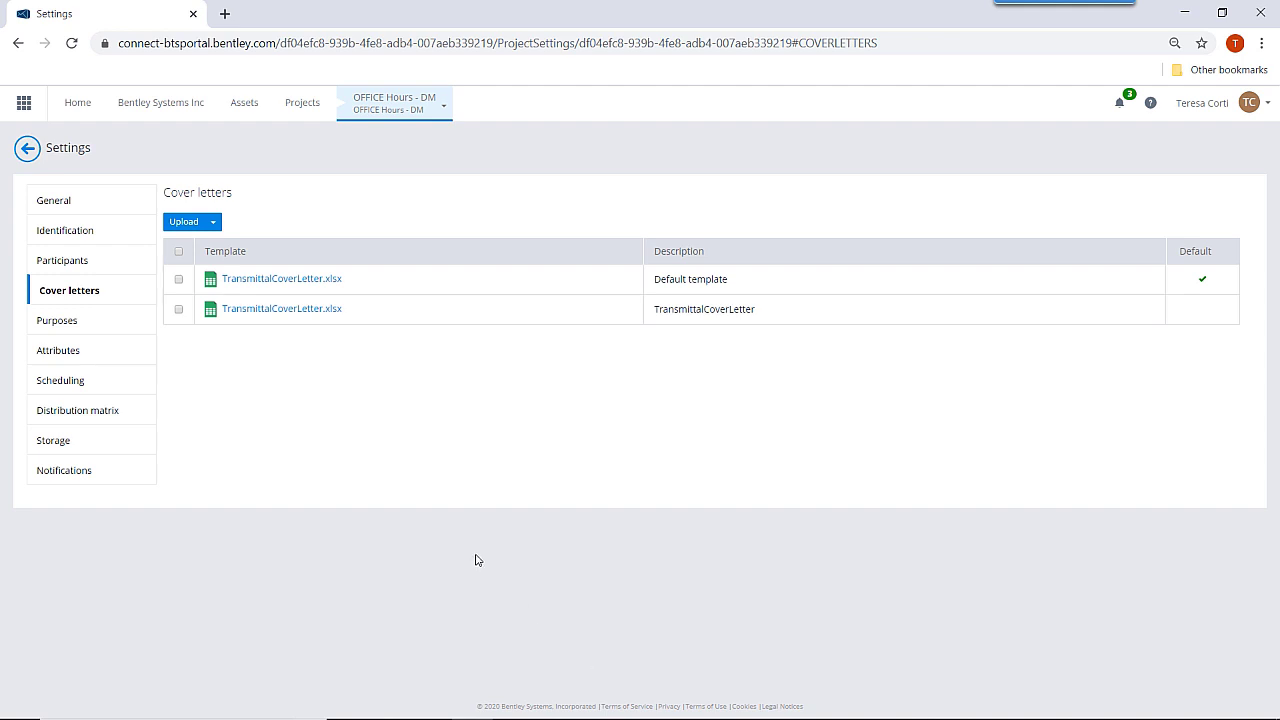
Set the newly uploaded TransmittalCoverLetter.xlsx as the default cover letter and exit Settings.
{"action": "left_click", "coordinate": [178, 310]}
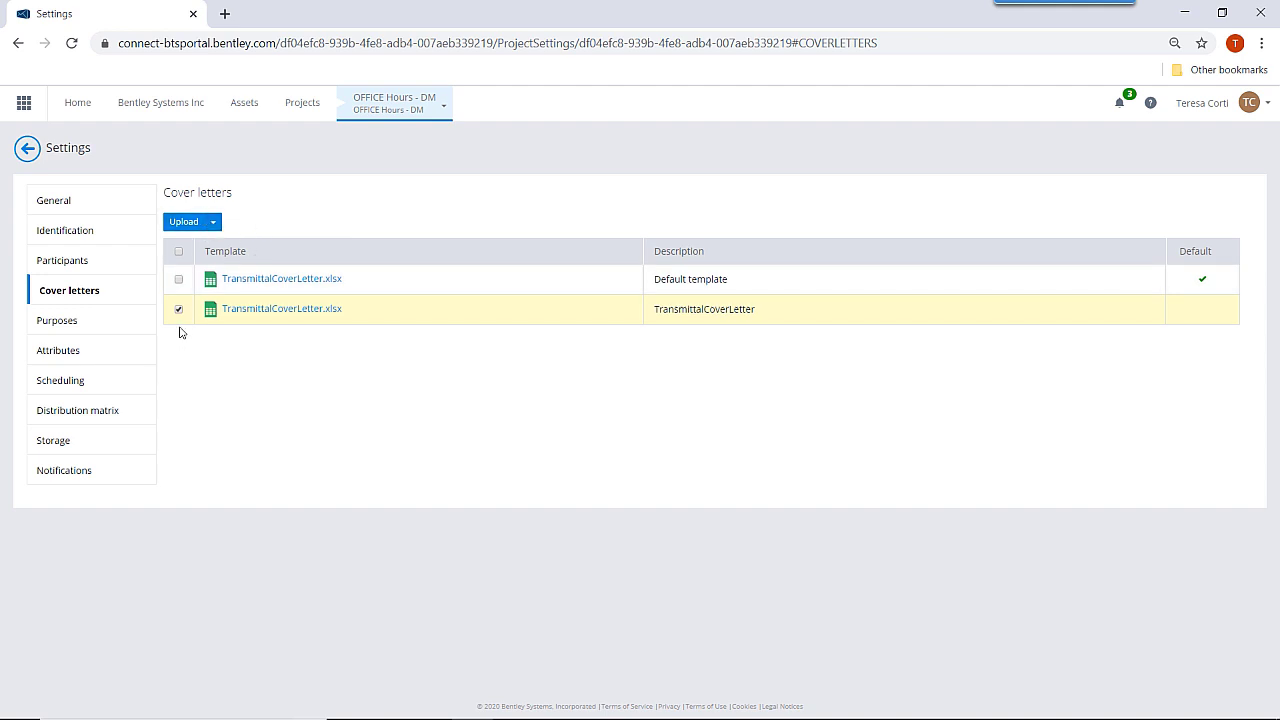
{"action": "left_click", "coordinate": [213, 223]}
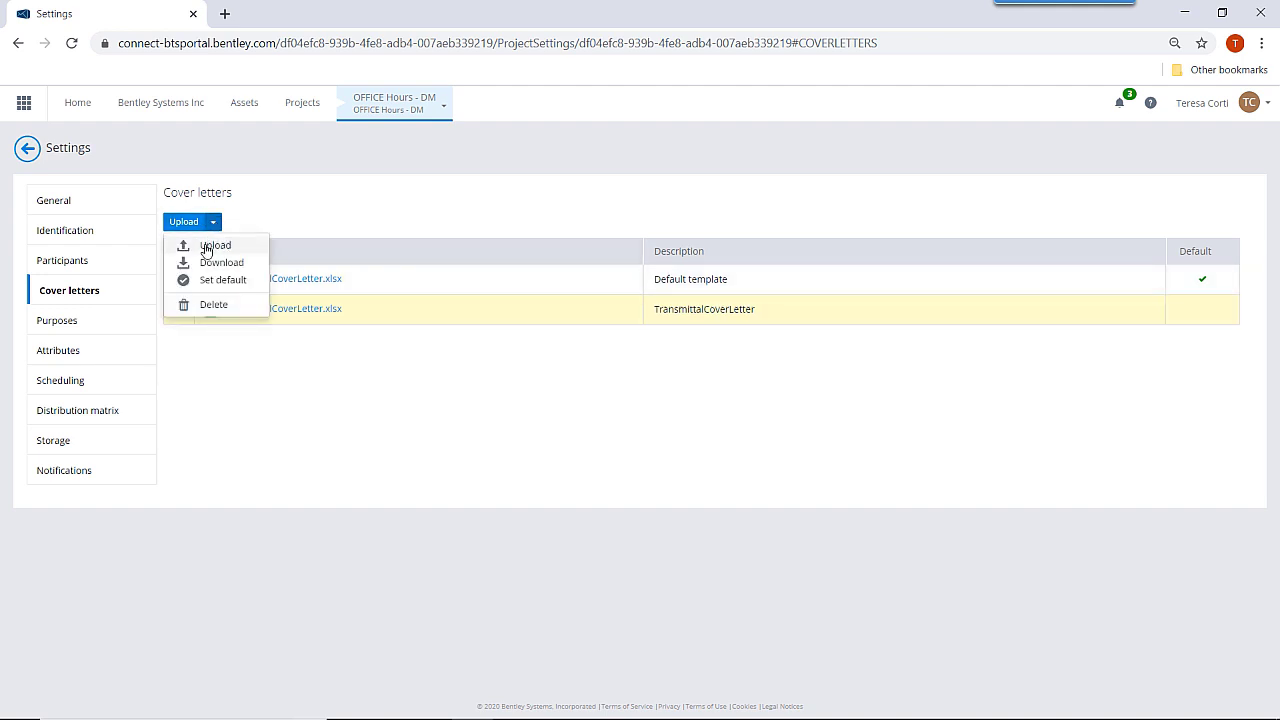
{"action": "left_click", "coordinate": [194, 280]}
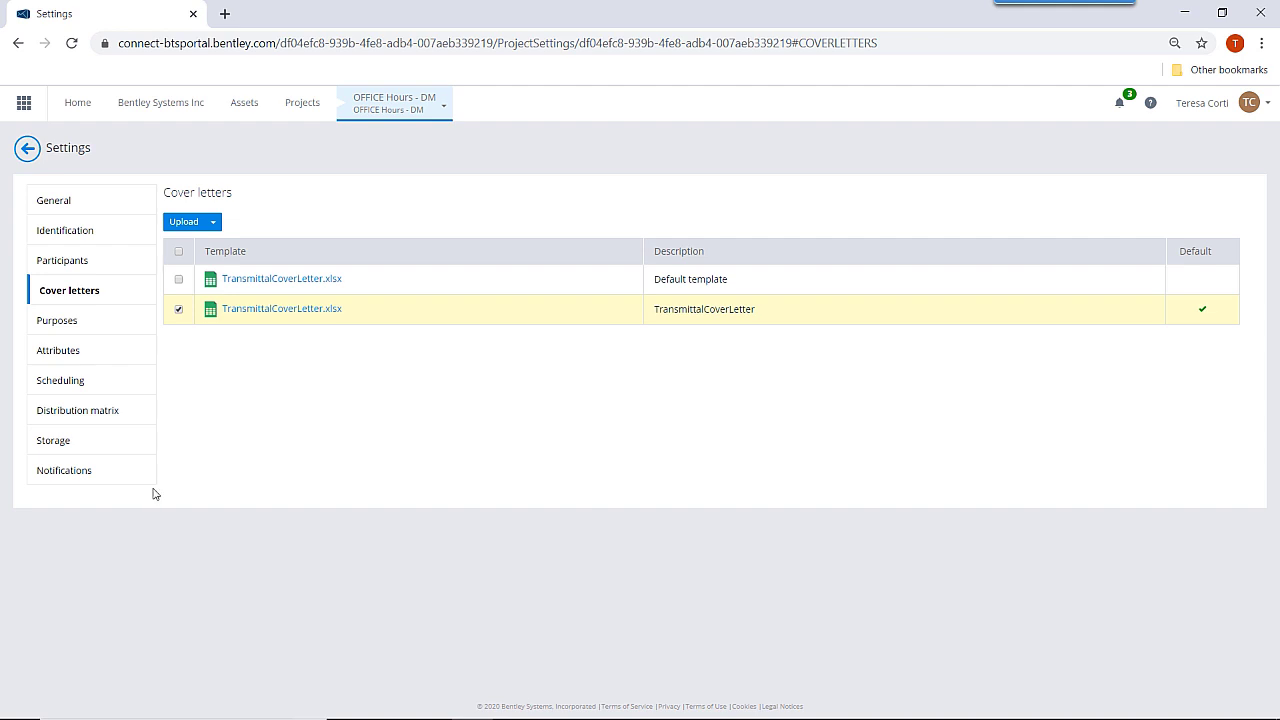
{"action": "left_click", "coordinate": [30, 153]}
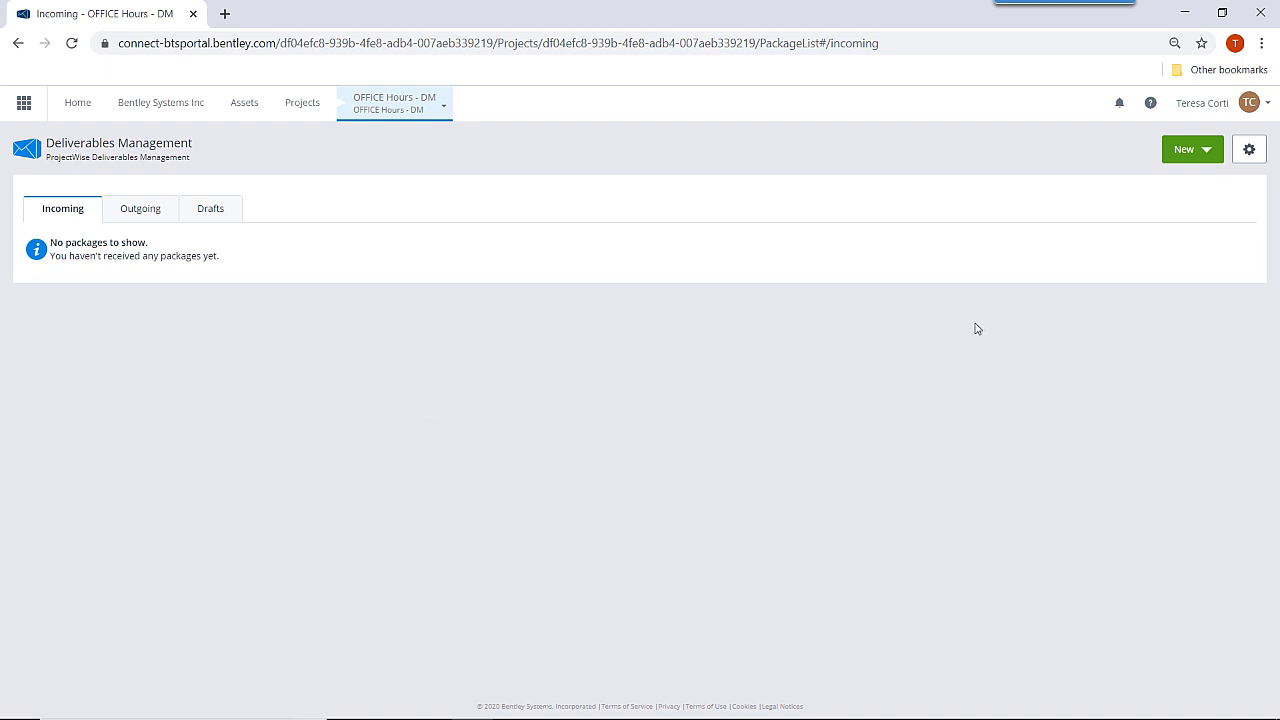
Create a new transmittal with subject 'OFFICE Hours' and purpose For Information - confidential.
{"action": "left_click", "coordinate": [1206, 151]}
{"action": "left_click", "coordinate": [1153, 182]}
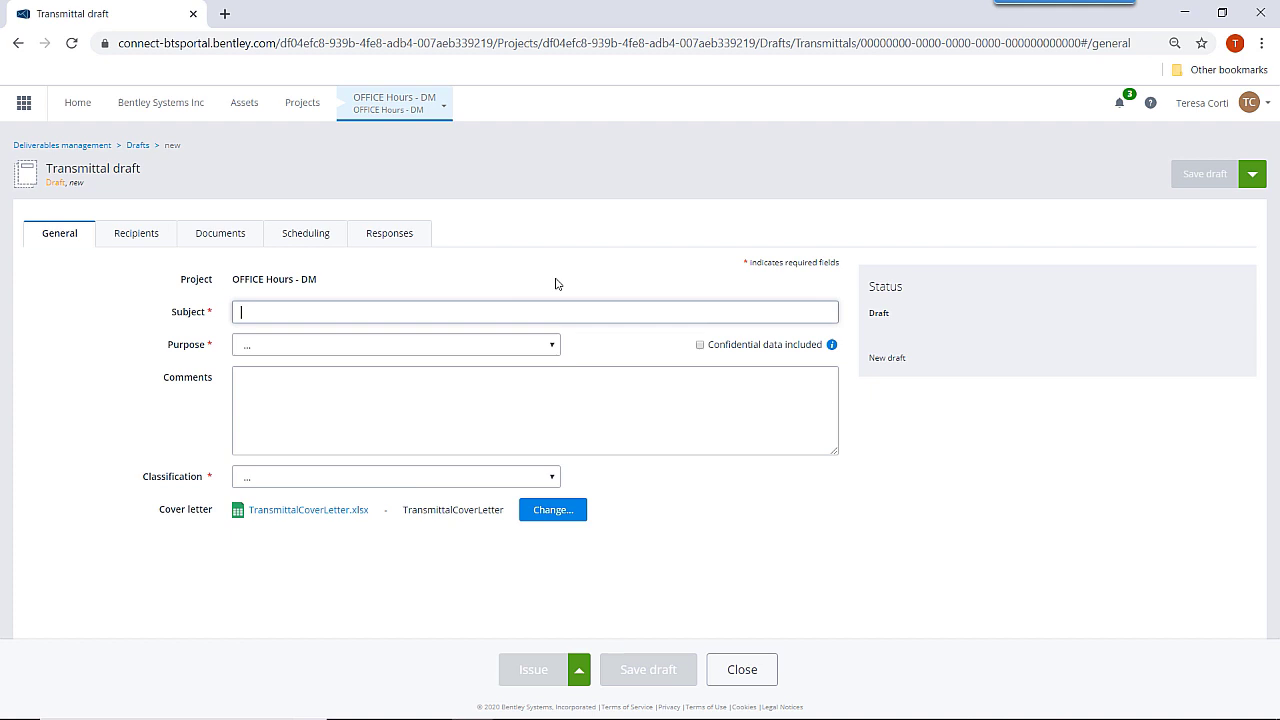
{"action": "type", "text": "OF"}
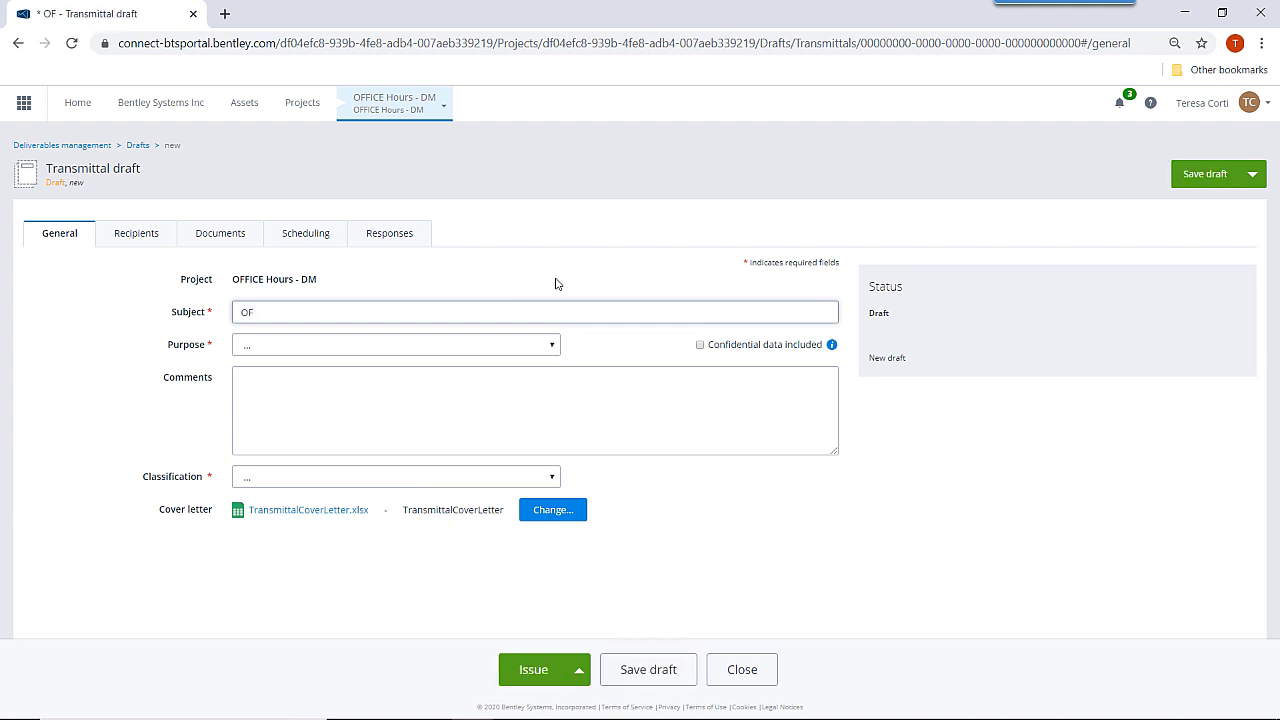
{"action": "type", "text": "FICE HOur"}
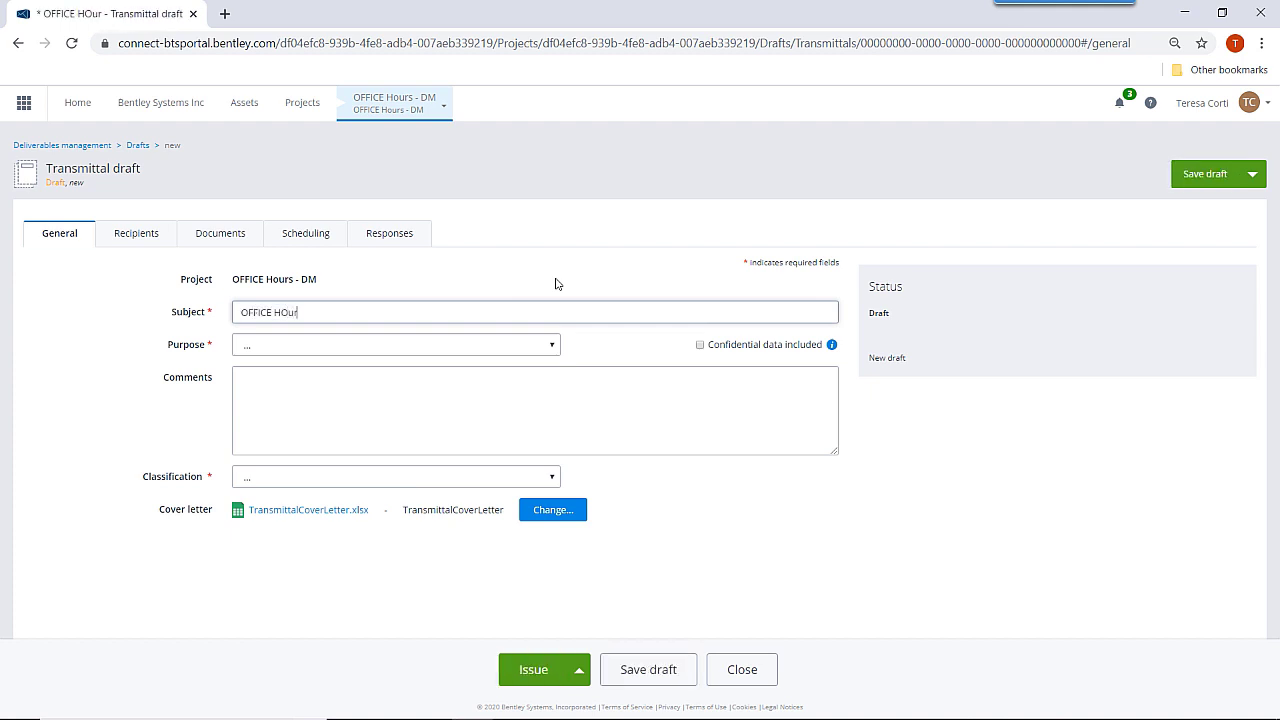
{"action": "key", "text": "BackSpace"}
{"action": "key", "text": "BackSpace"}
{"action": "key", "text": "BackSpace"}
{"action": "type", "text": "ours"}
{"action": "left_click", "coordinate": [555, 346]}
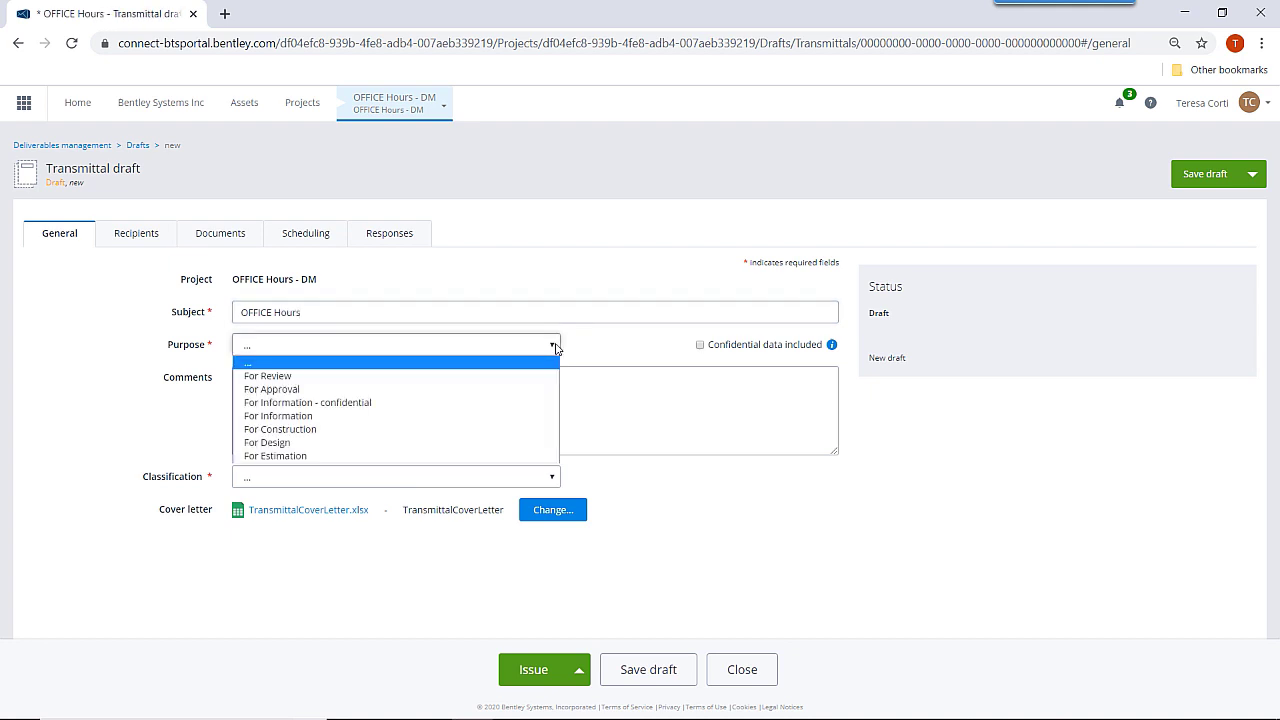
{"action": "left_click", "coordinate": [550, 403]}
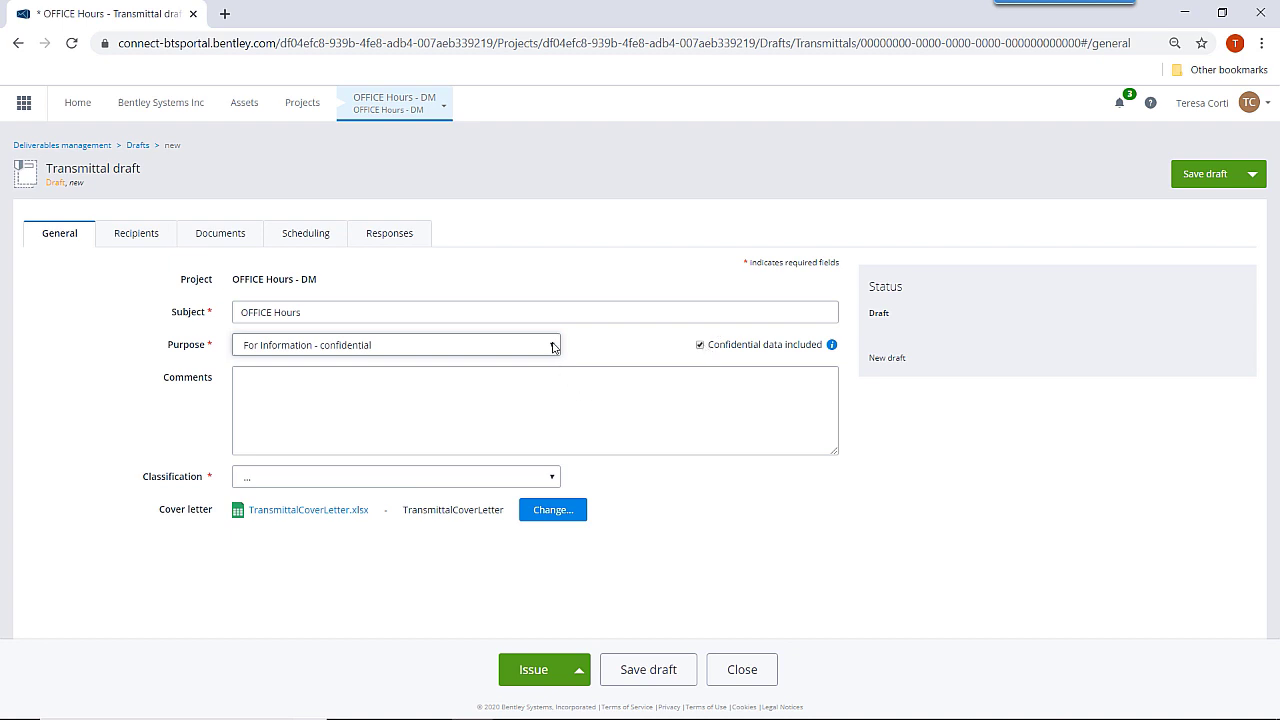
Add the comment 'For your information', classify as Area 100, and review cover letter options.
{"action": "left_click", "coordinate": [398, 388]}
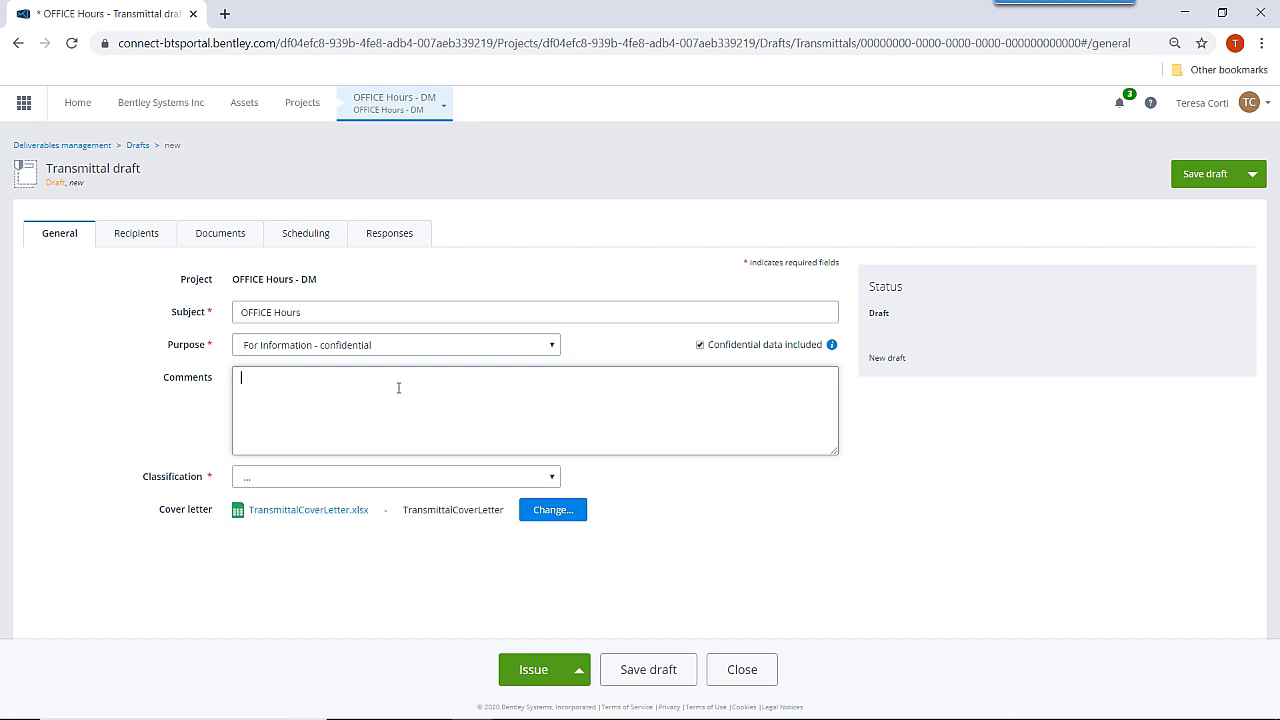
{"action": "type", "text": "For your information"}
{"action": "left_click", "coordinate": [552, 479]}
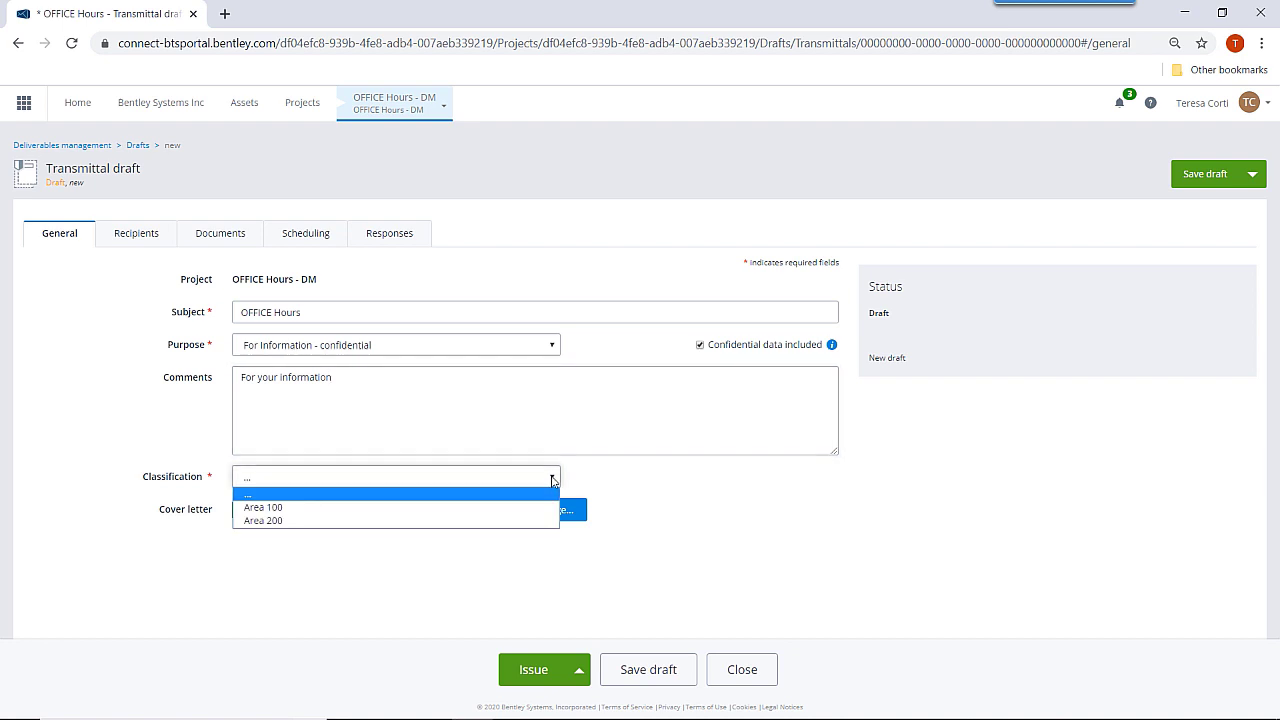
{"action": "left_click", "coordinate": [409, 507]}
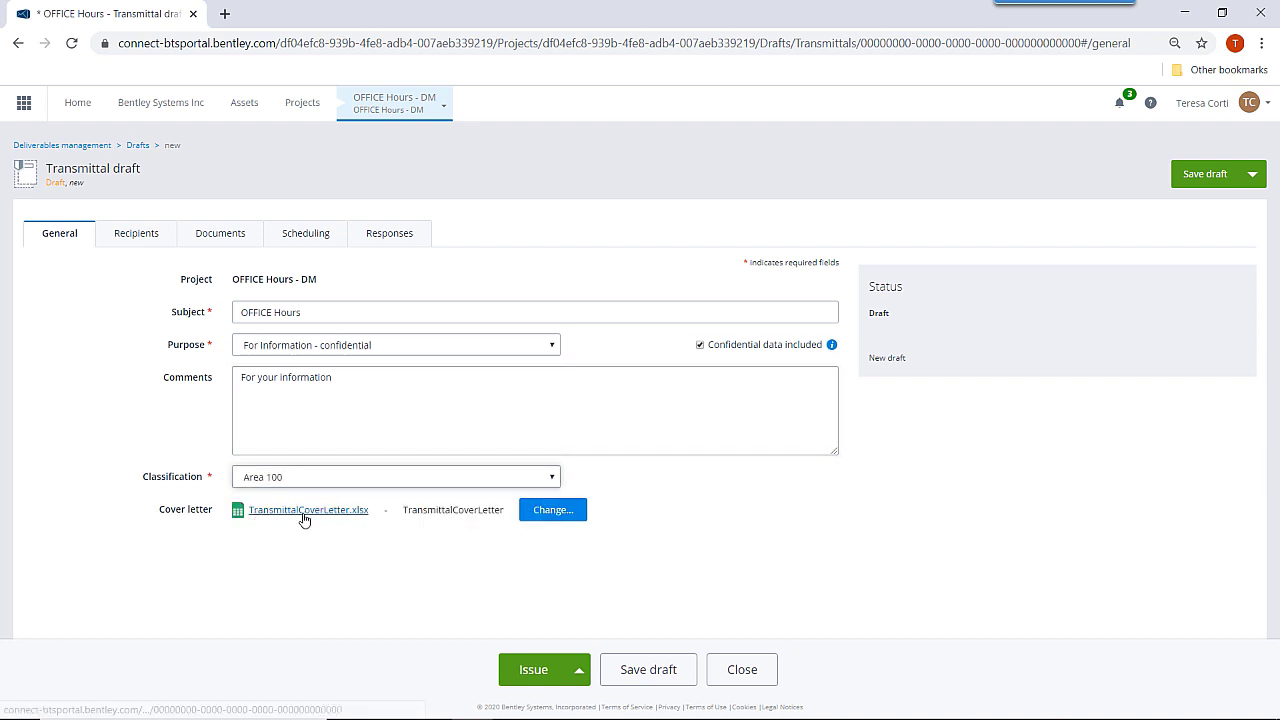
{"action": "left_click", "coordinate": [558, 516]}
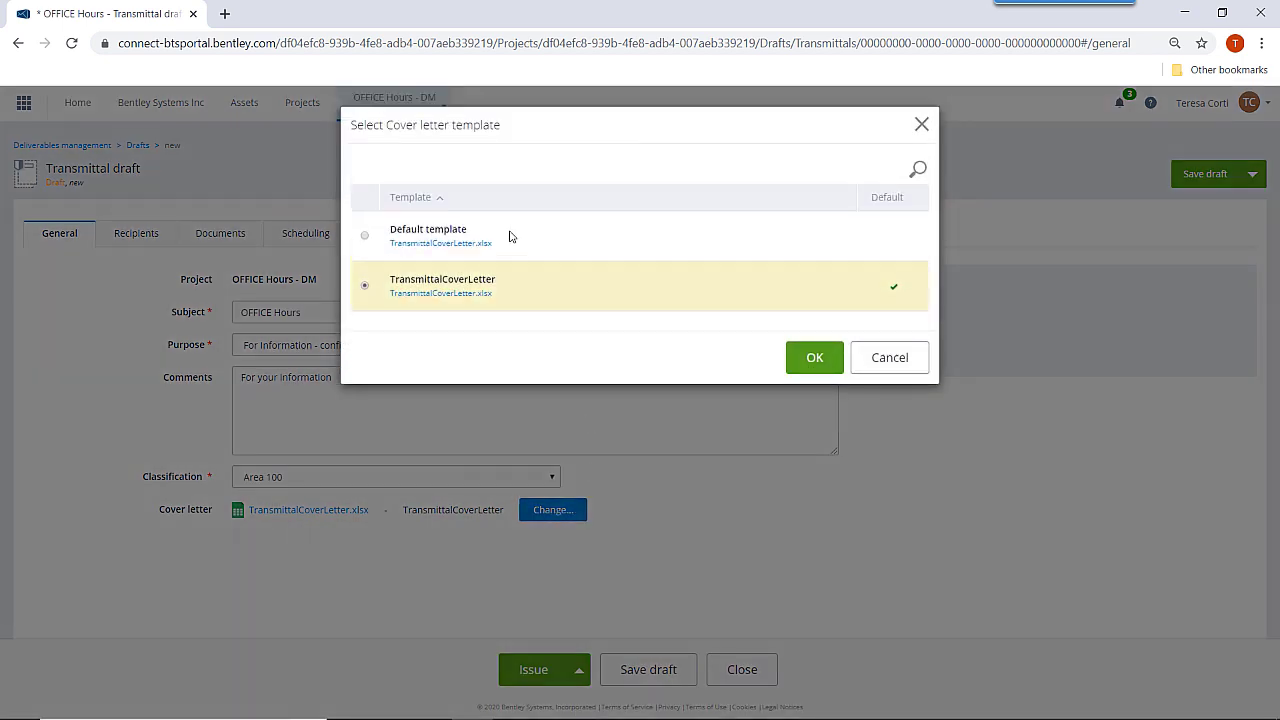
{"action": "left_click", "coordinate": [889, 362]}
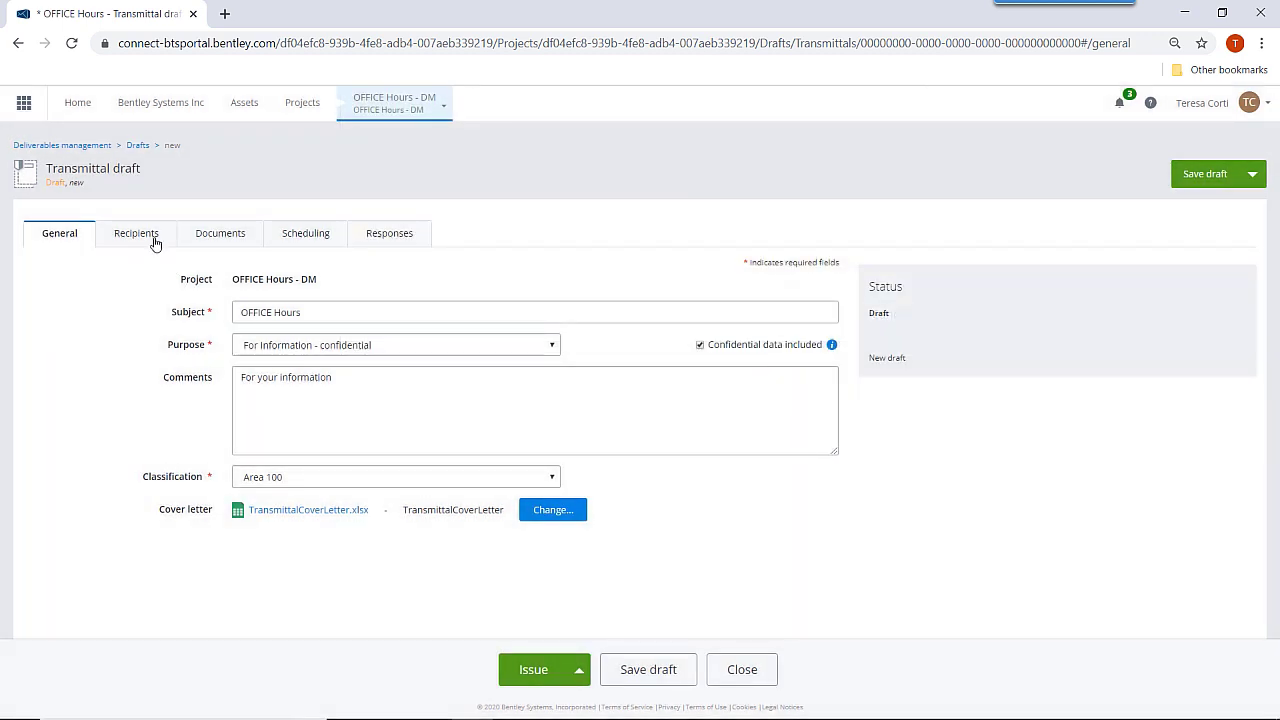
{"action": "left_click", "coordinate": [155, 240]}
Add the Bentley Systems Inc team member as a recipient requiring acknowledgement.
{"action": "left_click", "coordinate": [120, 306]}
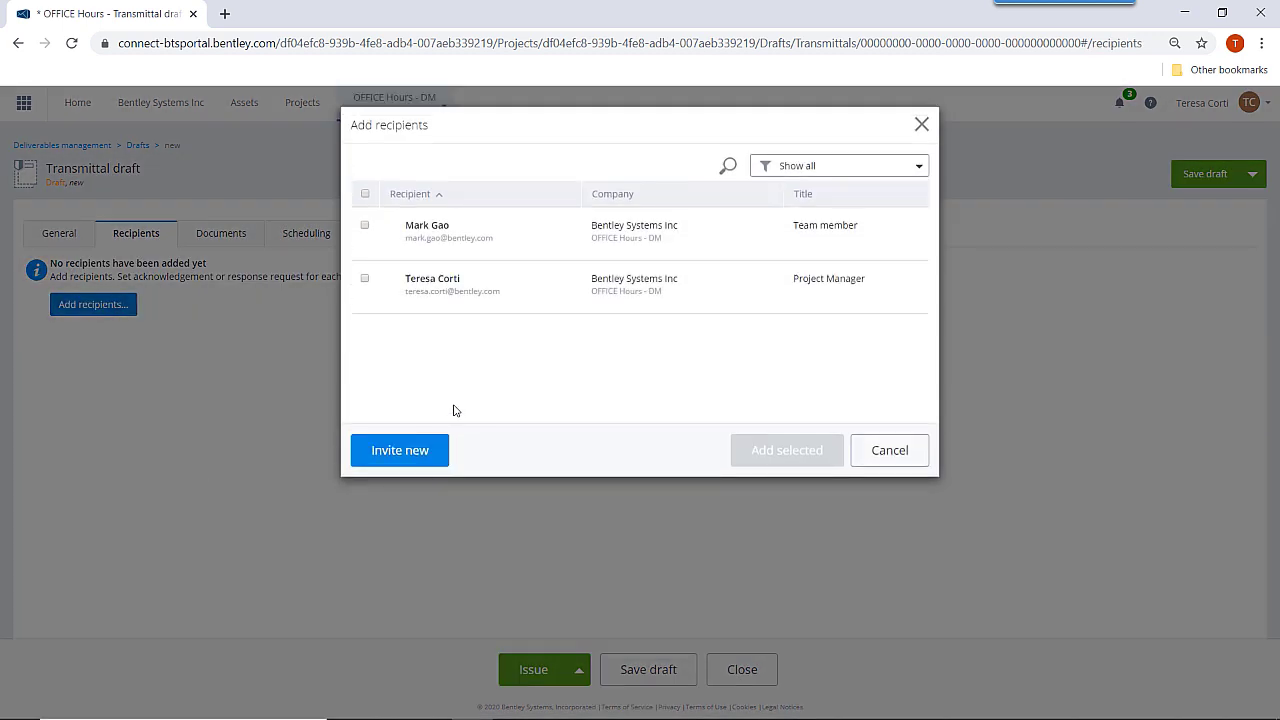
{"action": "left_click", "coordinate": [365, 226]}
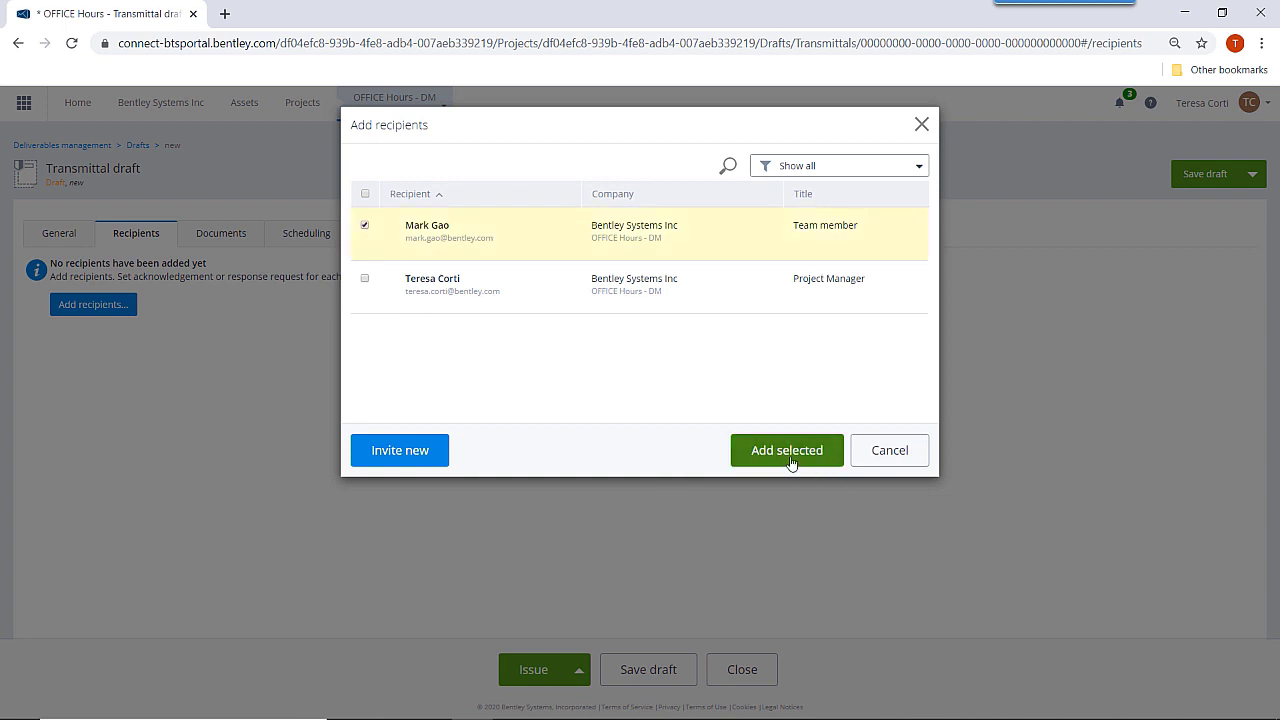
{"action": "left_click", "coordinate": [788, 455]}
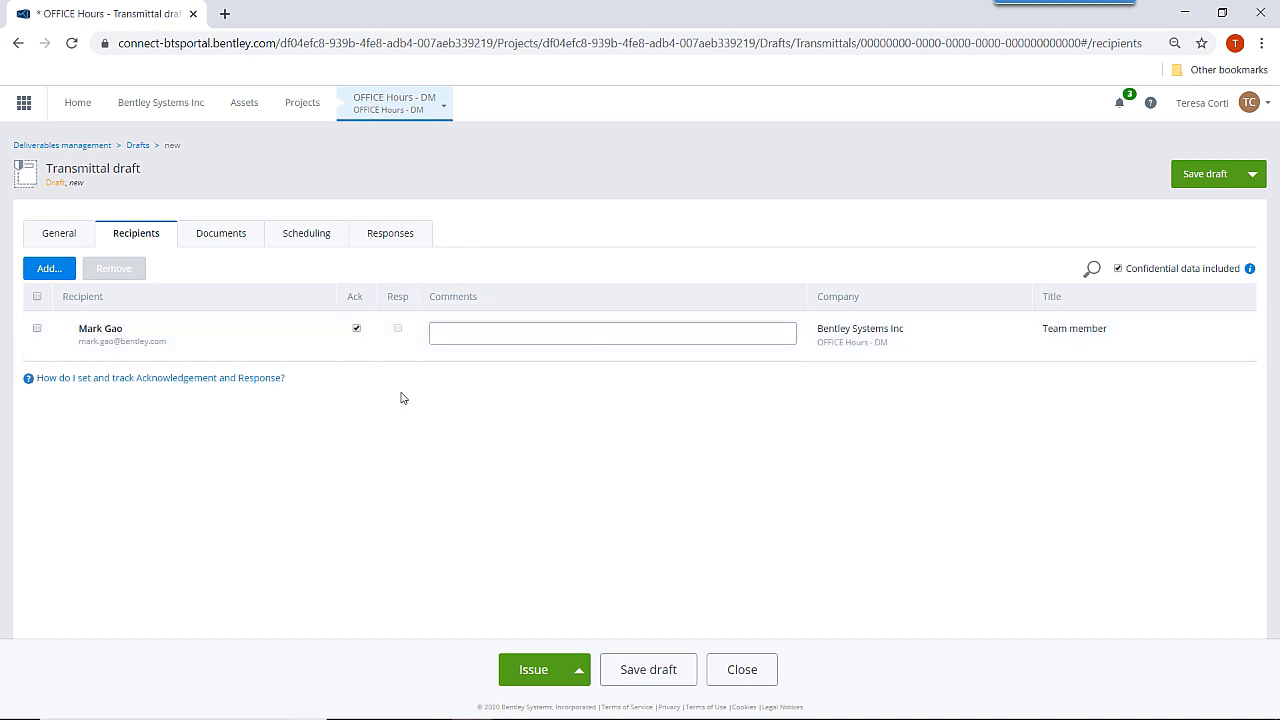
{"action": "left_click", "coordinate": [60, 234]}
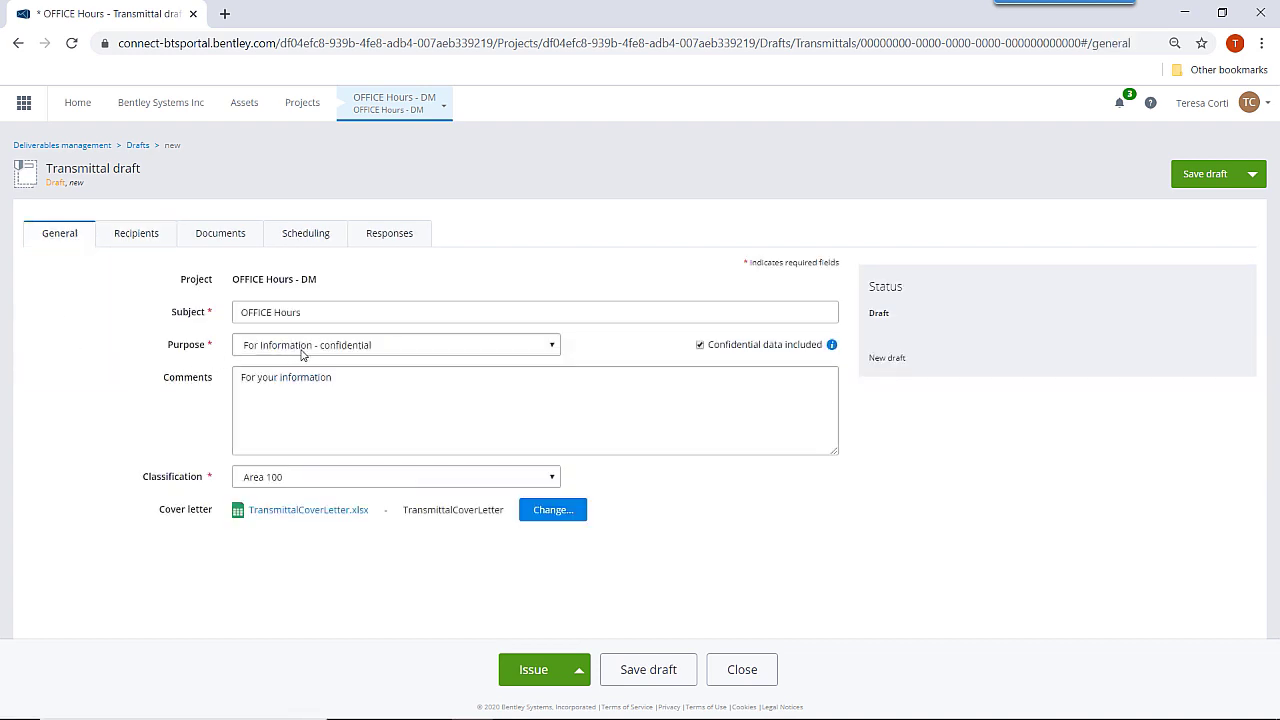
{"action": "left_click", "coordinate": [147, 233]}
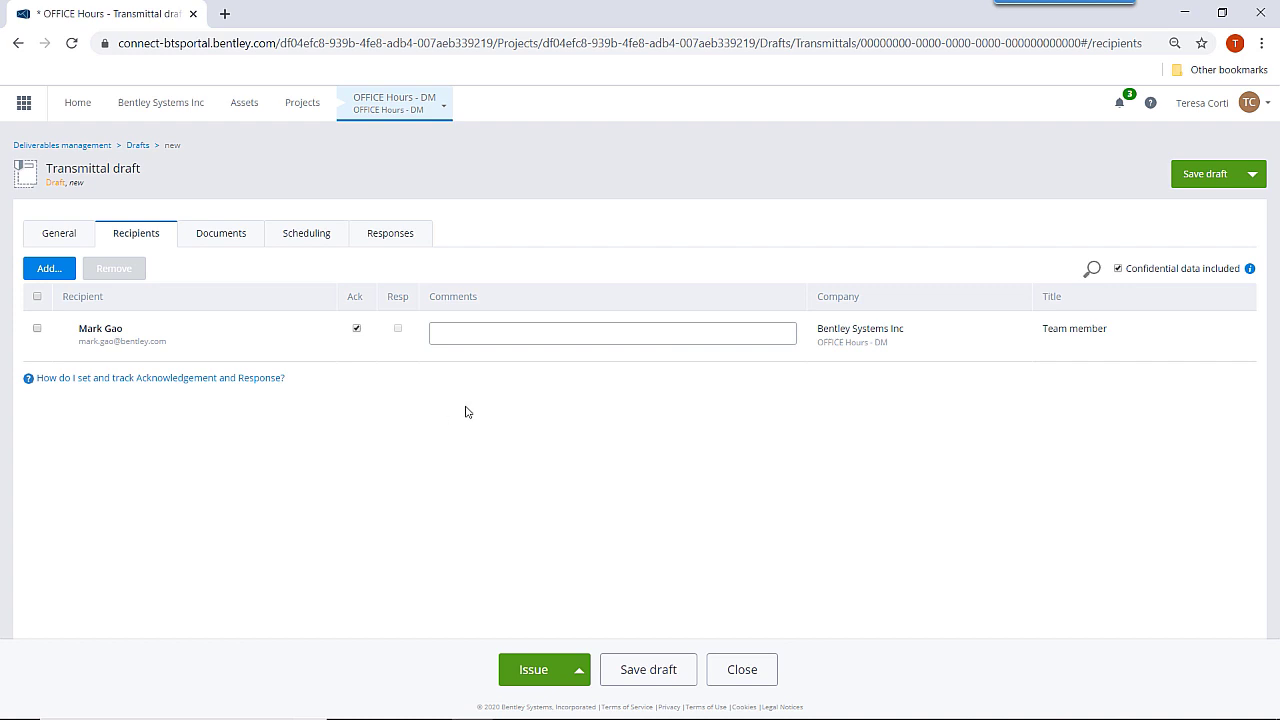
{"action": "left_click", "coordinate": [229, 234]}
Attach 09_configs_deliv_mgt - v1.pdf and 10_transmittal_submittal_process - v1.pdf to the transmittal.
{"action": "left_click", "coordinate": [1166, 429]}
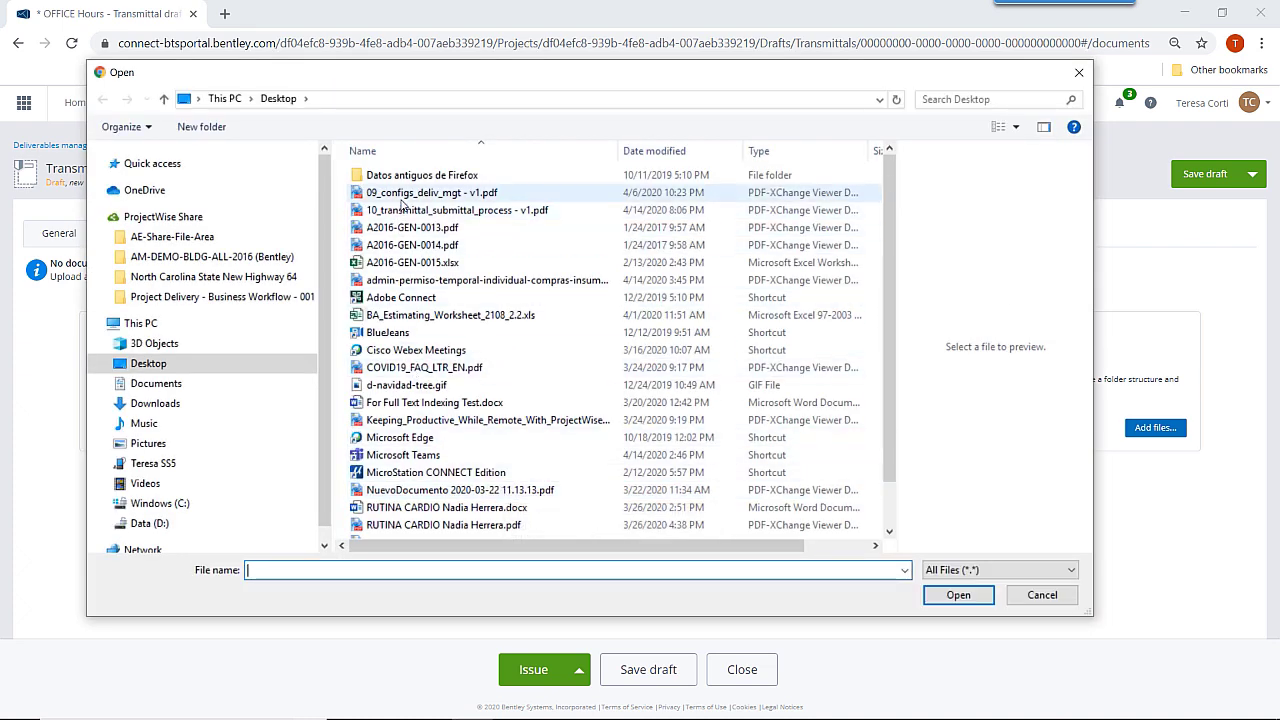
{"action": "left_click", "coordinate": [402, 195]}
{"action": "left_click", "coordinate": [400, 212], "text": "ctrl"}
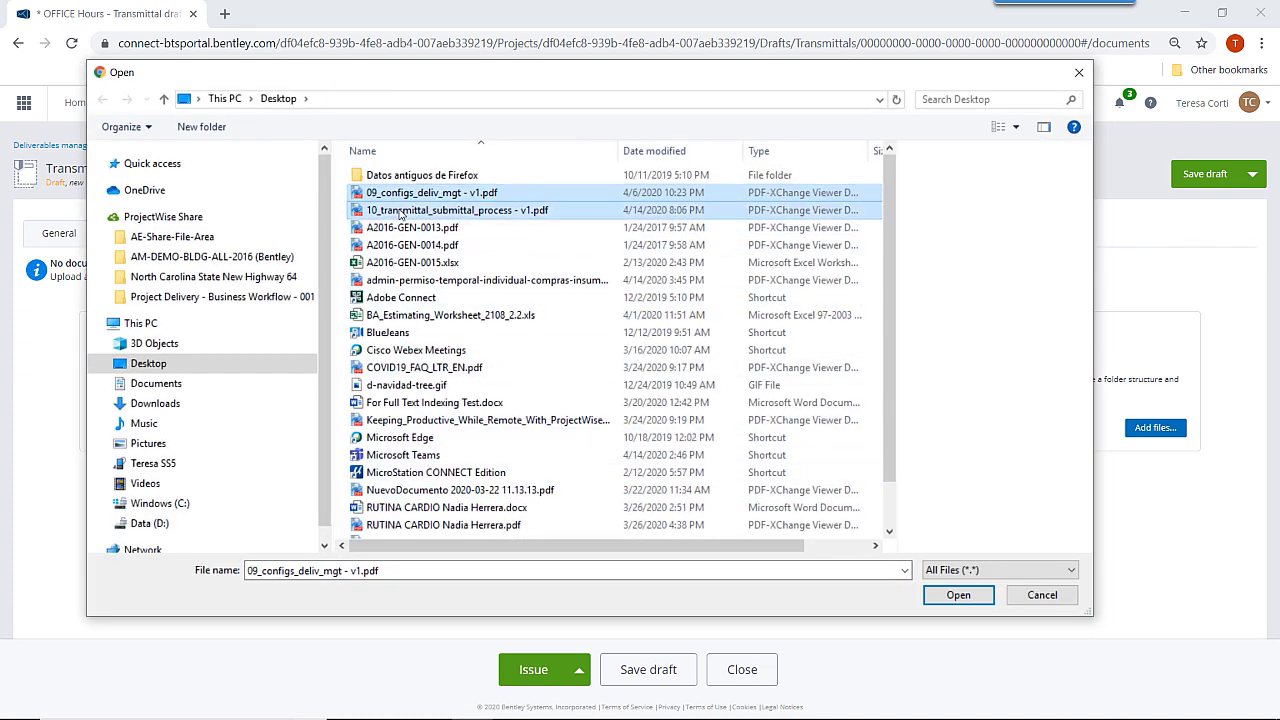
{"action": "left_click", "coordinate": [958, 595]}
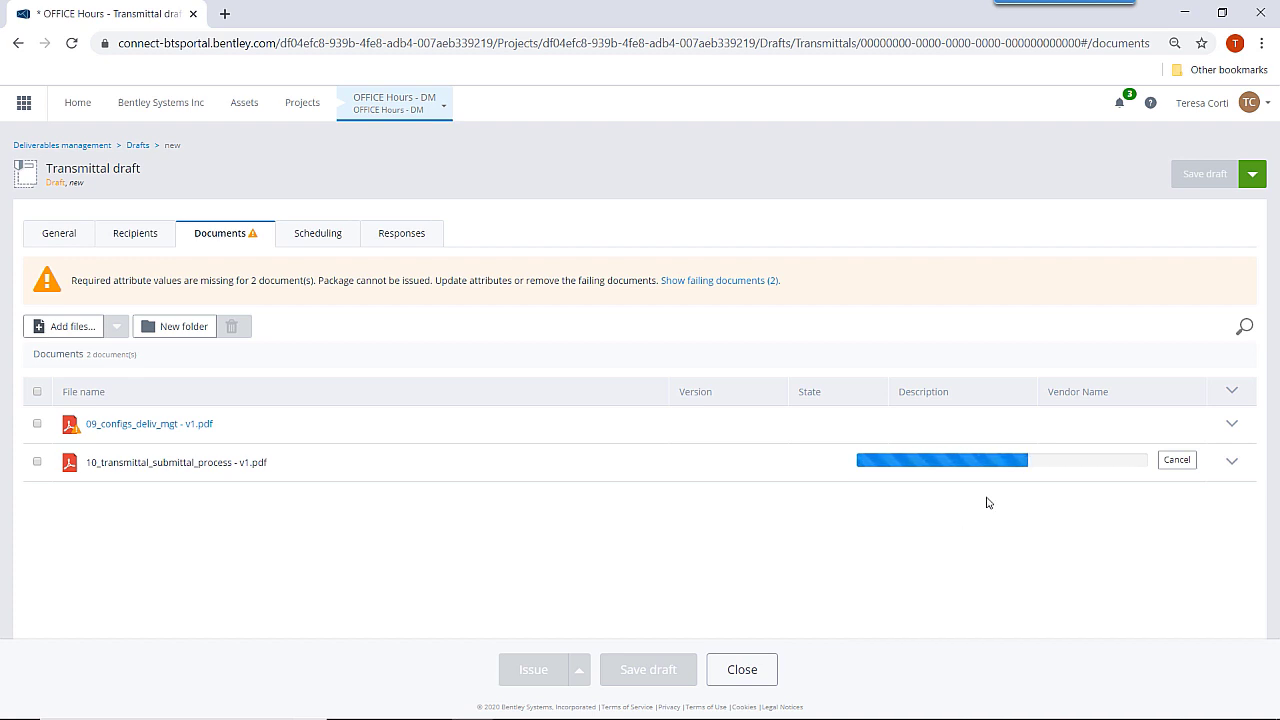
Set Vendor Name to Mainline on both attached documents.
{"action": "left_click", "coordinate": [1232, 424]}
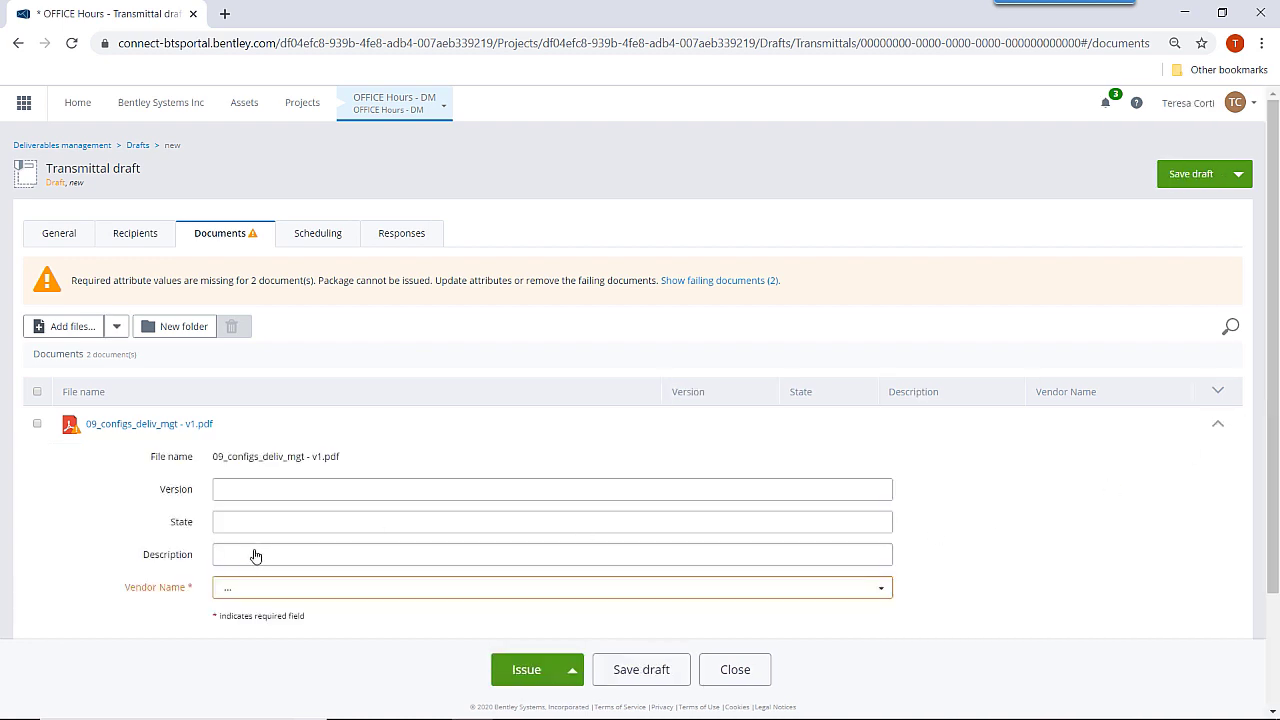
{"action": "left_click", "coordinate": [240, 593]}
{"action": "left_click", "coordinate": [245, 622]}
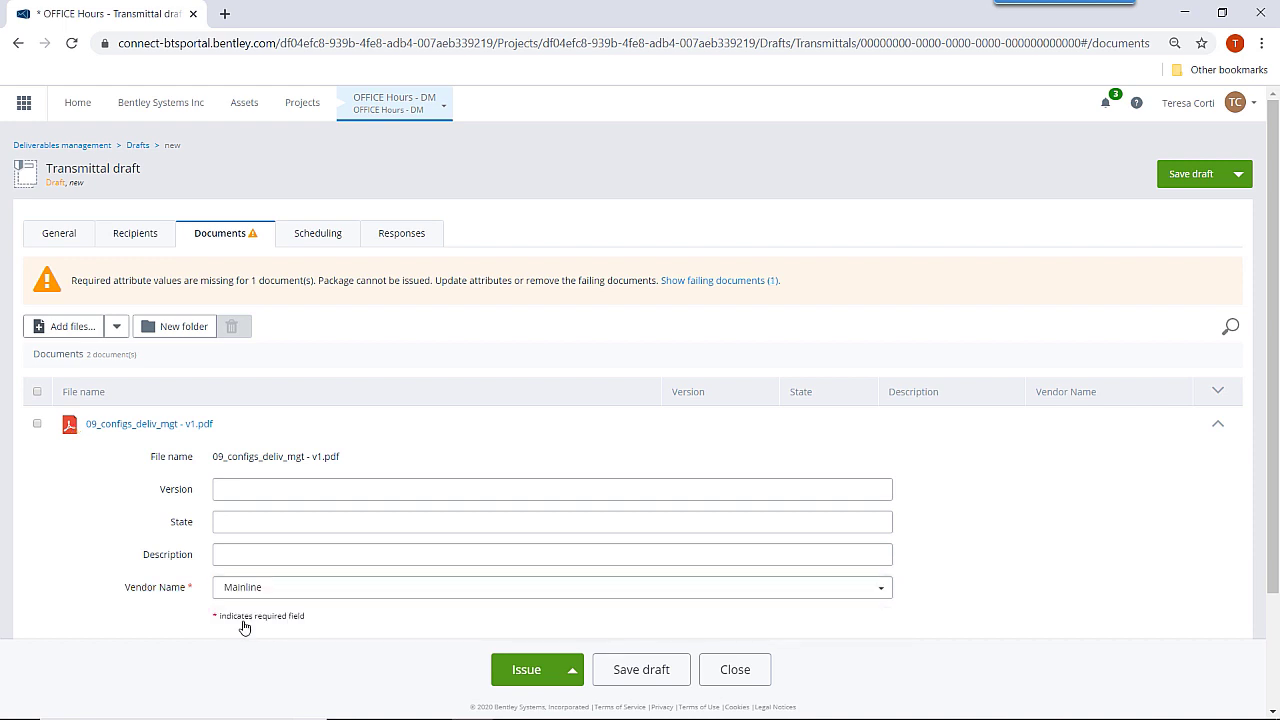
{"action": "scroll", "coordinate": [1031, 500], "scroll_direction": "down", "scroll_amount": 2}
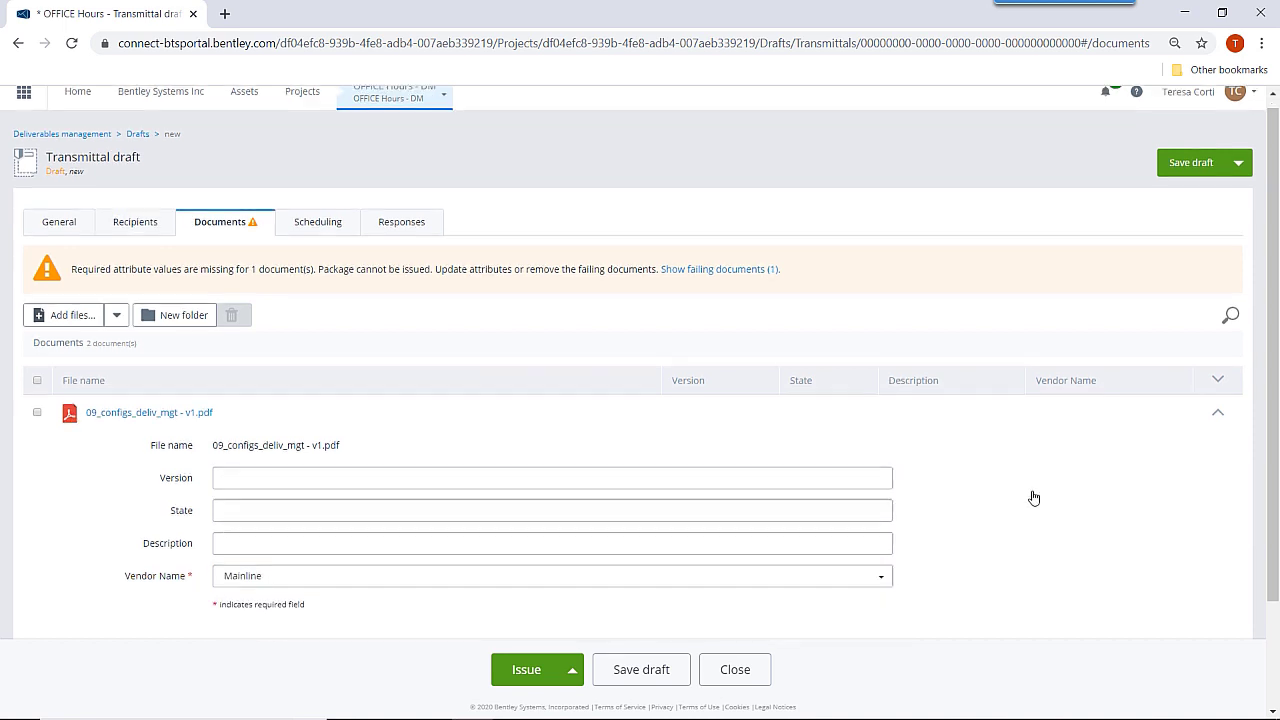
{"action": "left_click", "coordinate": [1218, 537]}
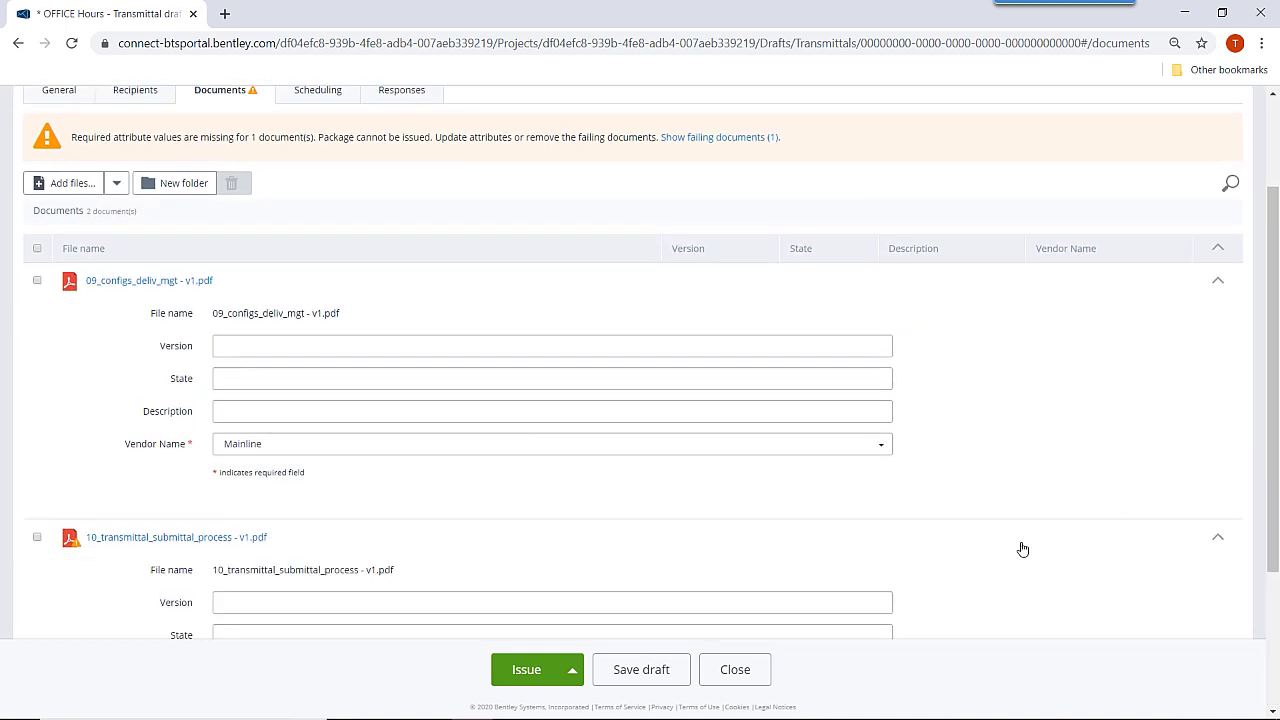
{"action": "scroll", "coordinate": [1020, 548], "scroll_direction": "down", "scroll_amount": 3}
{"action": "left_click", "coordinate": [247, 481]}
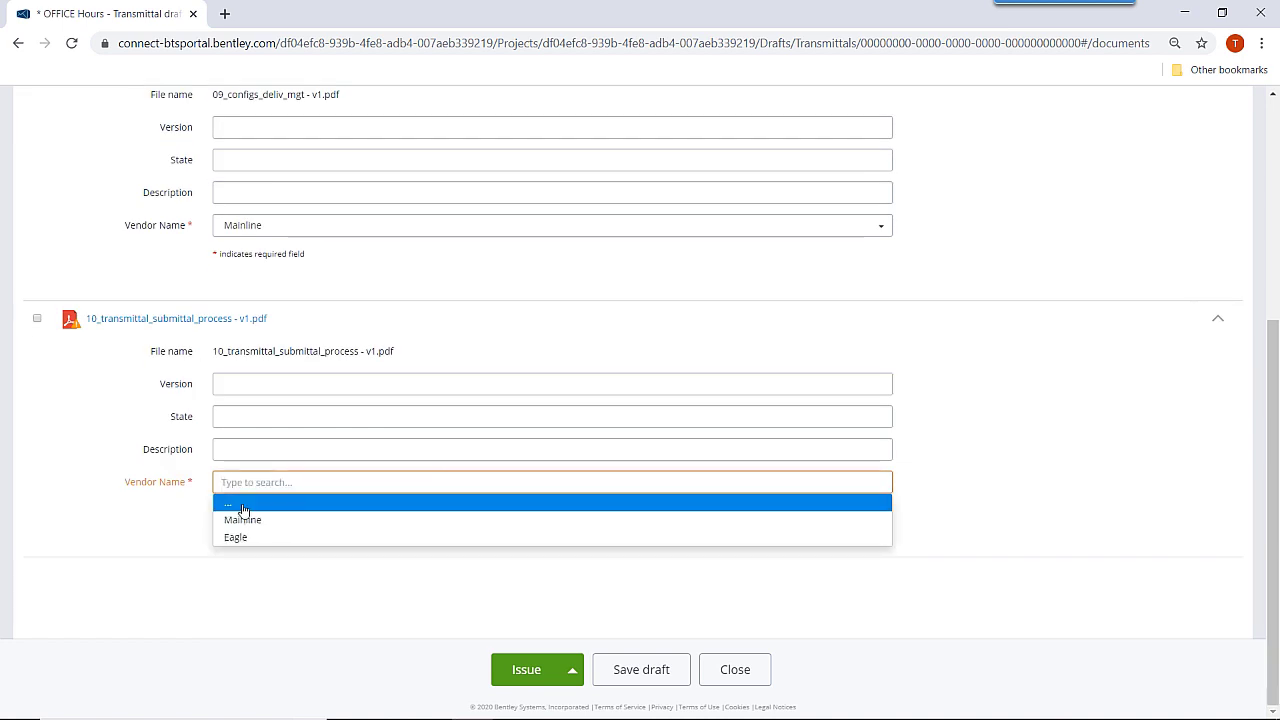
{"action": "left_click", "coordinate": [241, 520]}
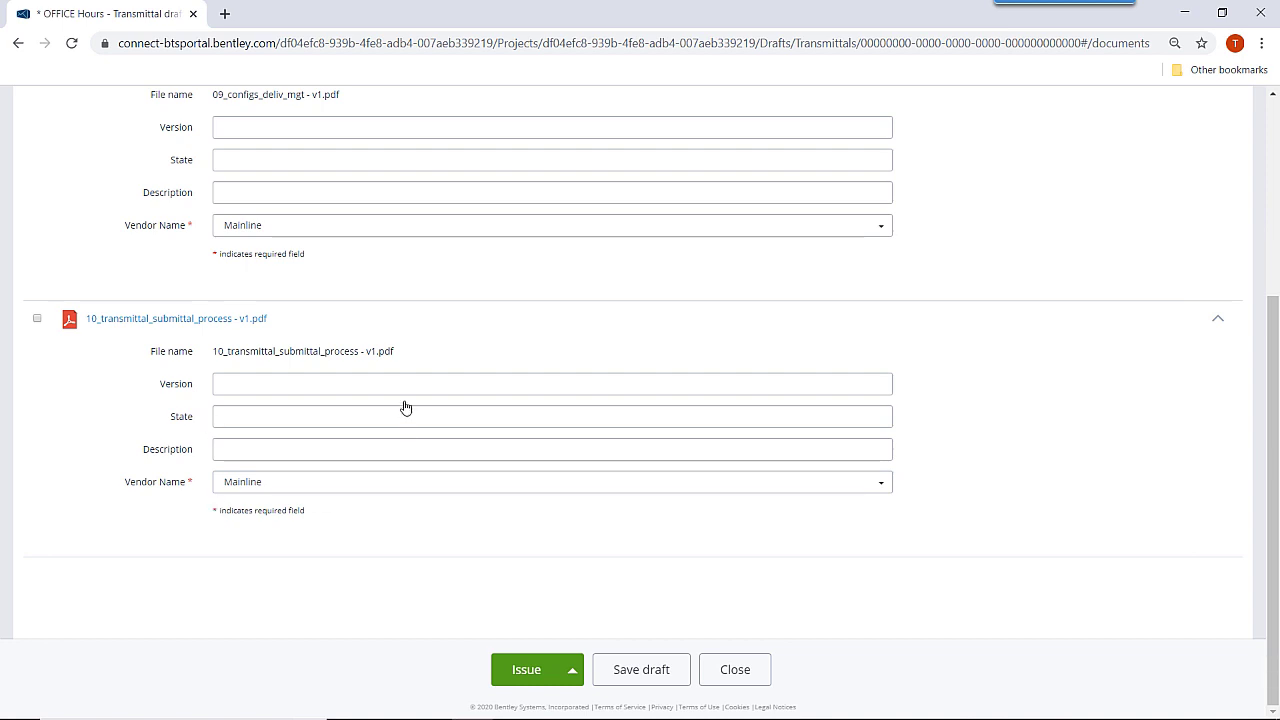
{"action": "scroll", "coordinate": [403, 406], "scroll_direction": "up", "scroll_amount": 3}
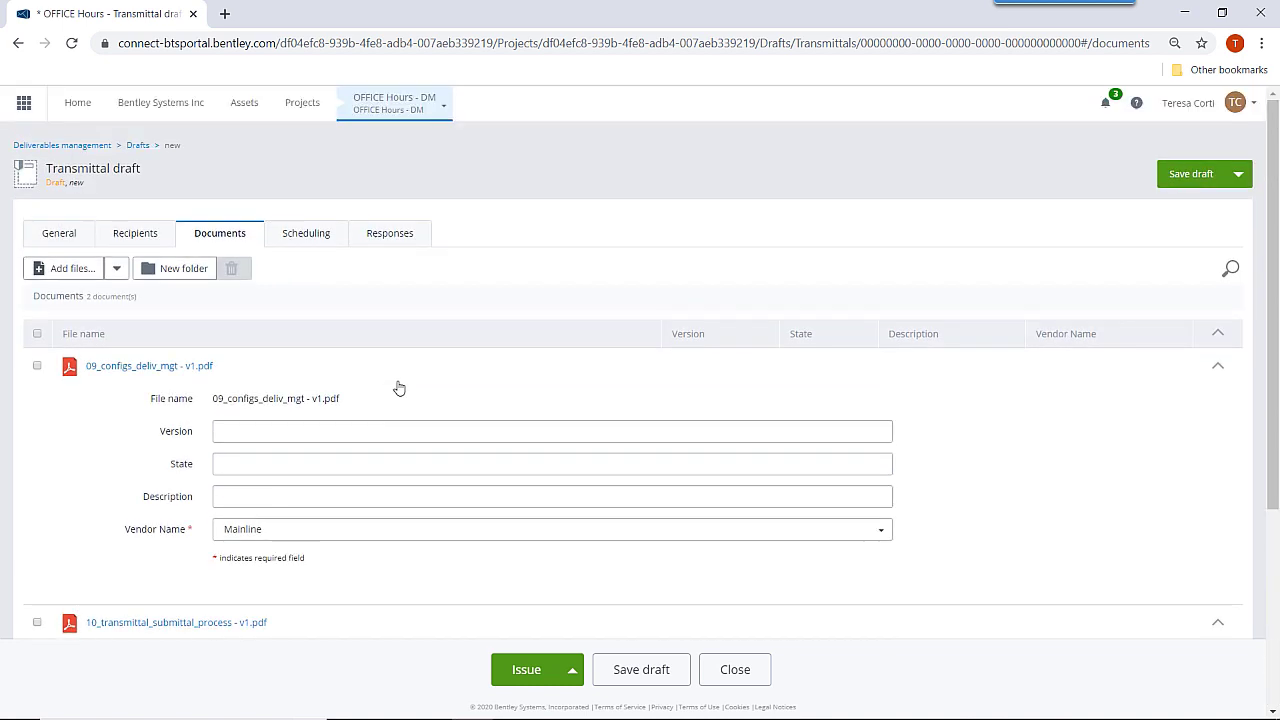
Set the transmittal's planned issue date to April 17, 2020 on the Scheduling tab.
{"action": "left_click", "coordinate": [305, 240]}
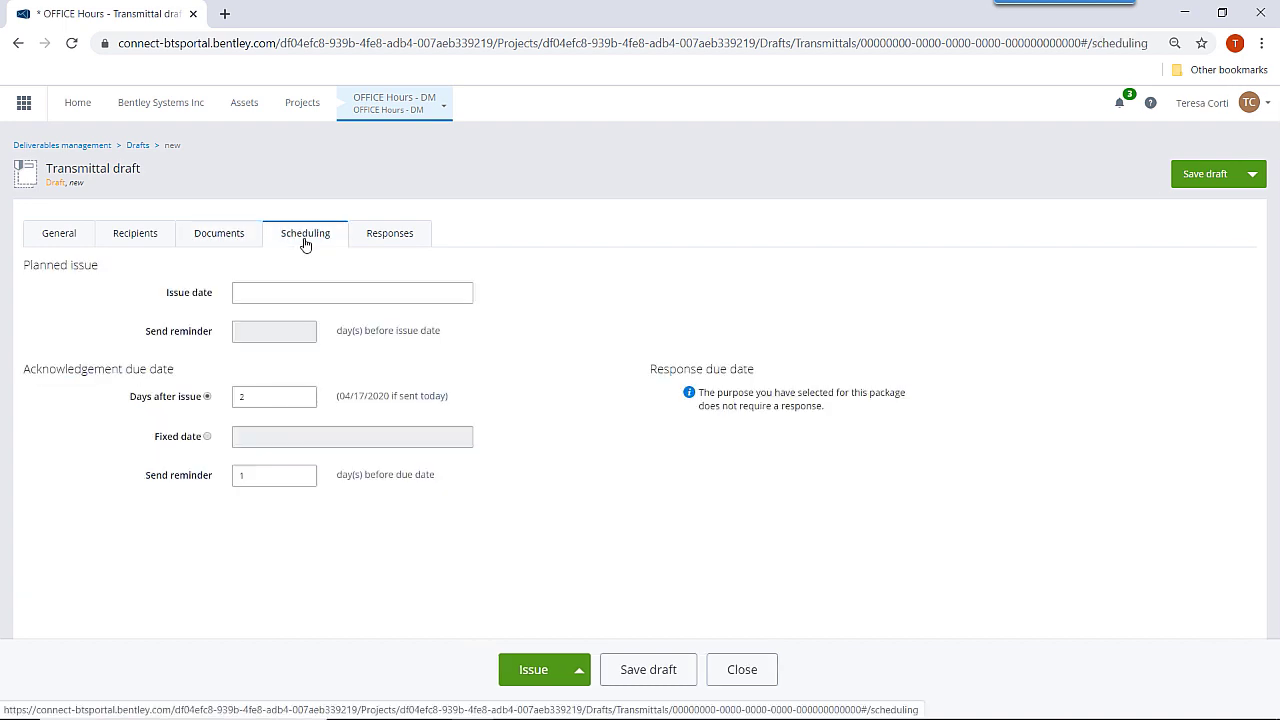
{"action": "left_click", "coordinate": [284, 295]}
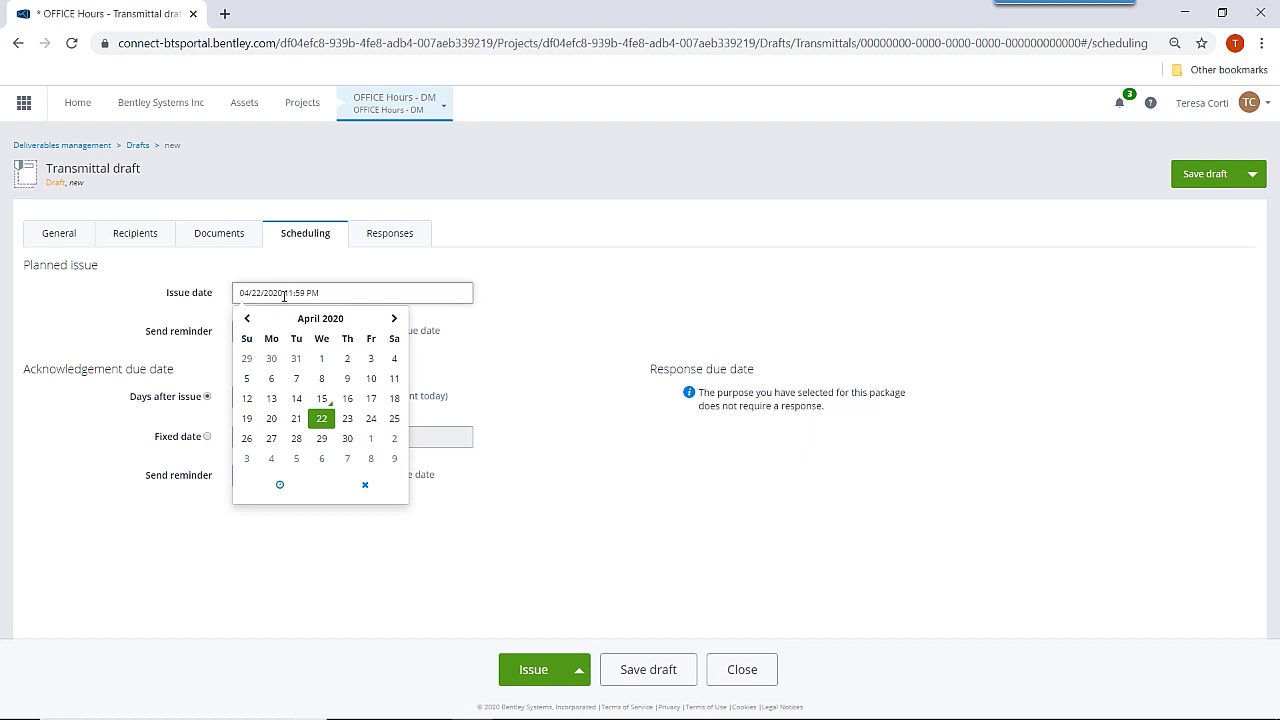
{"action": "left_click", "coordinate": [372, 400]}
{"action": "left_click", "coordinate": [566, 335]}
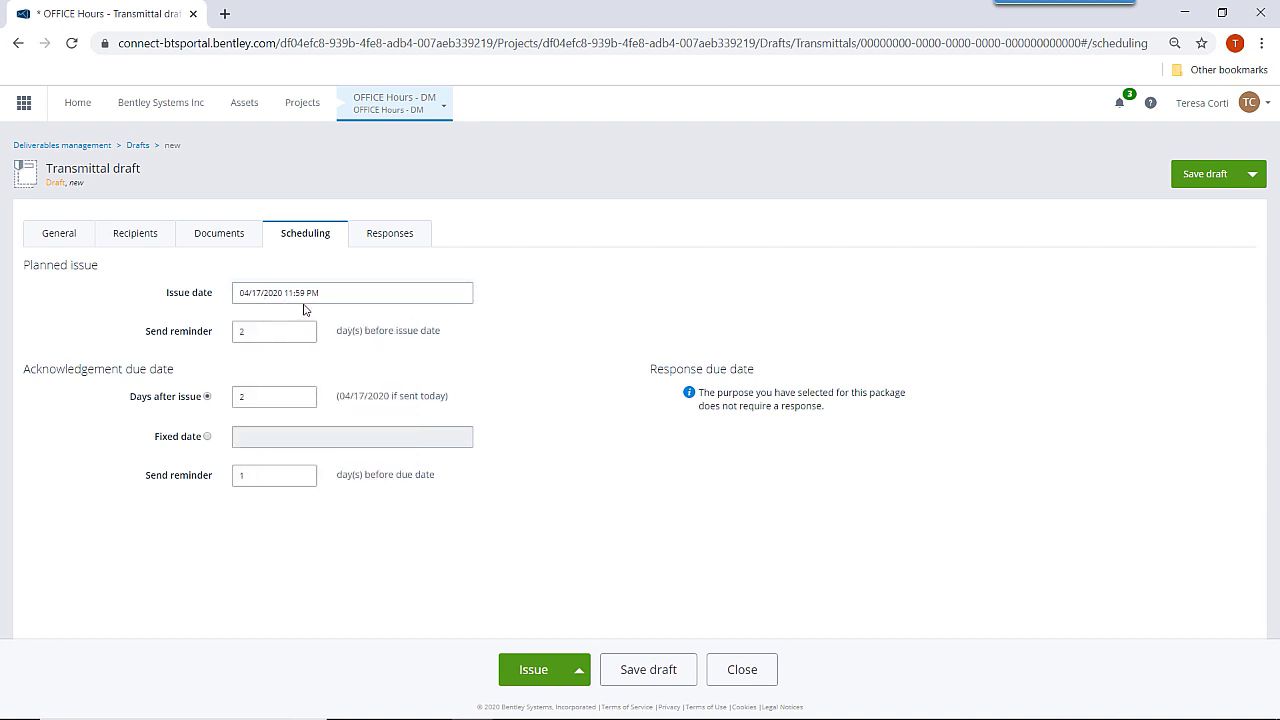
Set the reminder to 1 day and acknowledgement due 5 days after issue.
{"action": "left_click_drag", "start_coordinate": [253, 332], "coordinate": [199, 335]}
{"action": "type", "text": "1"}
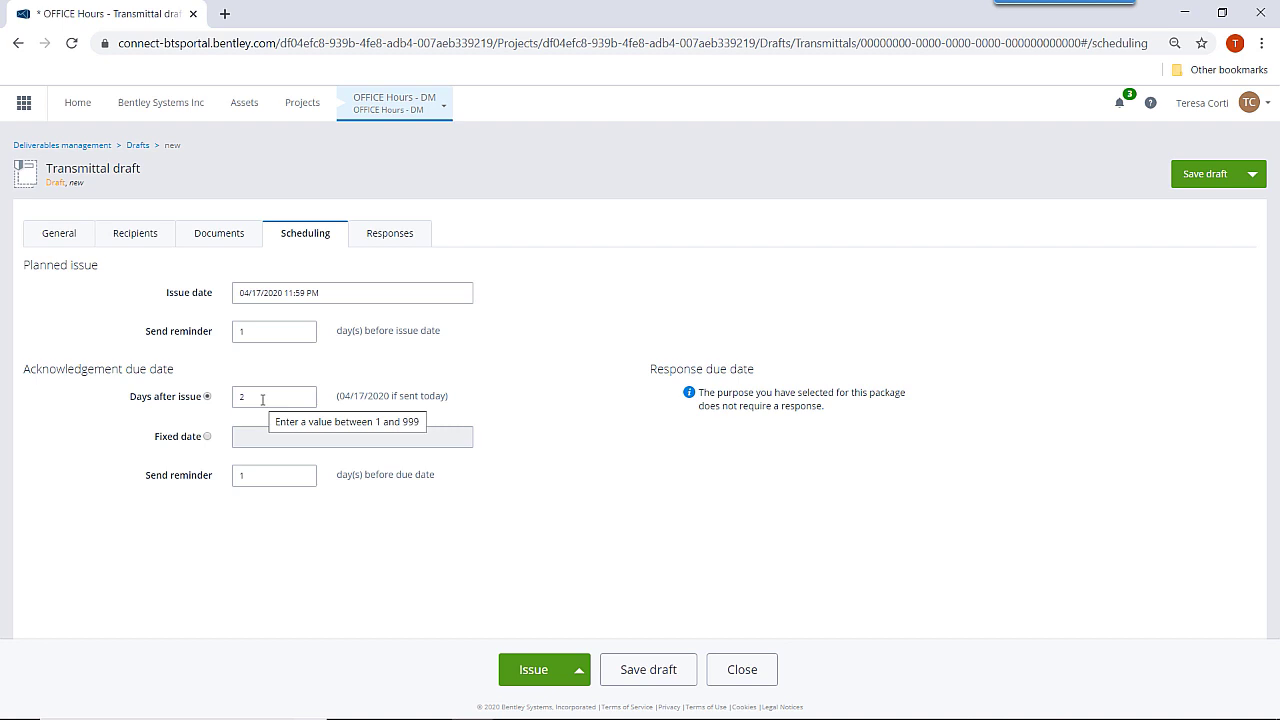
{"action": "left_click_drag", "start_coordinate": [262, 399], "coordinate": [212, 404]}
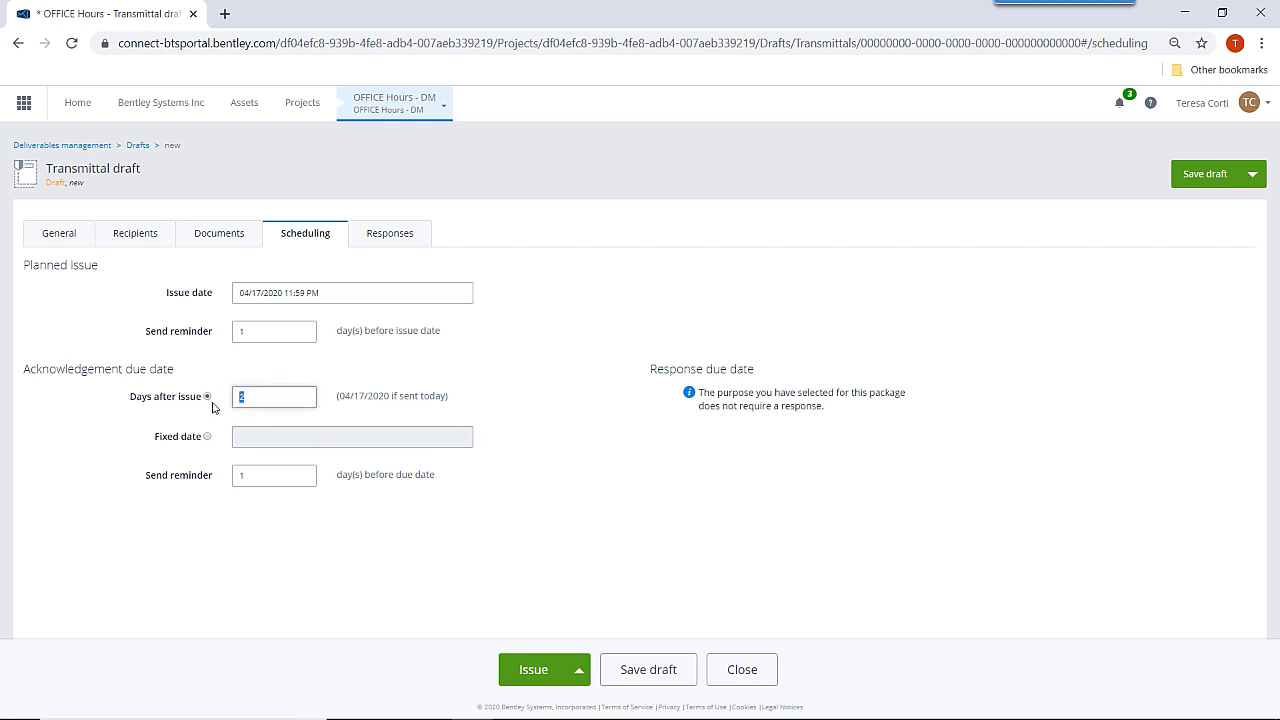
{"action": "type", "text": "5"}
{"action": "left_click", "coordinate": [213, 407]}
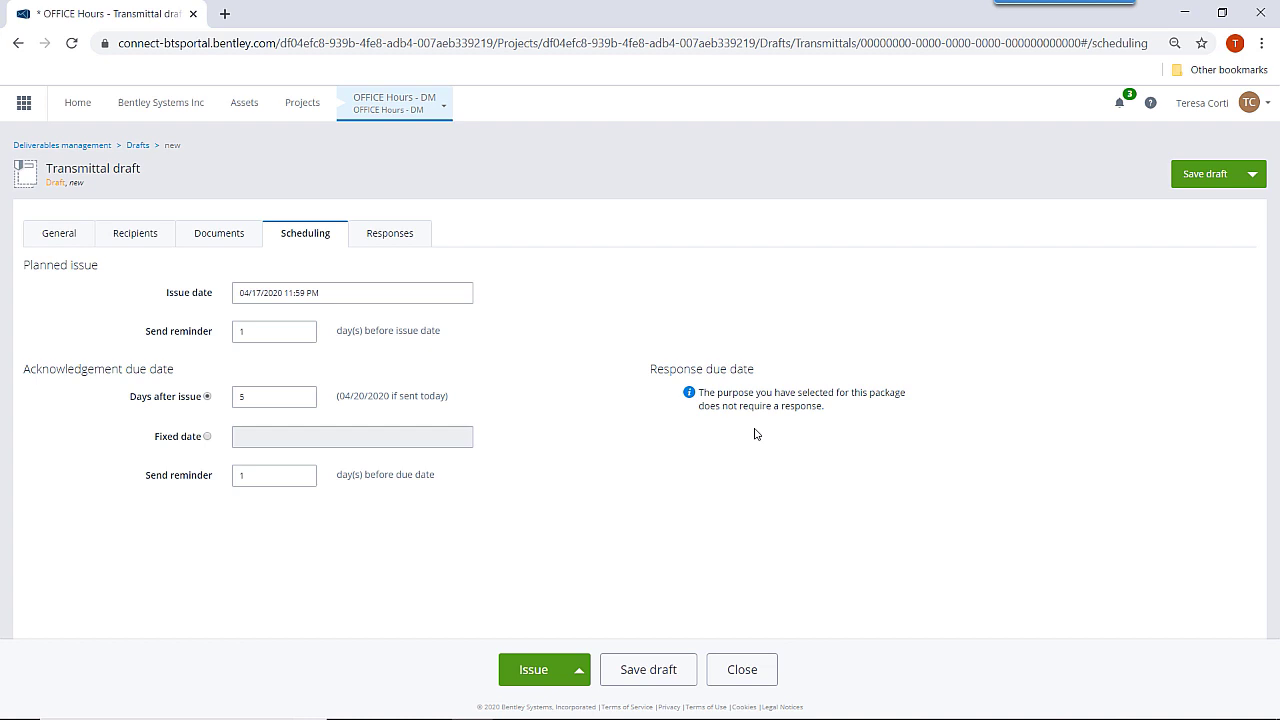
Set the transmittal purpose to For Review and require a response from the recipient.
{"action": "left_click", "coordinate": [76, 242]}
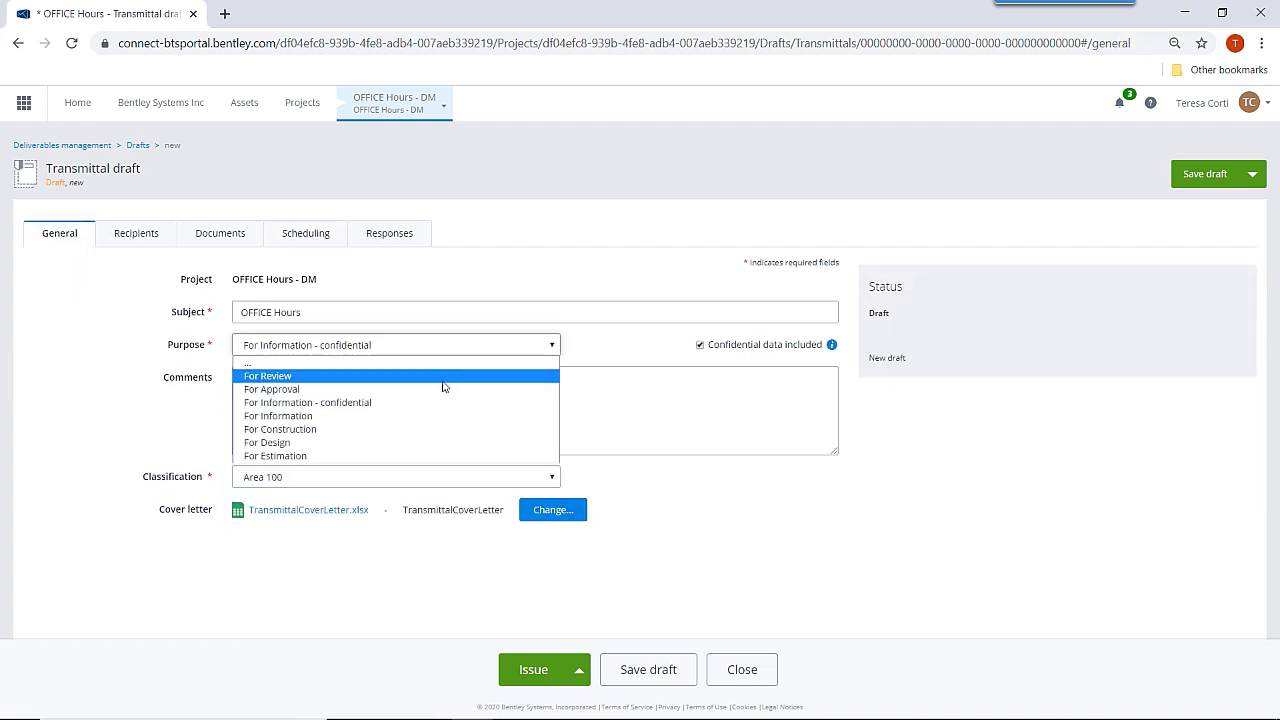
{"action": "left_click", "coordinate": [444, 377]}
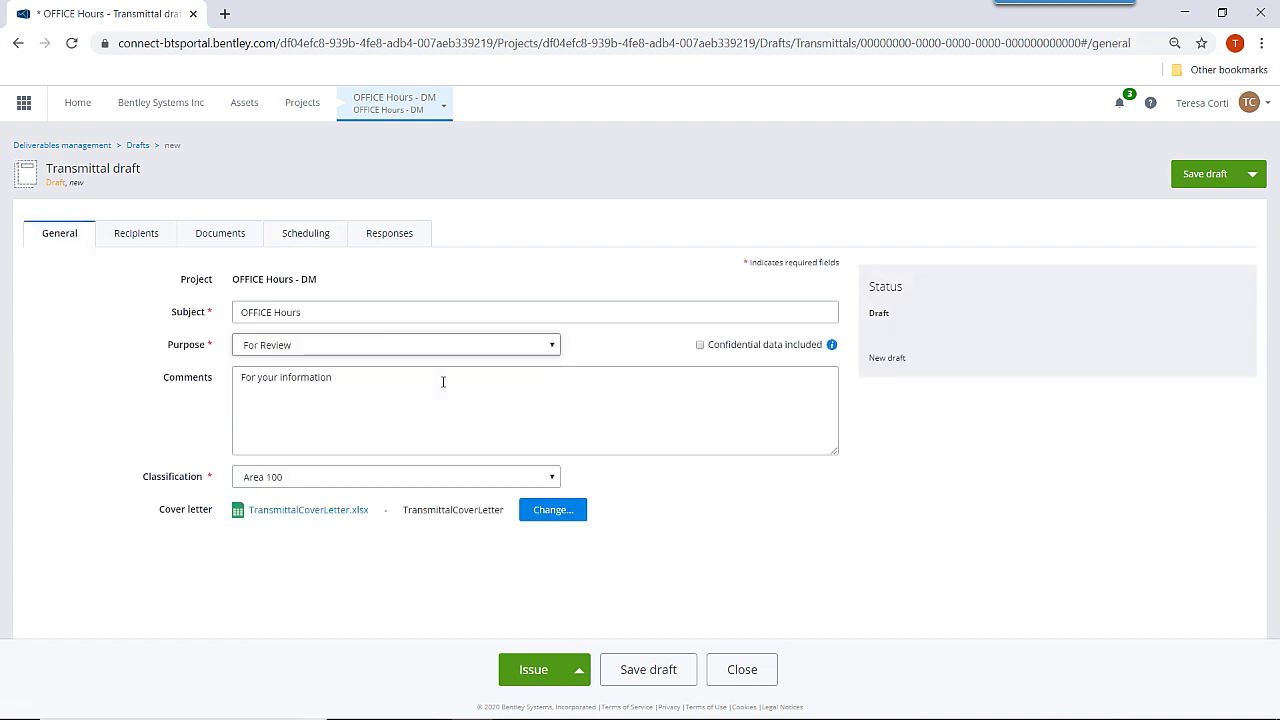
{"action": "left_click", "coordinate": [141, 241]}
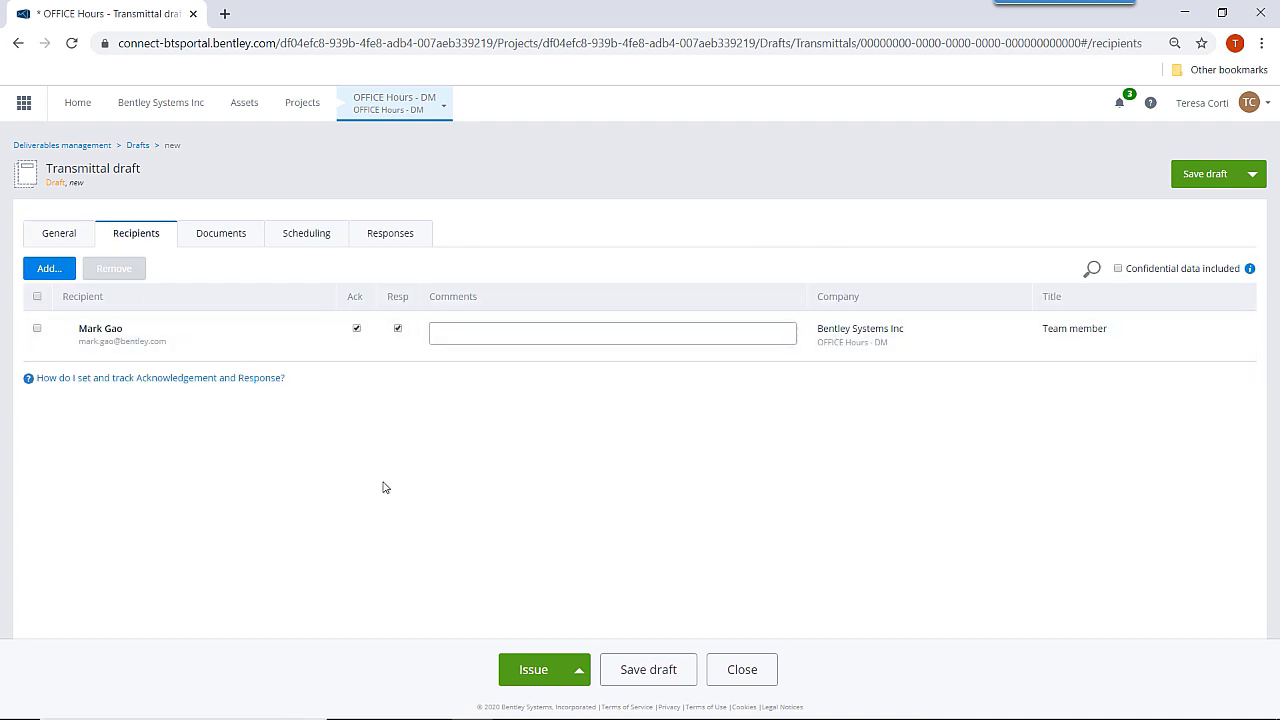
{"action": "left_click", "coordinate": [397, 328]}
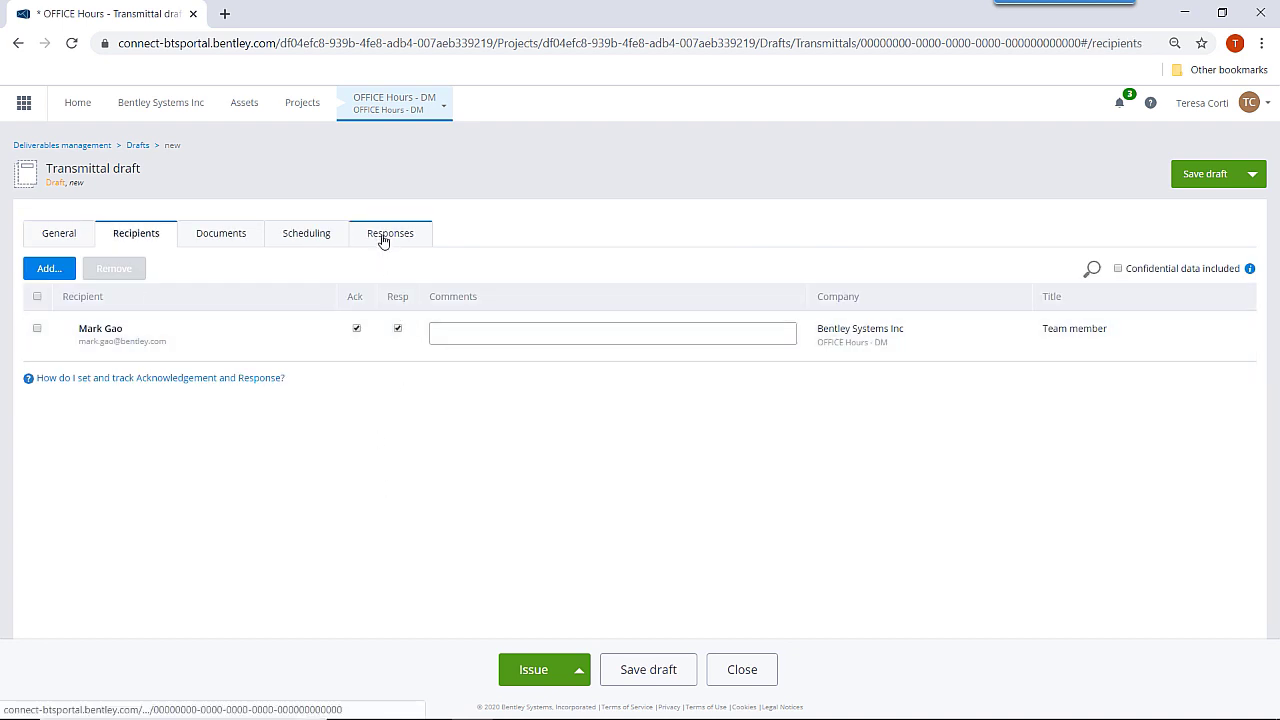
Set the response due 10 days after issue on the Scheduling tab.
{"action": "left_click", "coordinate": [383, 241]}
{"action": "left_click", "coordinate": [311, 240]}
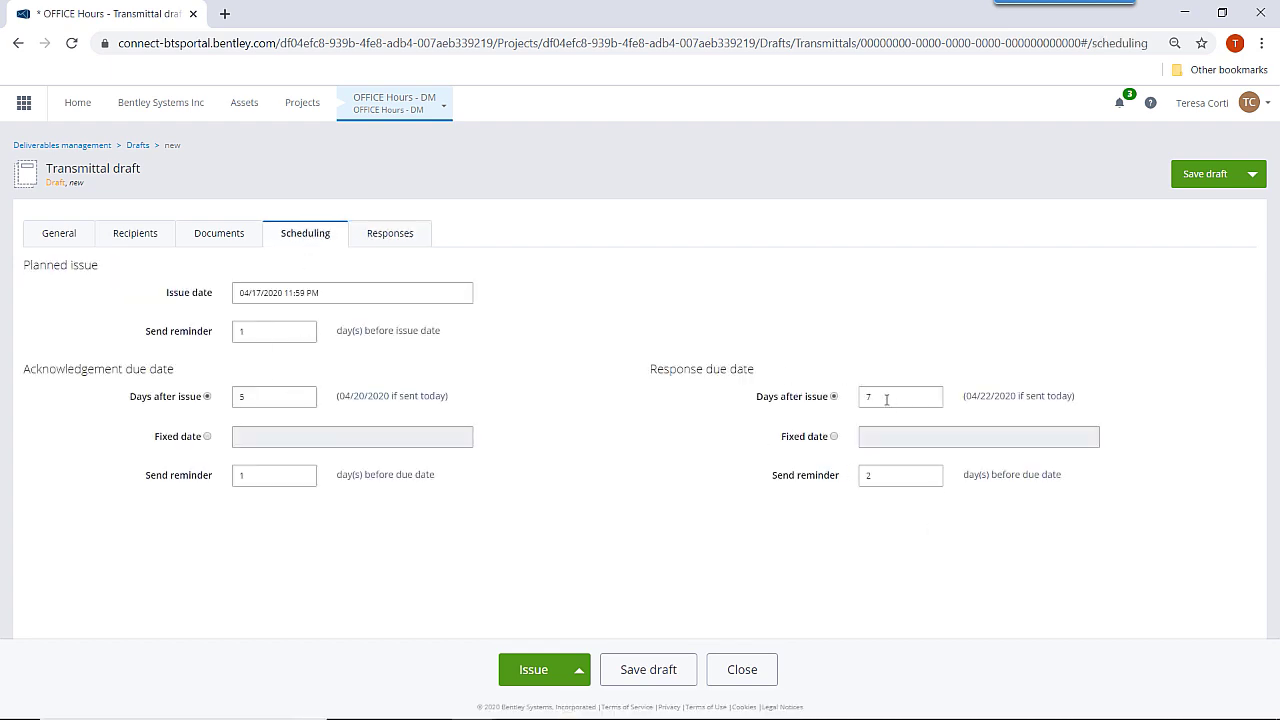
{"action": "left_click", "coordinate": [886, 399]}
{"action": "left_click_drag", "start_coordinate": [880, 397], "coordinate": [821, 413]}
{"action": "type", "text": "10"}
{"action": "left_click", "coordinate": [821, 413]}
{"action": "left_click", "coordinate": [579, 670]}
Choose Send for review & issue, check the generated cover letter PDF, then confirm issuing.
{"action": "left_click", "coordinate": [533, 669]}
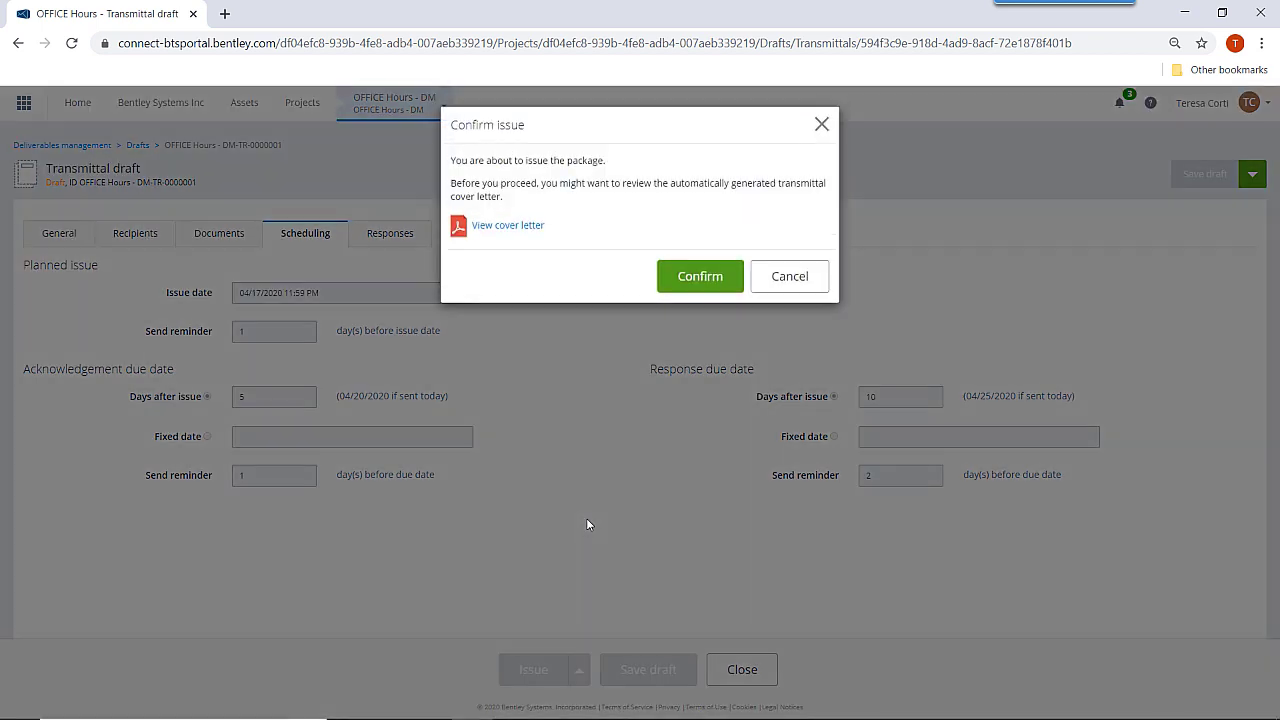
{"action": "left_click", "coordinate": [503, 228]}
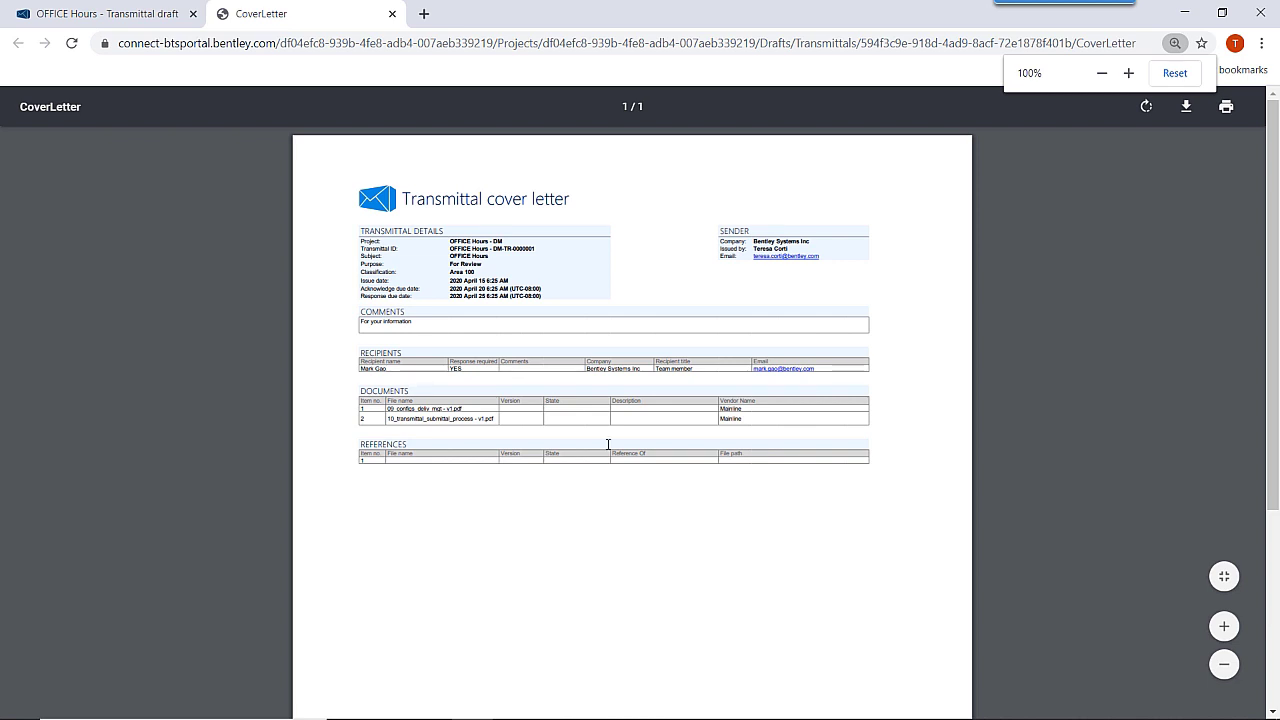
{"action": "scroll", "coordinate": [616, 253], "scroll_direction": "up", "scroll_amount": 2}
{"action": "scroll", "coordinate": [616, 253], "scroll_direction": "up", "scroll_amount": 1}
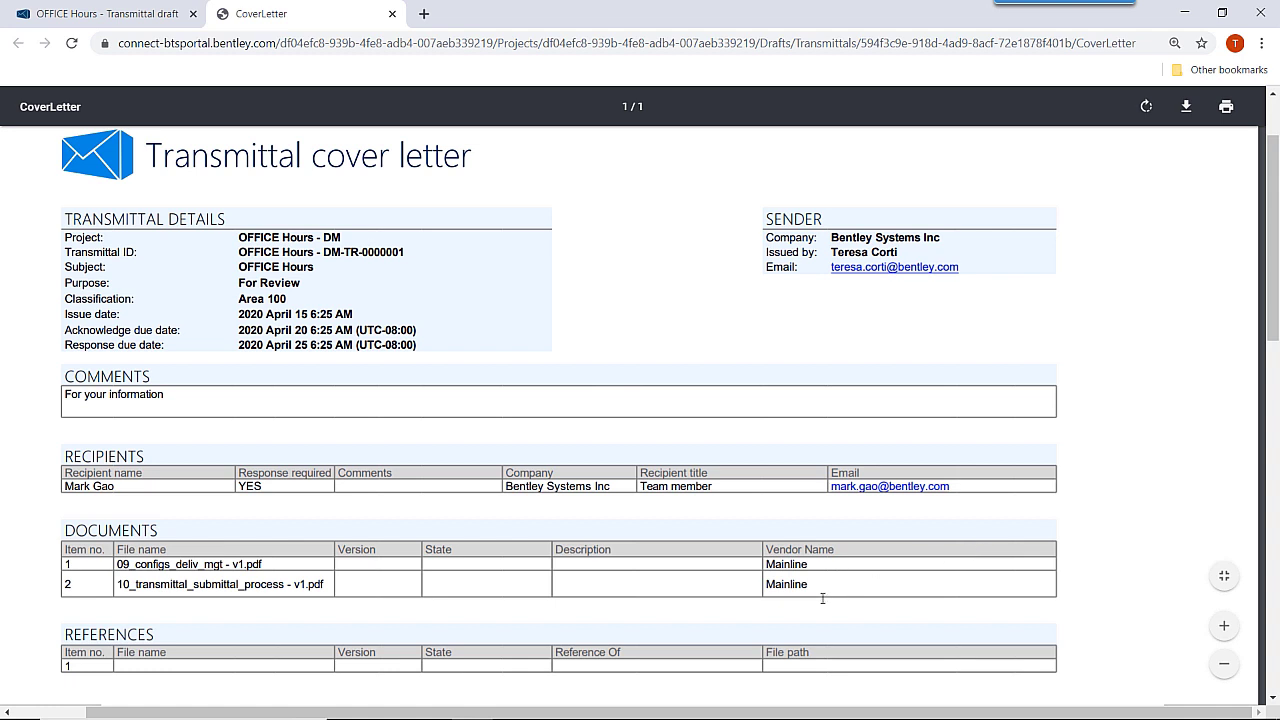
{"action": "left_click", "coordinate": [392, 13]}
{"action": "left_click", "coordinate": [698, 276]}
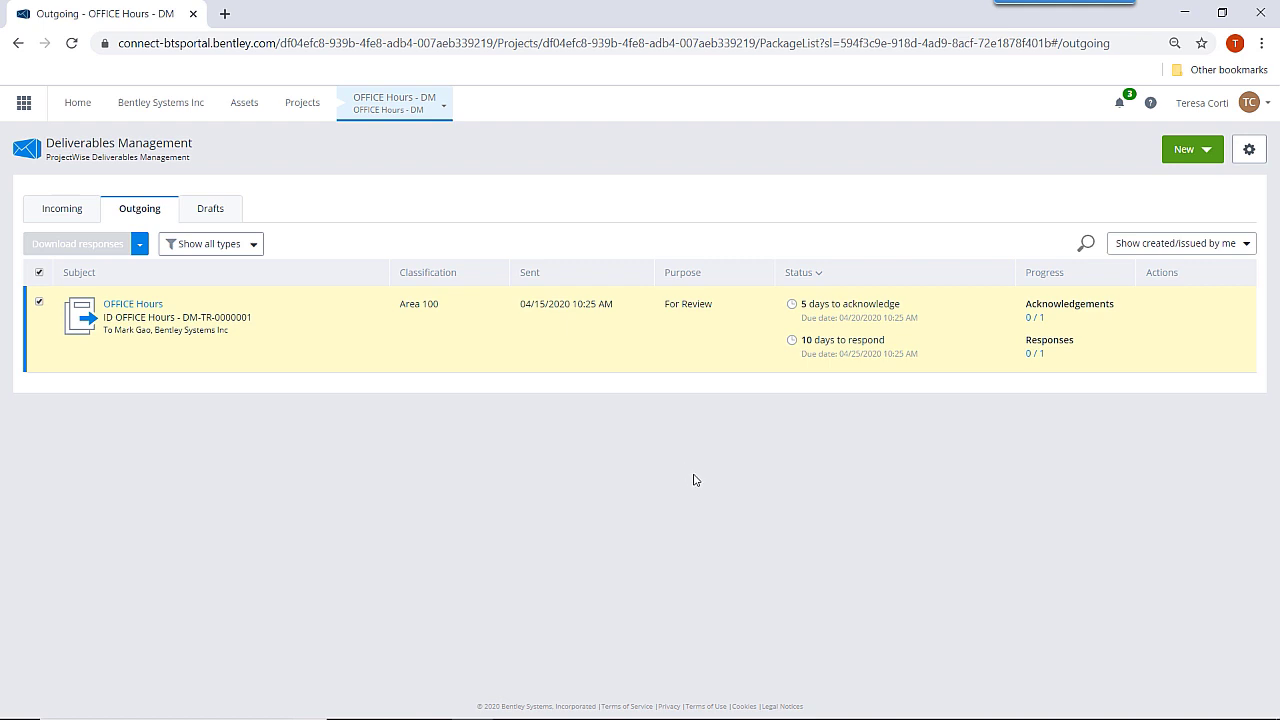
Return to the OFFICE Hours - DM project overview via the breadcrumb.
{"action": "left_click", "coordinate": [378, 102]}
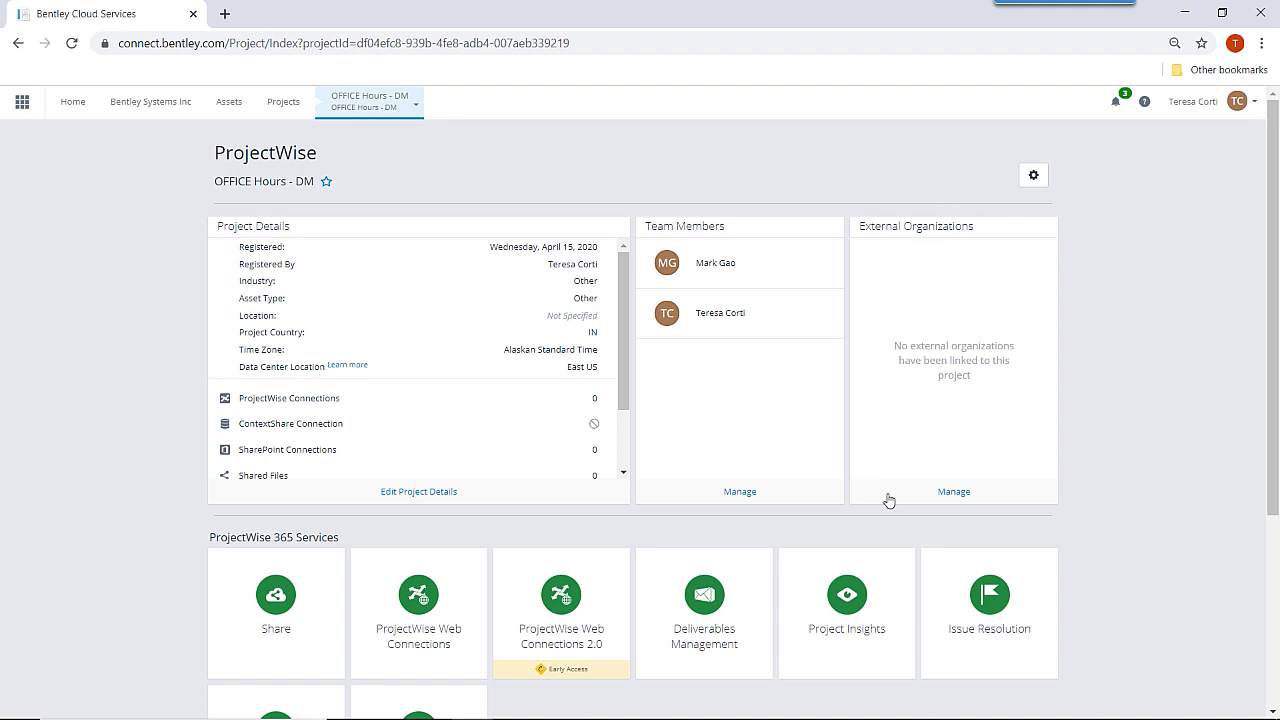
Invite an organization with the contact's e-mail and message 'Please, join us in collaborating with Deliverables Management'.
{"action": "left_click", "coordinate": [956, 493]}
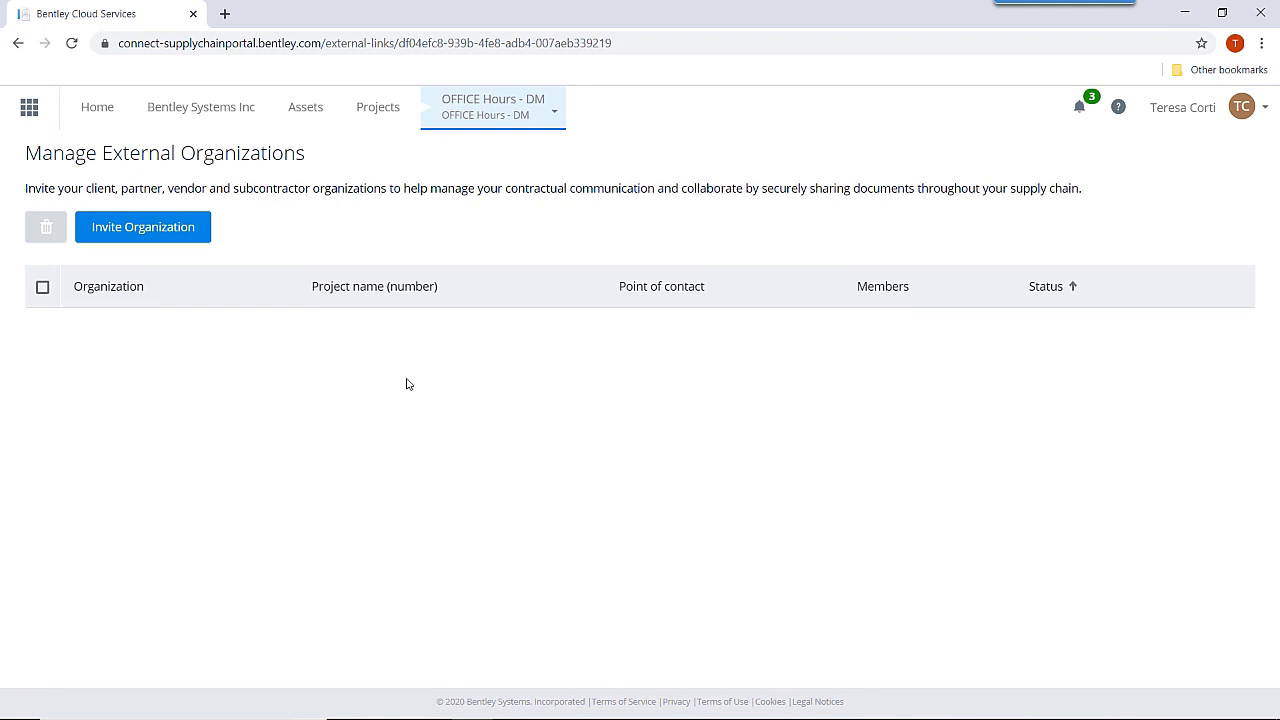
{"action": "left_click", "coordinate": [127, 235]}
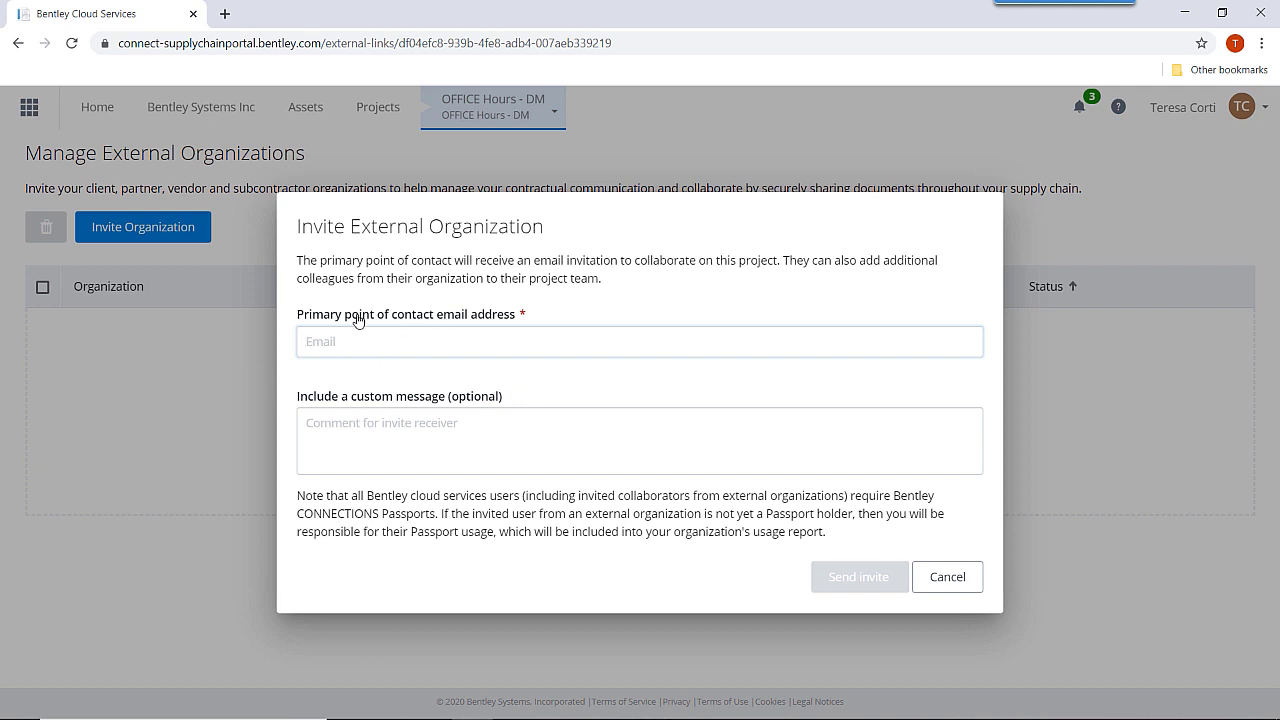
{"action": "left_click", "coordinate": [333, 342]}
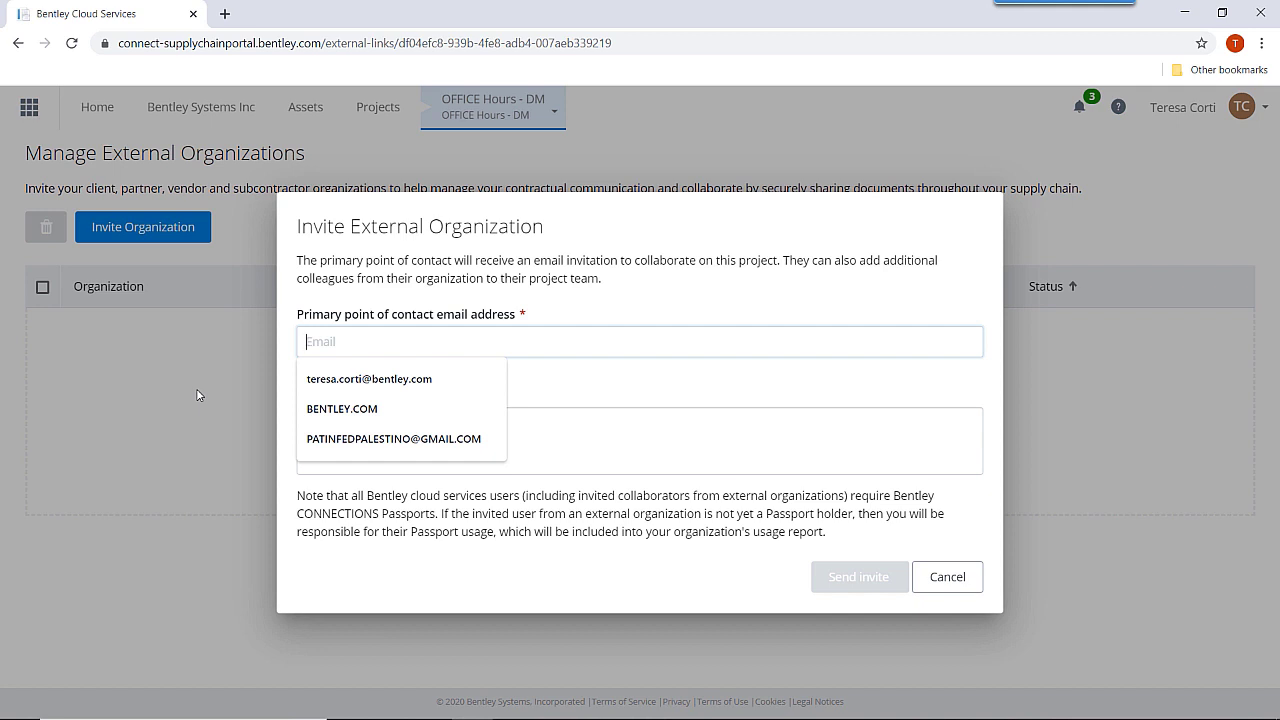
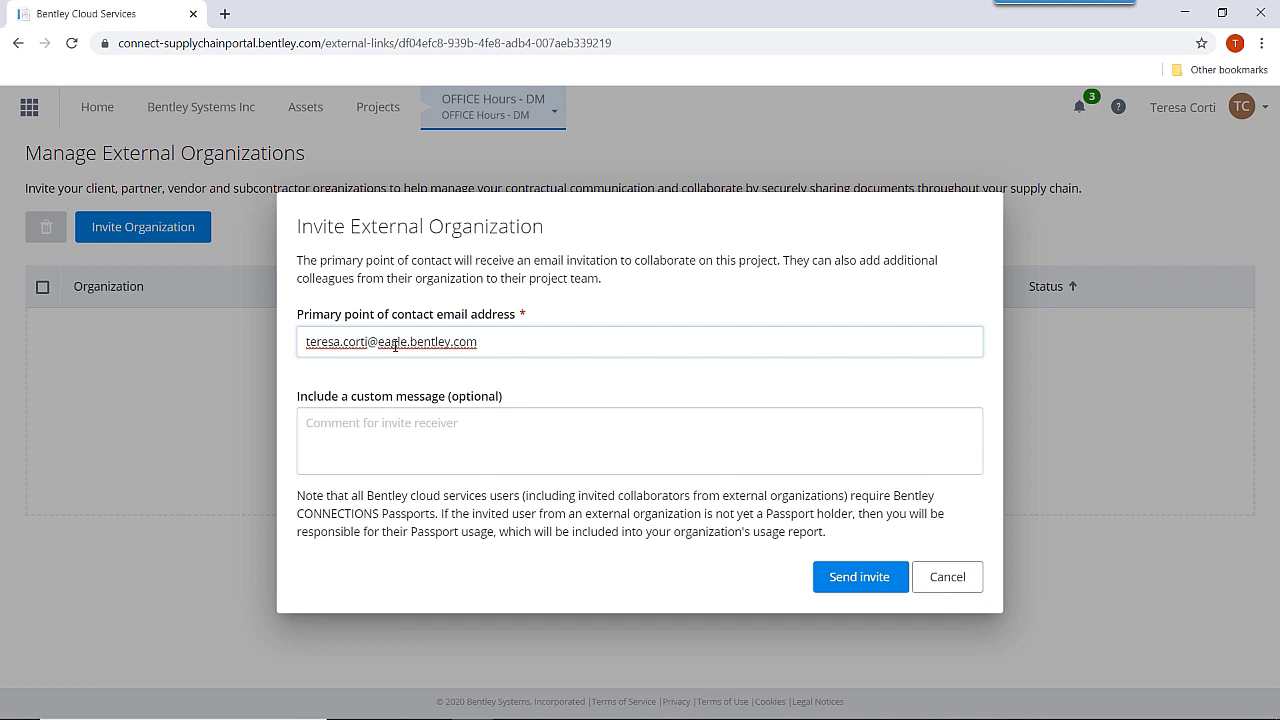
{"action": "left_click", "coordinate": [350, 425]}
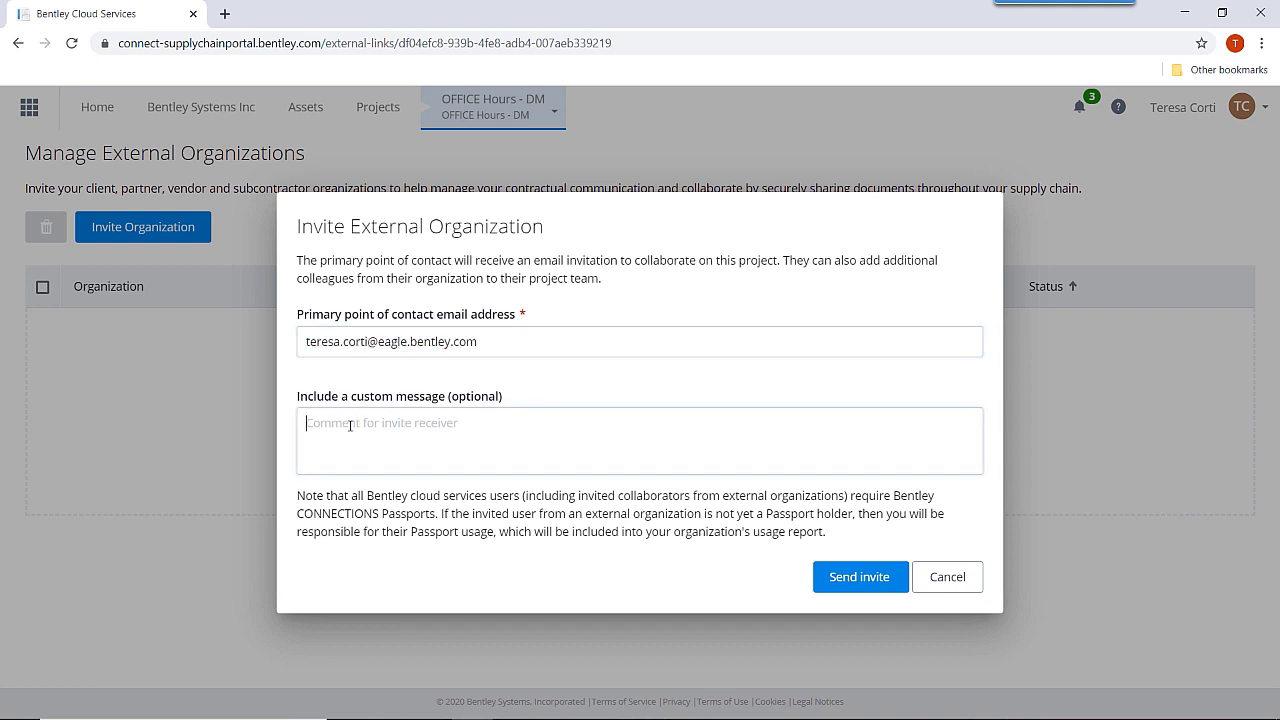
{"action": "type", "text": "Please"}
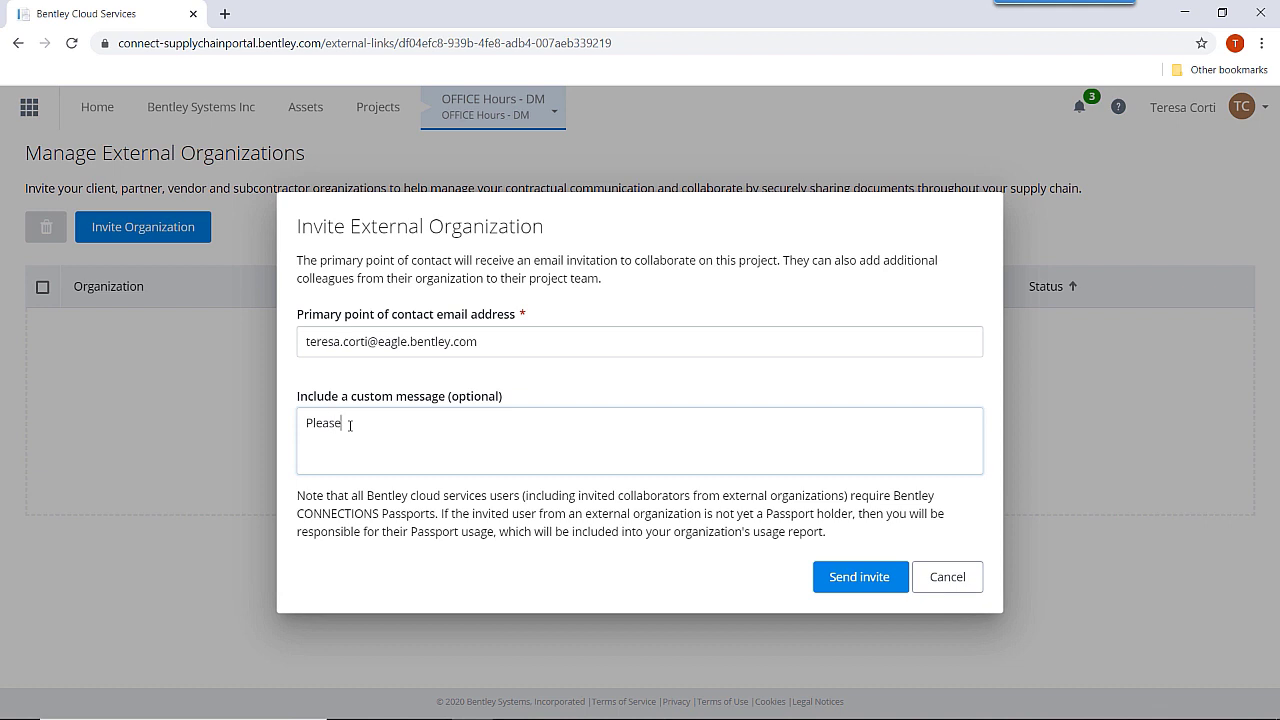
{"action": "type", "text": ", join us in collaborating with Deliv"}
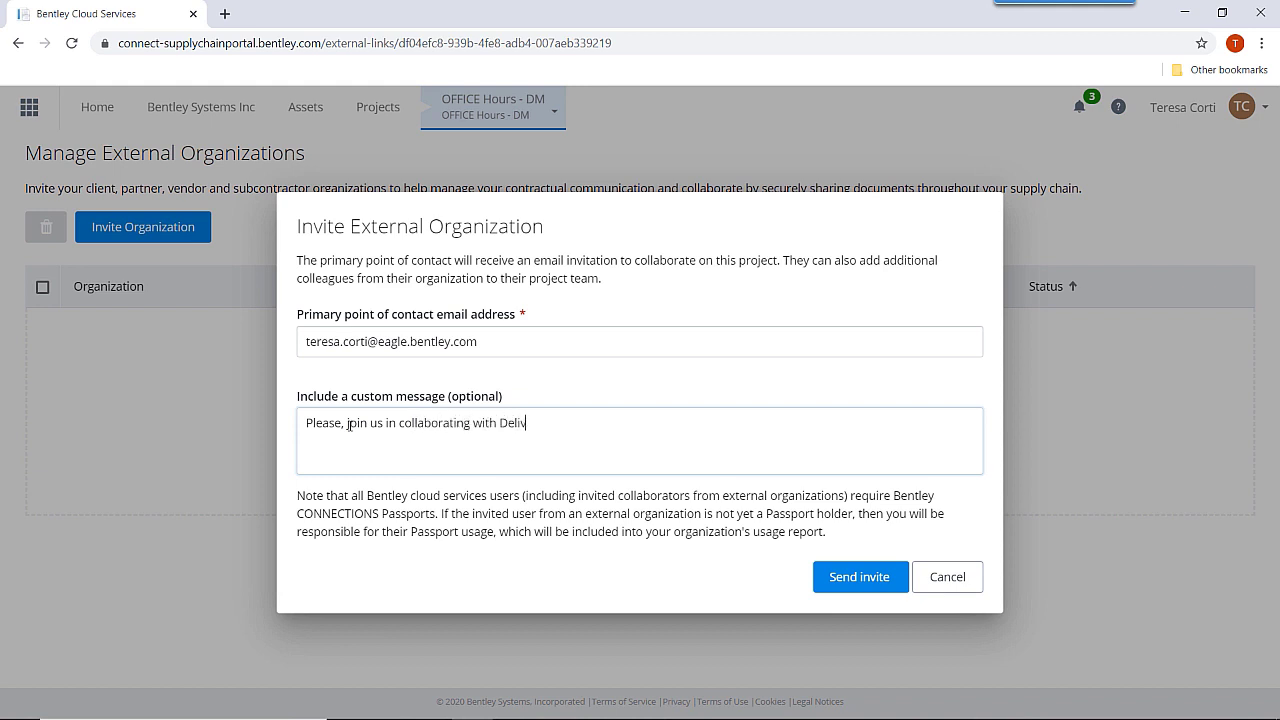
{"action": "type", "text": "erables Management"}
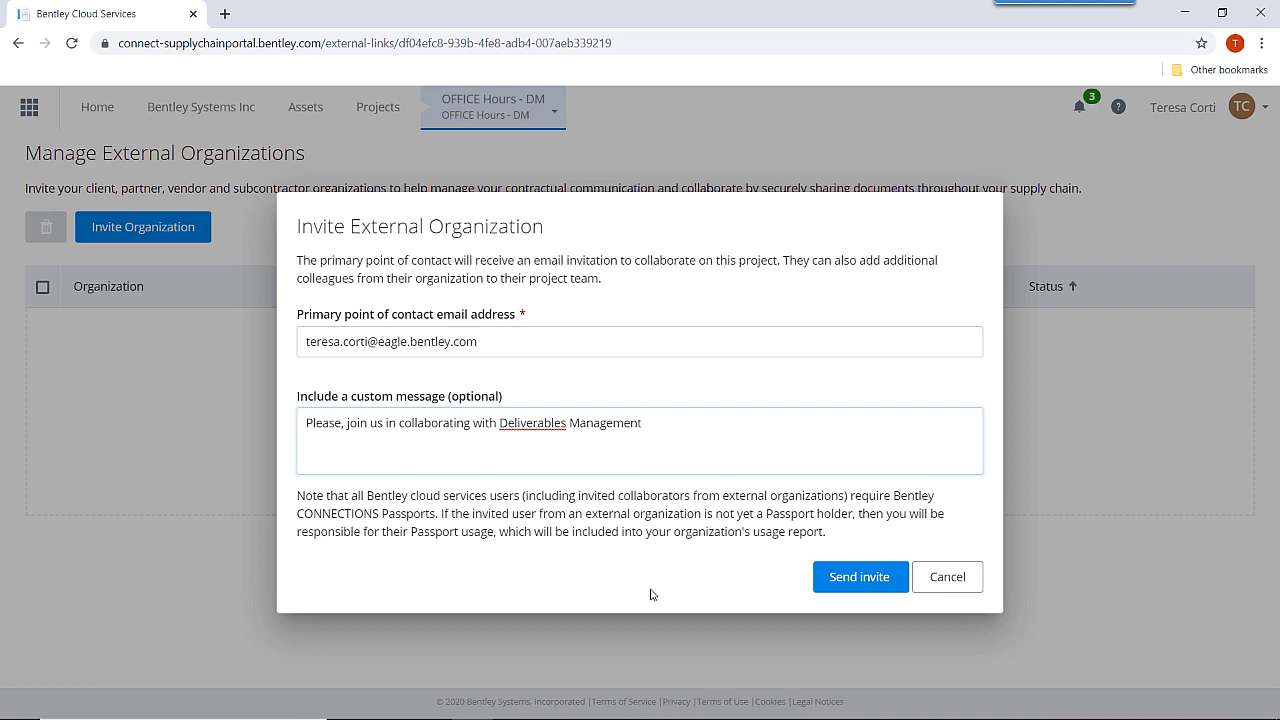
Send the organization invitation and bring the Outlook inbox window onto the screen.
{"action": "left_click", "coordinate": [855, 580]}
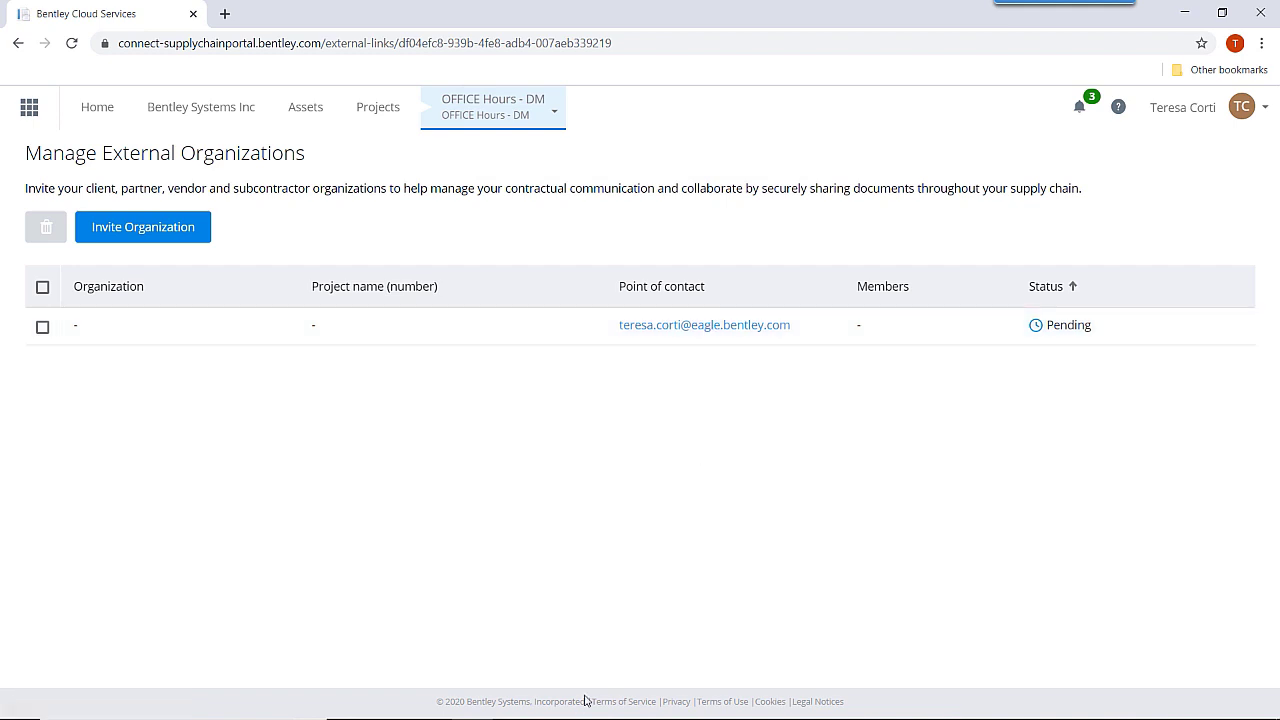
{"action": "mouse_move", "coordinate": [587, 716]}
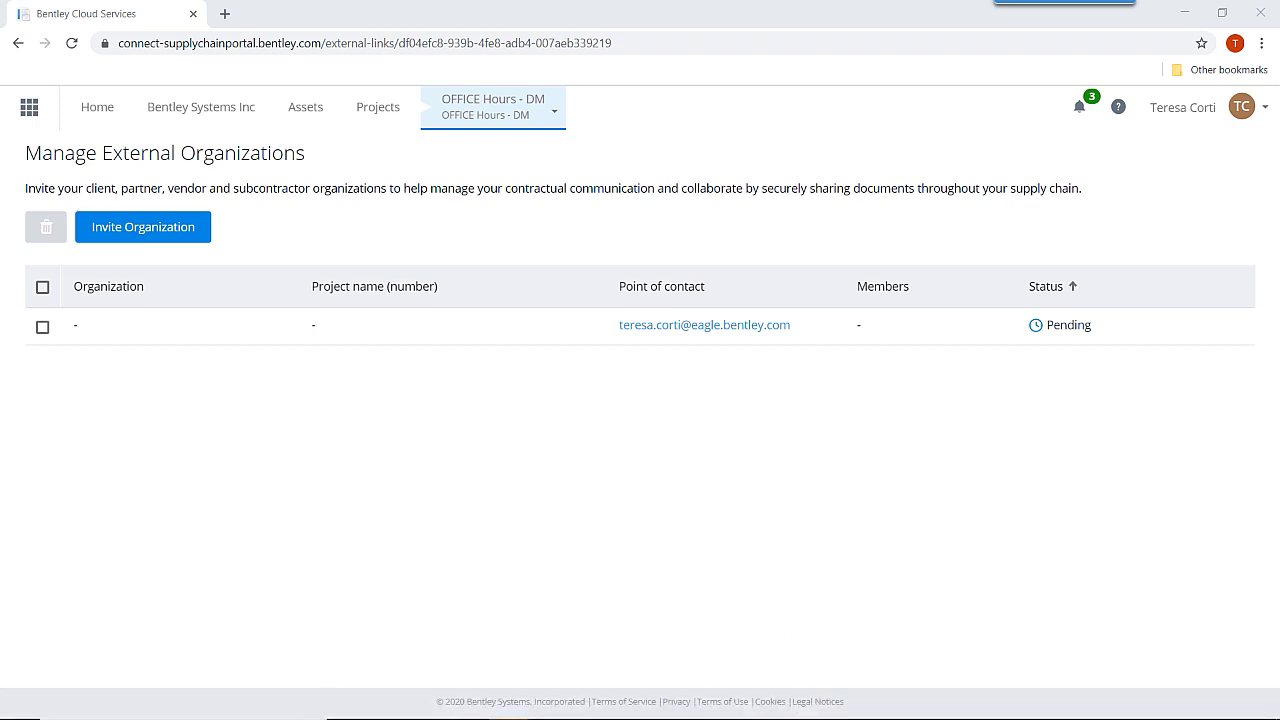
{"action": "left_click_drag", "start_coordinate": [914, 137], "coordinate": [548, 82]}
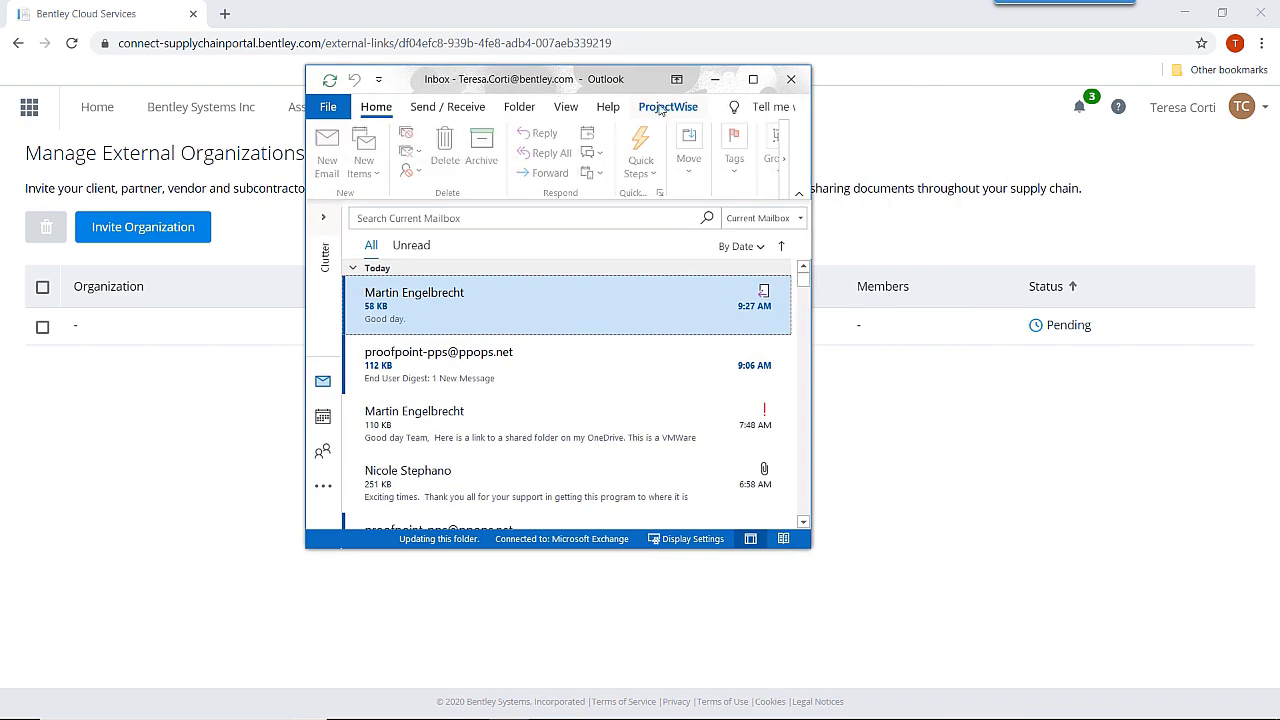
Open the 'wants to collaborate' invitation e-mail in maximized Outlook and copy its invitation link.
{"action": "left_click", "coordinate": [755, 79]}
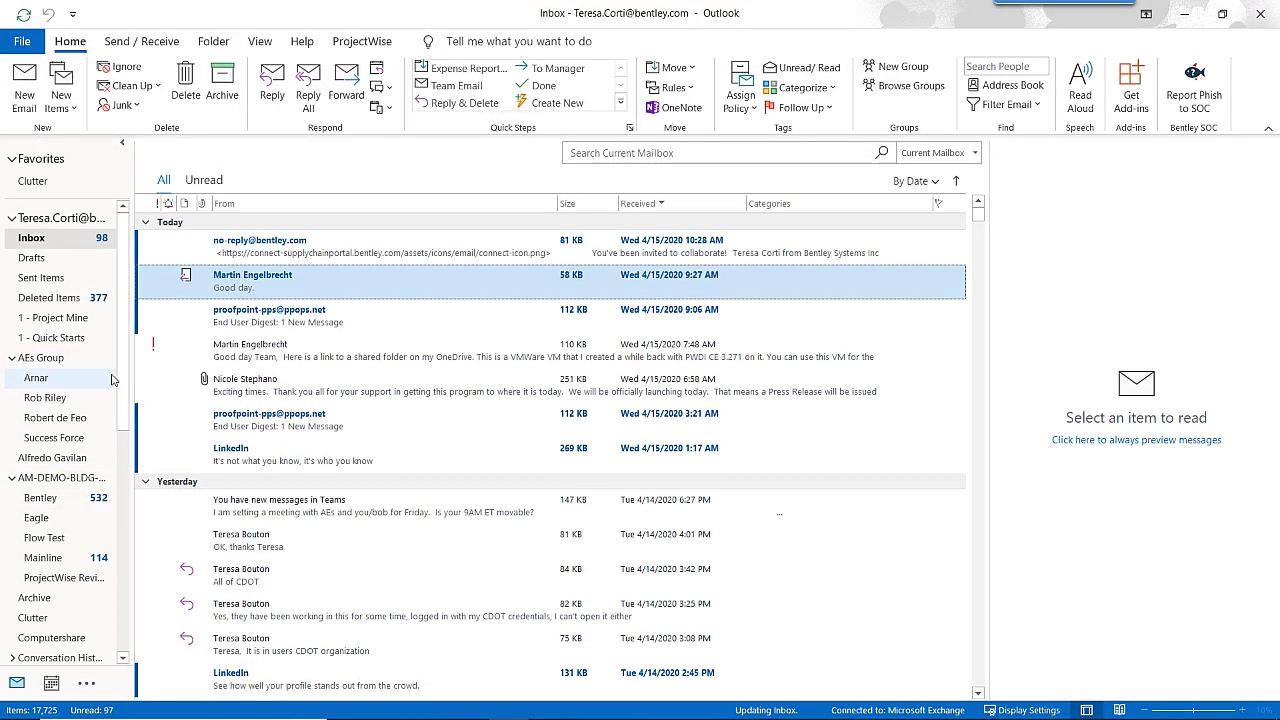
{"action": "left_click", "coordinate": [256, 250]}
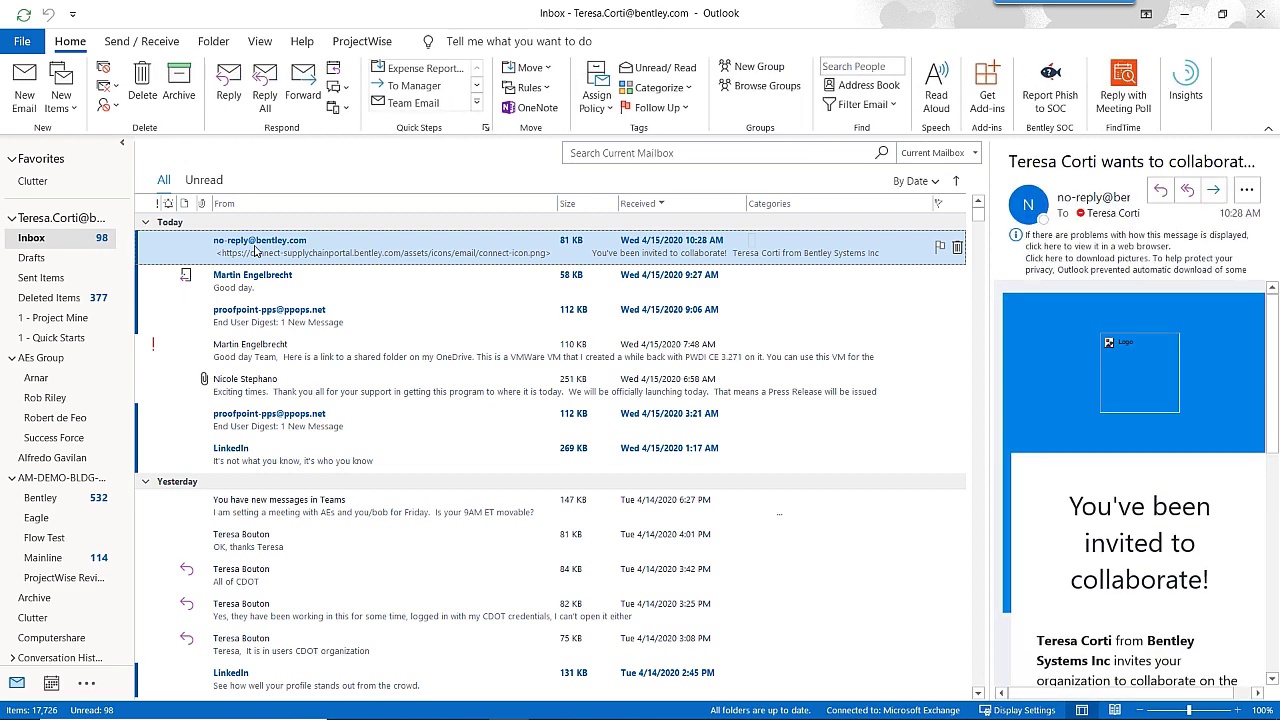
{"action": "double_click", "coordinate": [256, 250]}
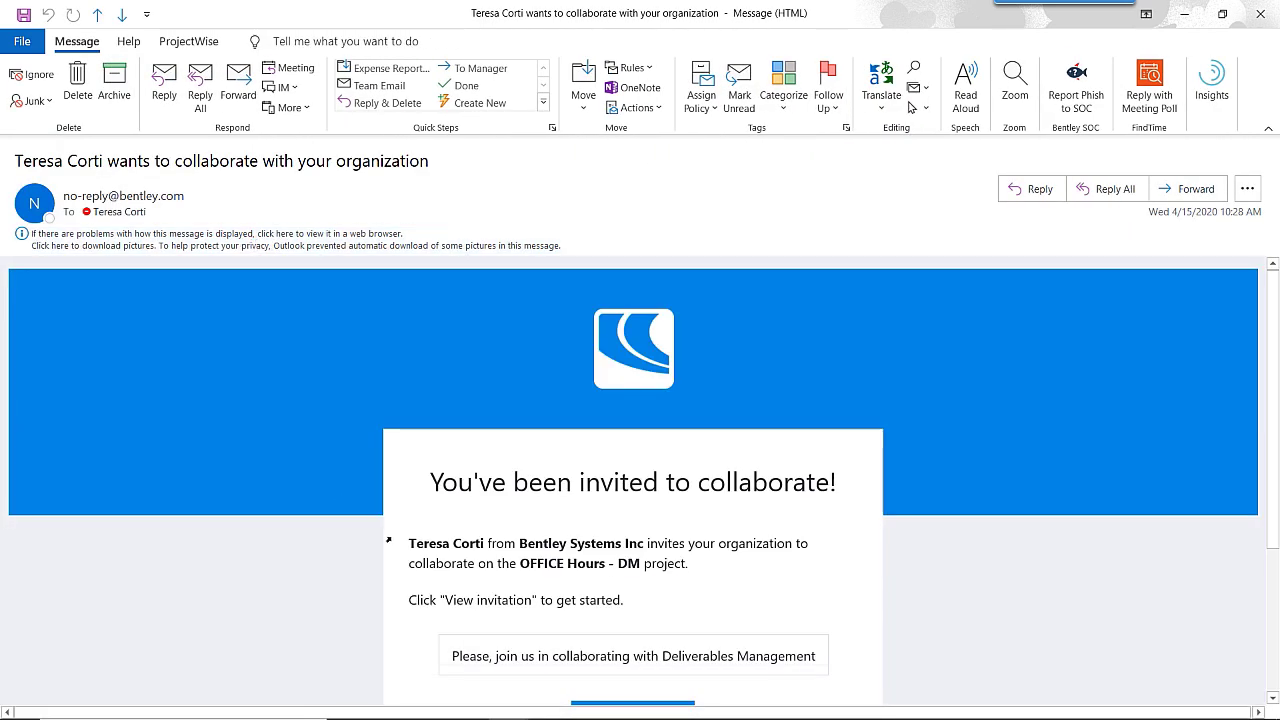
{"action": "scroll", "coordinate": [388, 538], "scroll_direction": "down", "scroll_amount": 1}
{"action": "scroll", "coordinate": [388, 538], "scroll_direction": "down", "scroll_amount": 1}
{"action": "scroll", "coordinate": [351, 535], "scroll_direction": "down", "scroll_amount": 1}
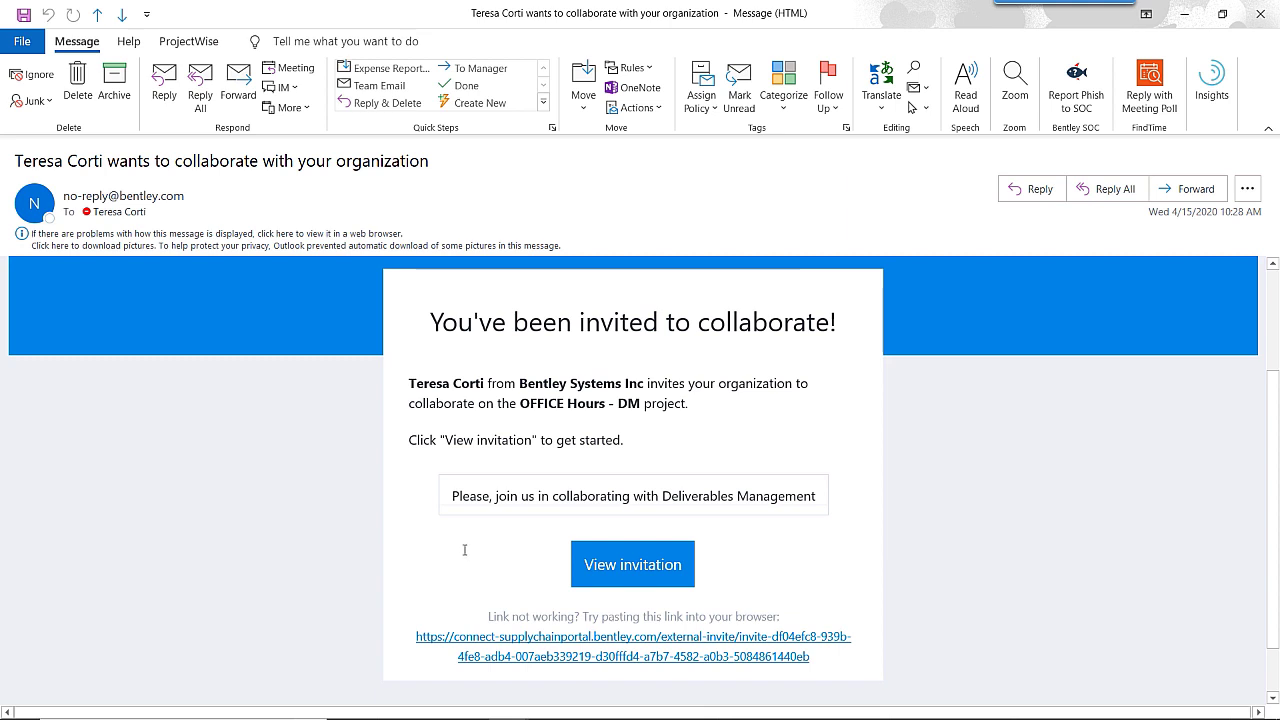
{"action": "right_click", "coordinate": [627, 569]}
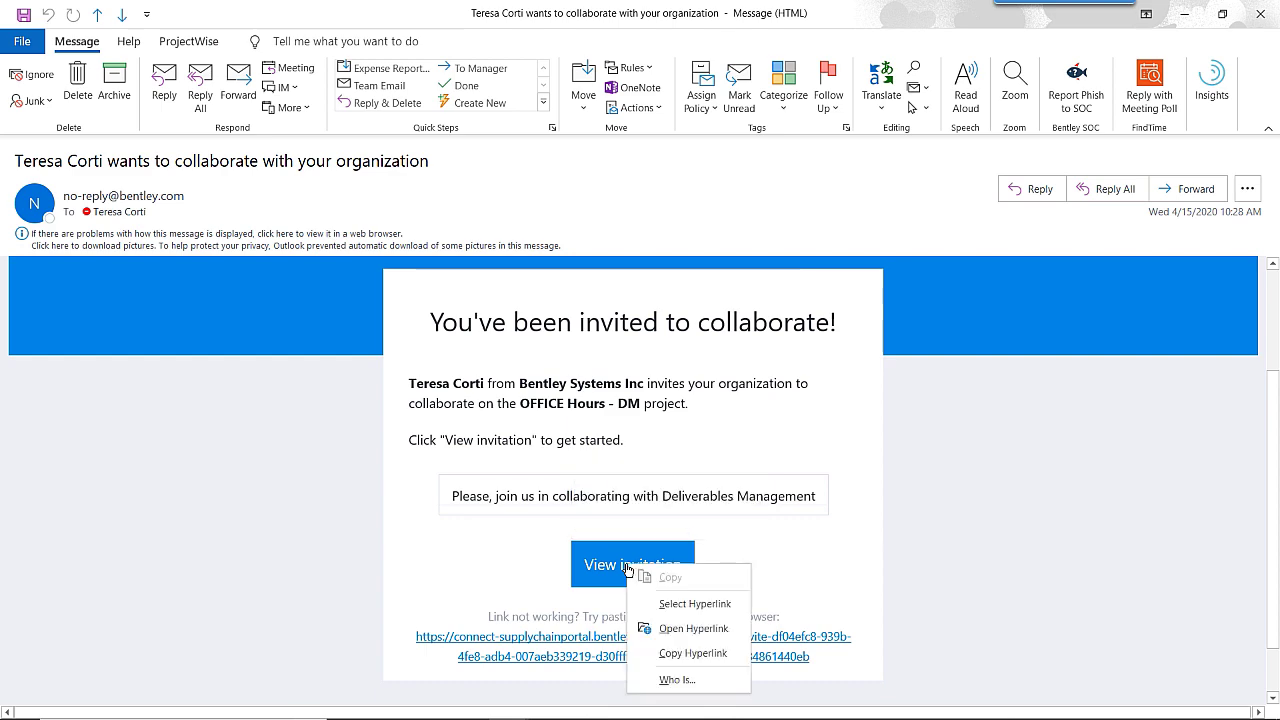
{"action": "left_click", "coordinate": [697, 653]}
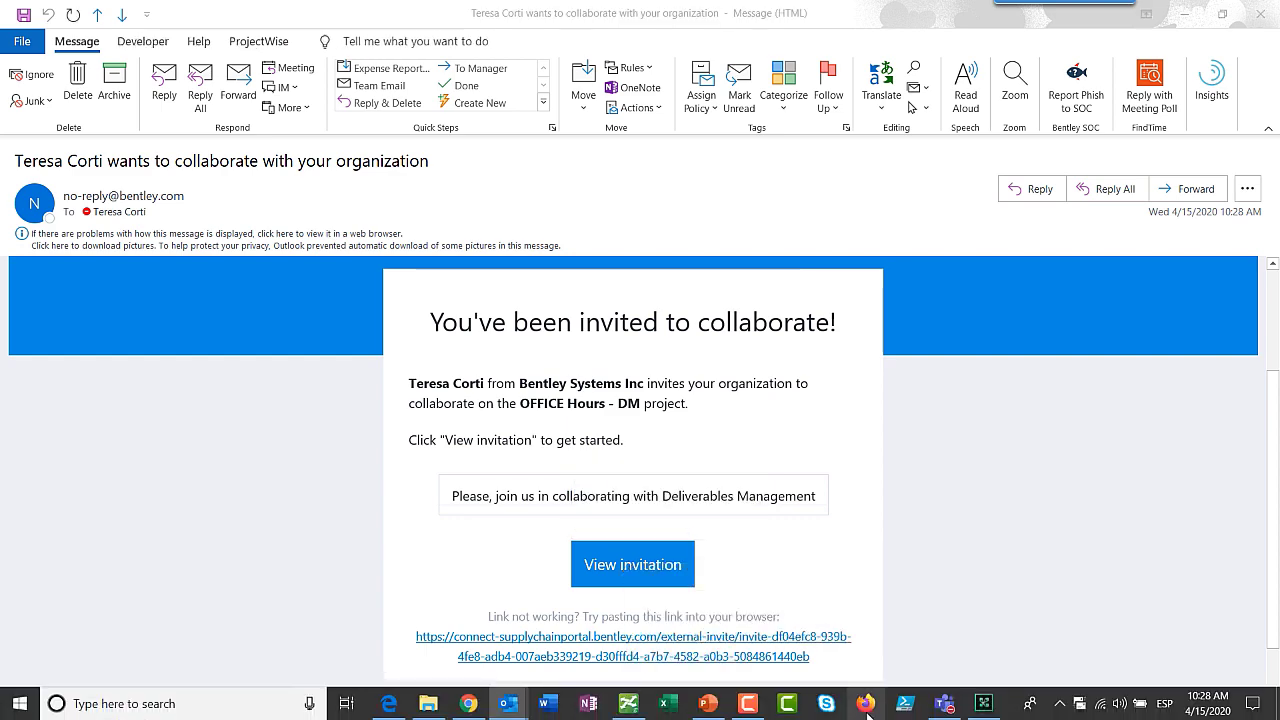
Paste & Go the invitation link in Firefox and sign in as the Eagle contact.
{"action": "left_click", "coordinate": [866, 705]}
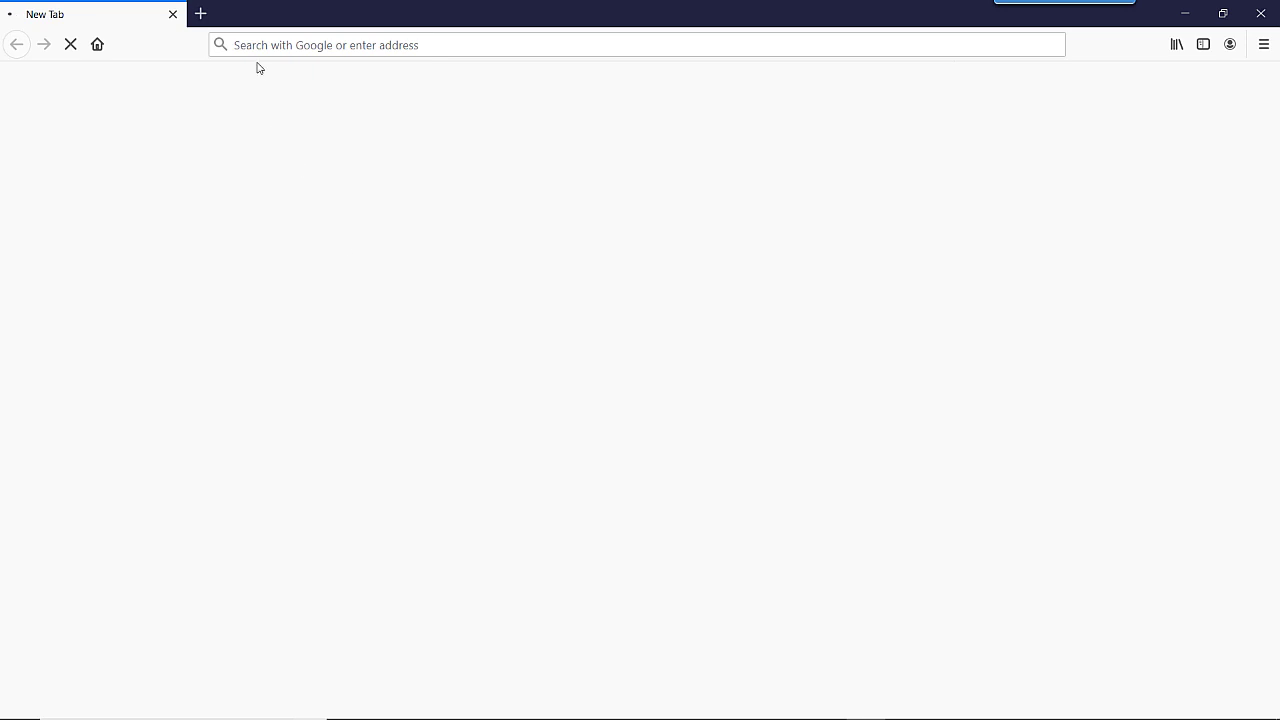
{"action": "left_click", "coordinate": [252, 45]}
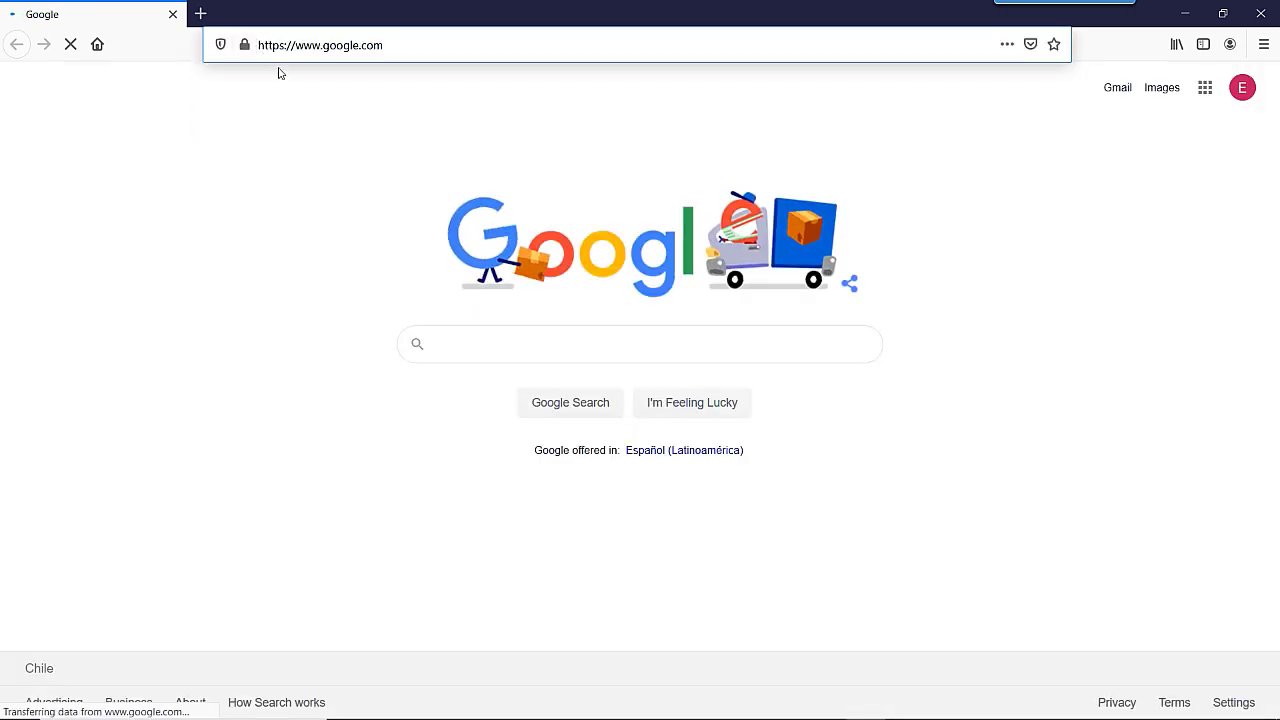
{"action": "left_click", "coordinate": [383, 45]}
{"action": "left_click_drag", "start_coordinate": [383, 45], "coordinate": [235, 55]}
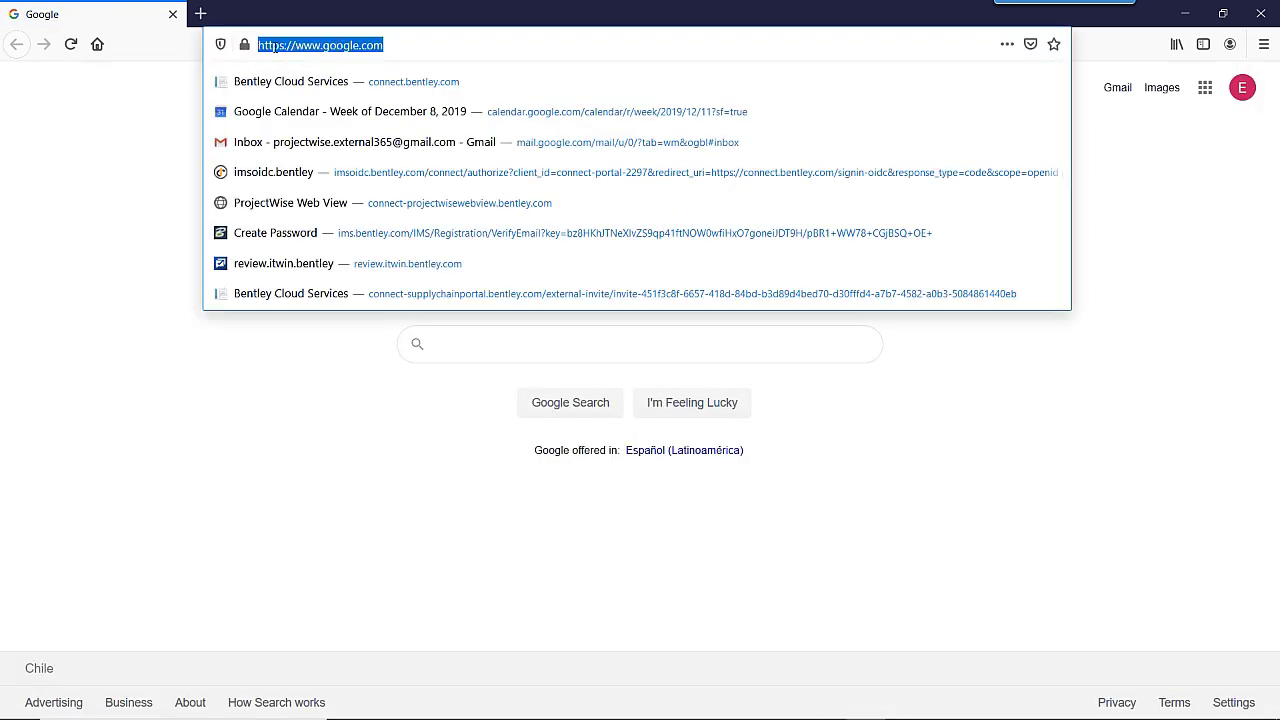
{"action": "right_click", "coordinate": [272, 46]}
{"action": "left_click", "coordinate": [306, 123]}
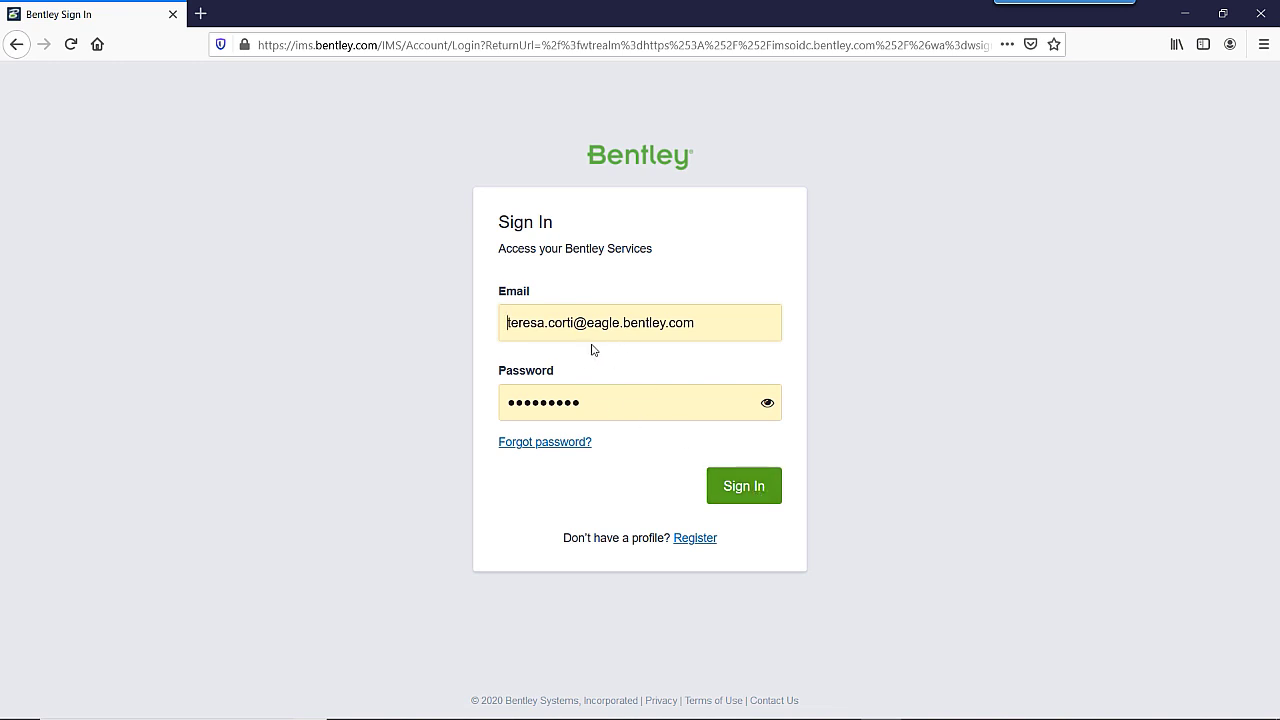
{"action": "left_click", "coordinate": [750, 494]}
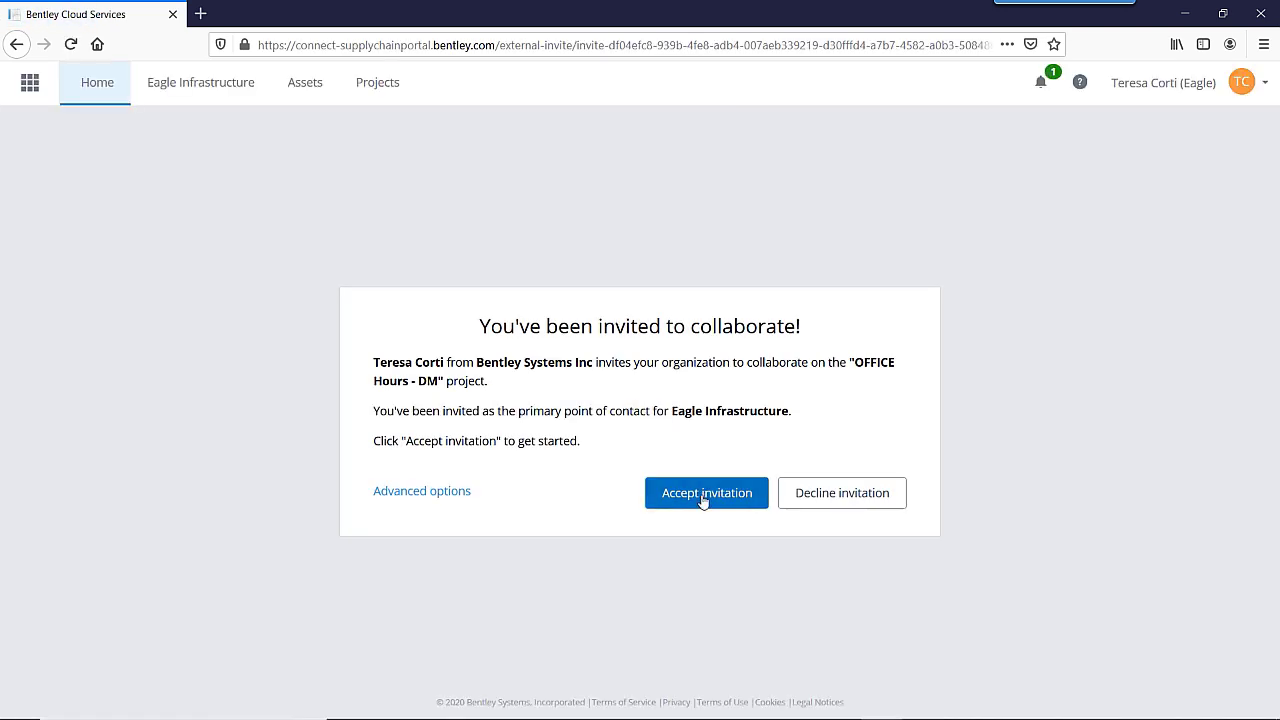
Accept the invitation, check the External Organizations list, then return to the project overview.
{"action": "left_click", "coordinate": [703, 501]}
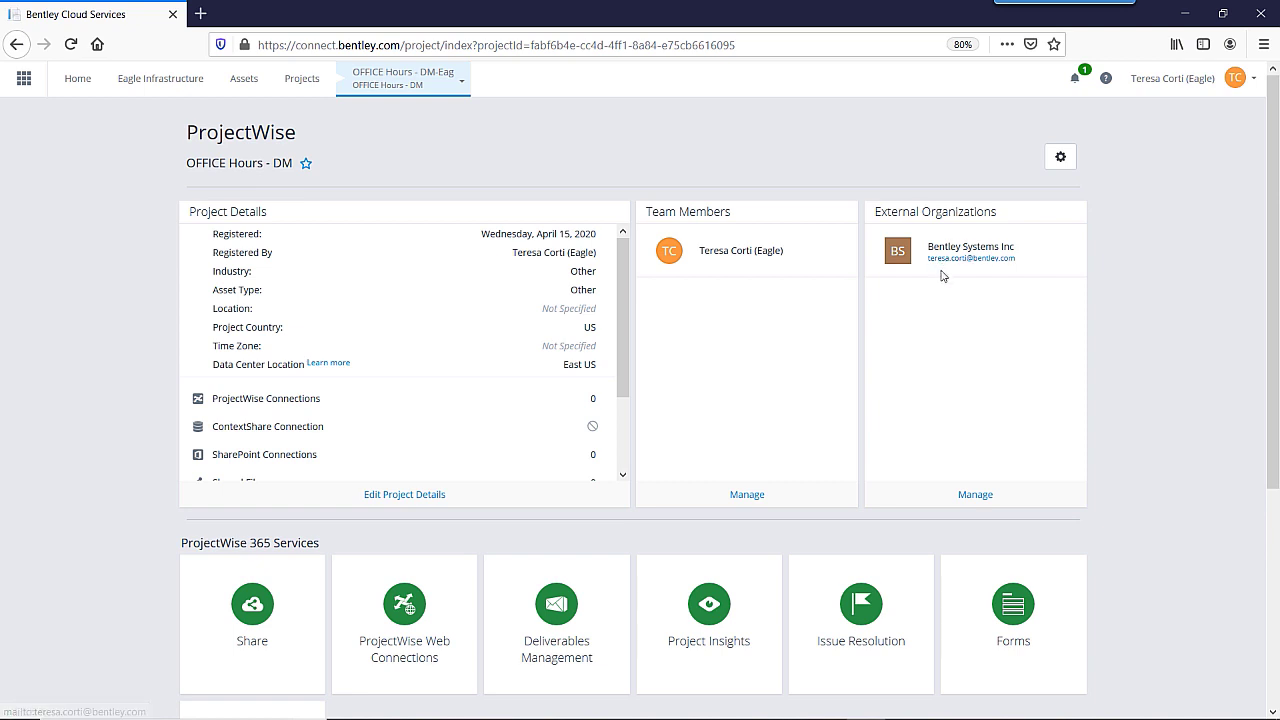
{"action": "left_click", "coordinate": [973, 494]}
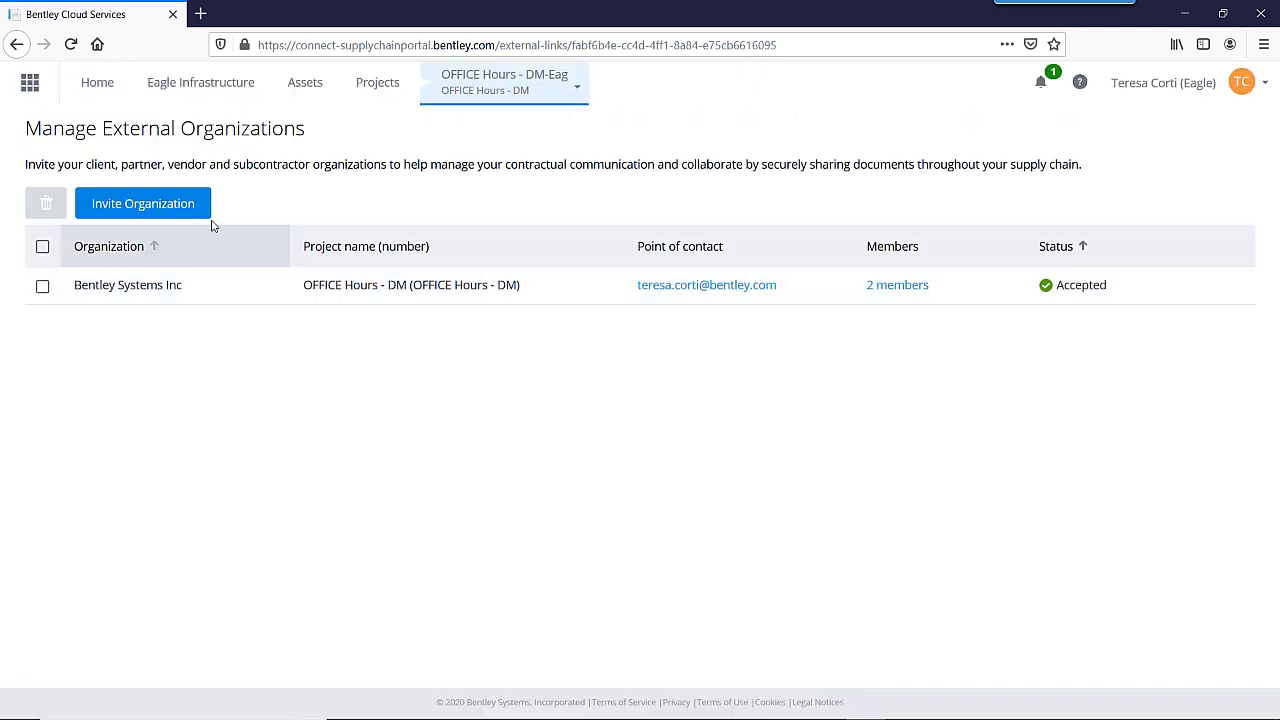
{"action": "left_click", "coordinate": [517, 86]}
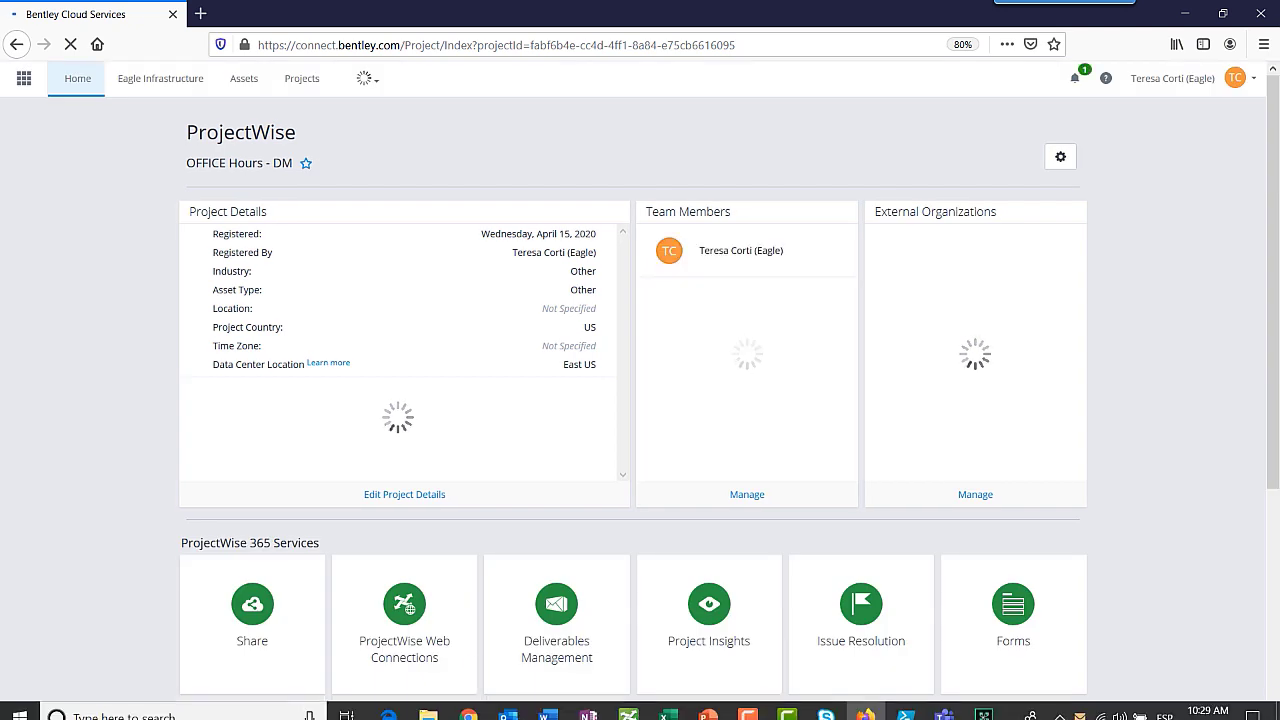
Reload OFFICE Hours - DM, check Eagle Infrastructure is Accepted, and open its Deliverables Management packages.
{"action": "left_click", "coordinate": [468, 706]}
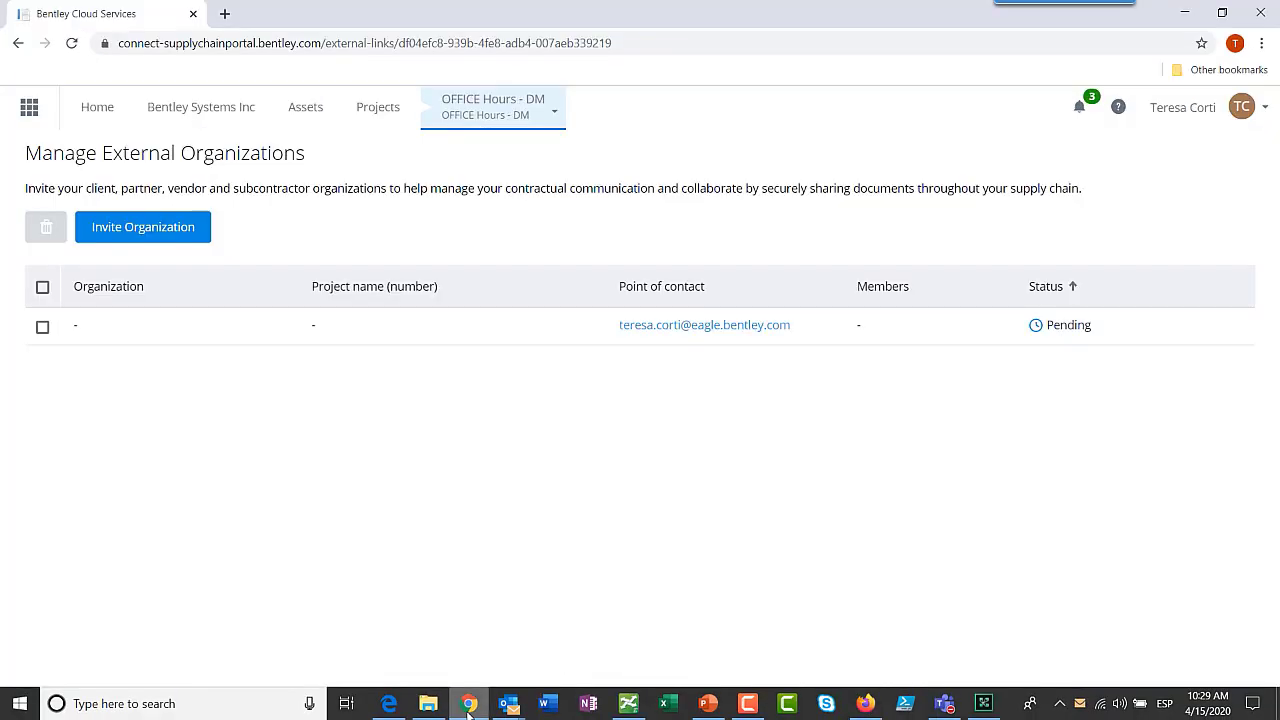
{"action": "left_click", "coordinate": [498, 116]}
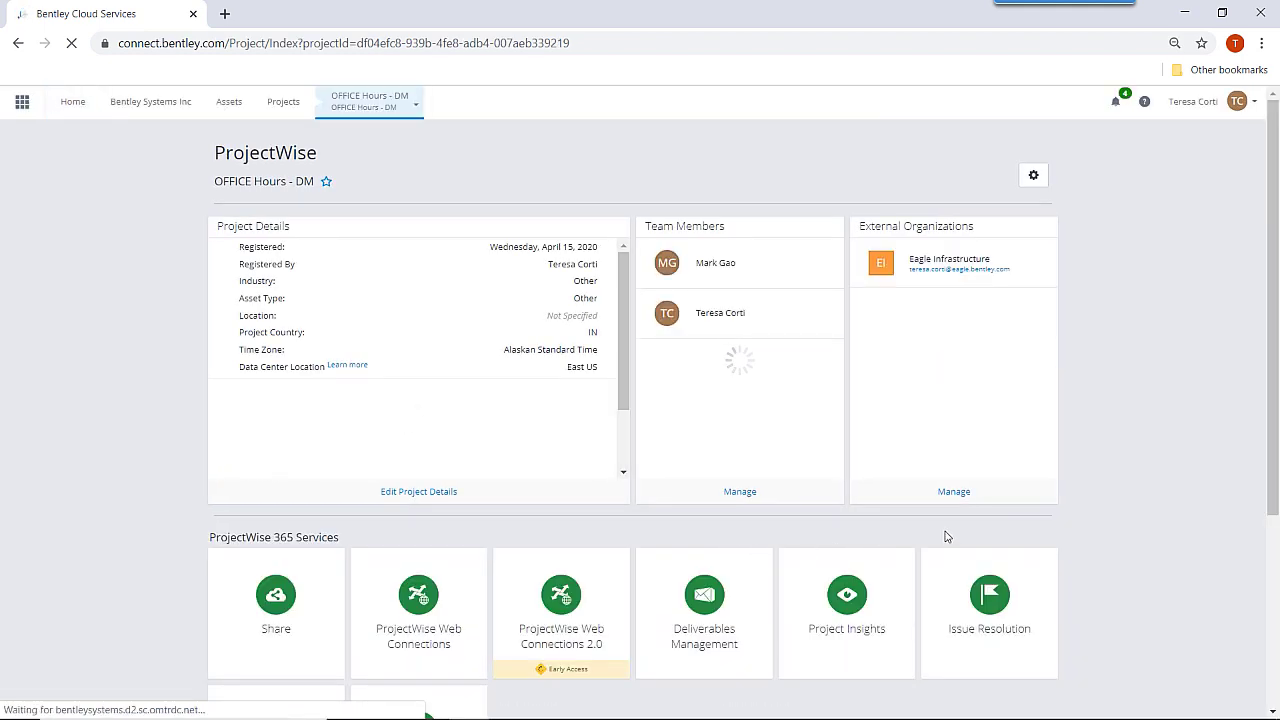
{"action": "left_click", "coordinate": [953, 491]}
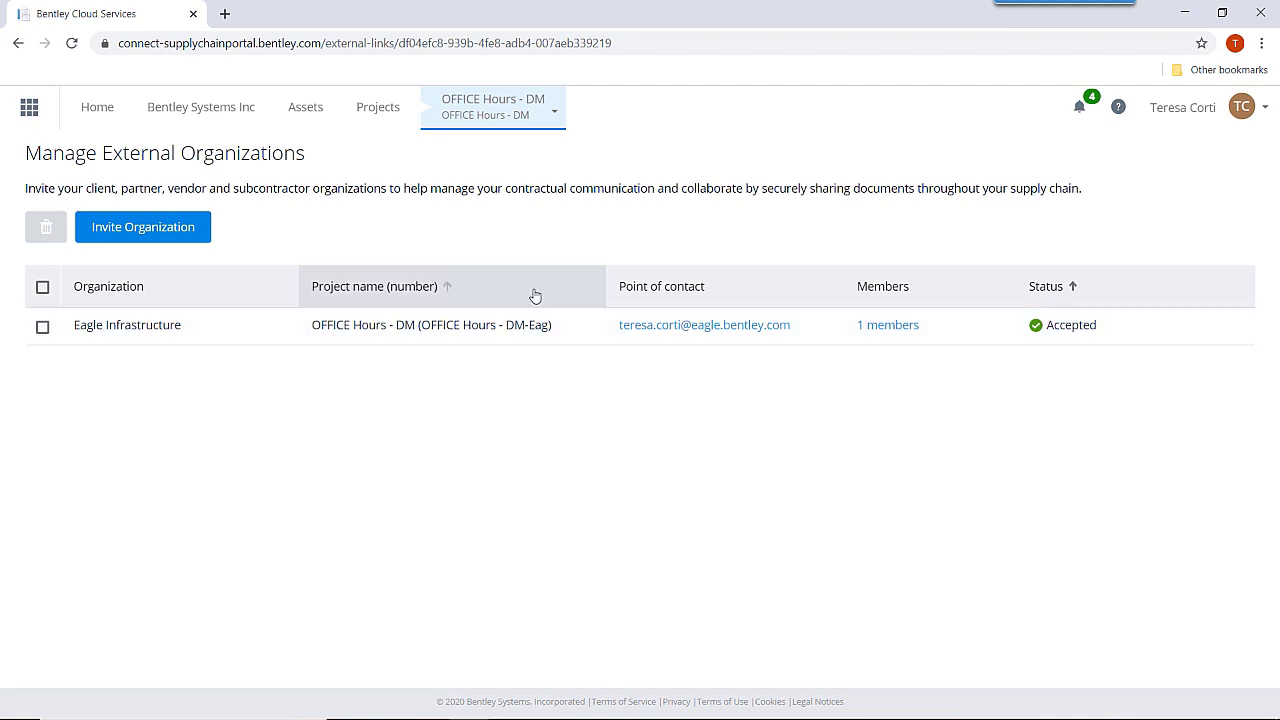
{"action": "left_click", "coordinate": [497, 113]}
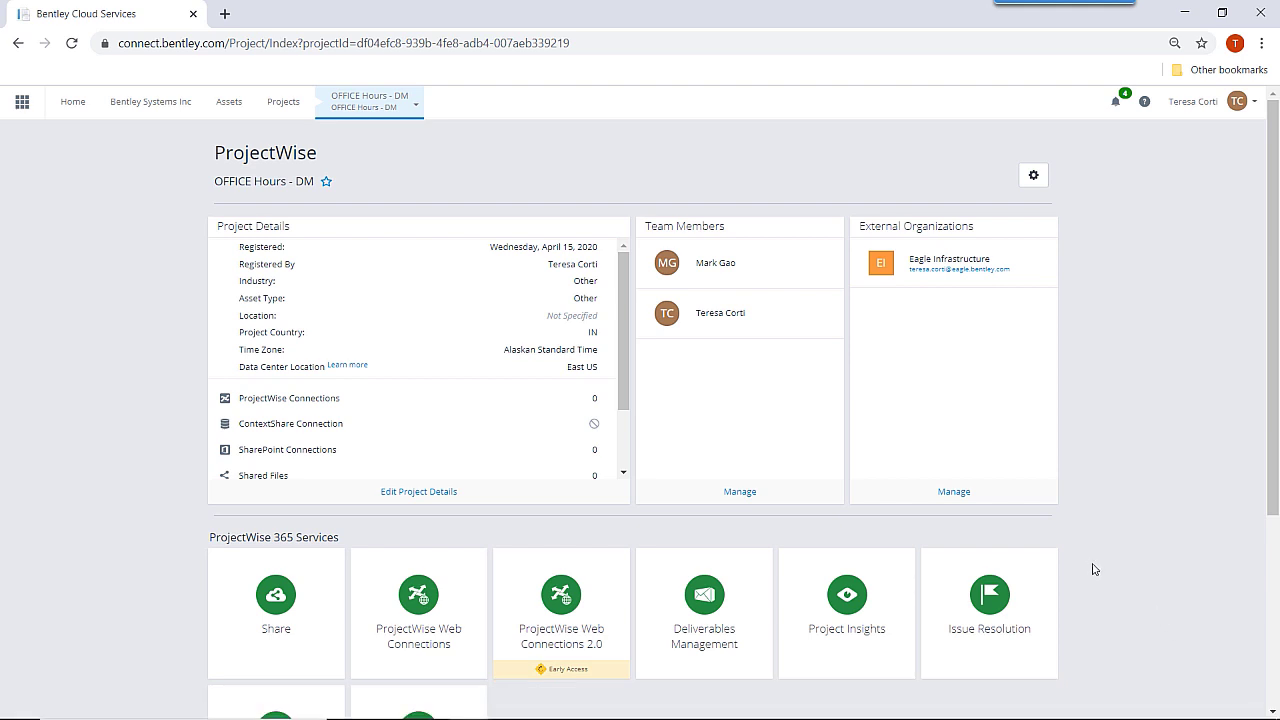
{"action": "left_click", "coordinate": [690, 643]}
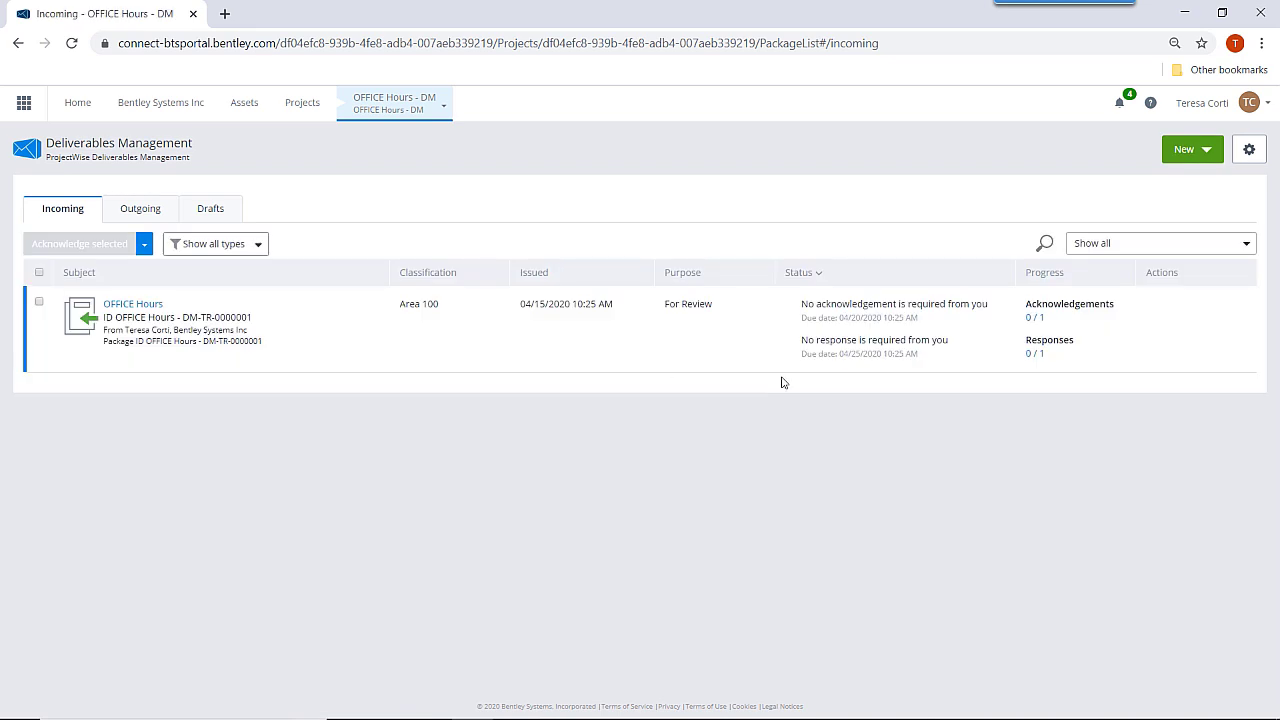
View the Deliverables Management General settings with the service turned on, then return to the PowerPoint deck.
{"action": "left_click", "coordinate": [1248, 151]}
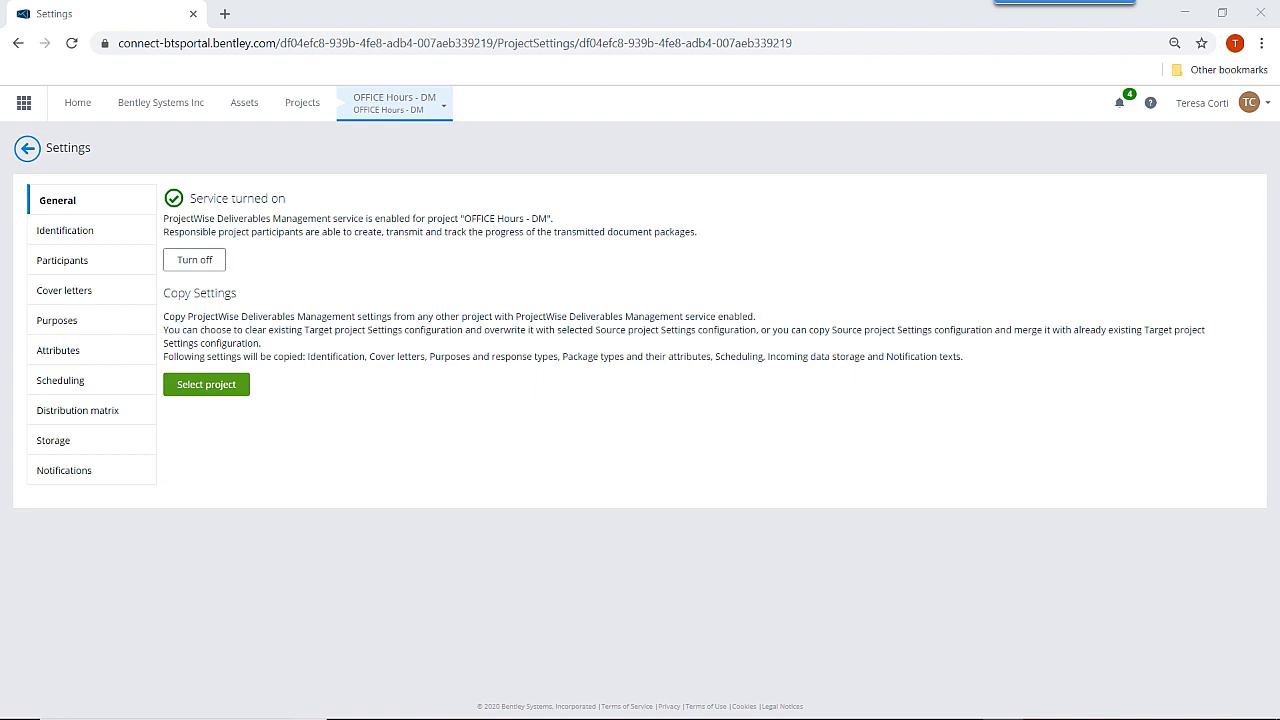
{"action": "key", "text": "alt+Tab"}
{"action": "scroll", "coordinate": [117, 428], "scroll_direction": "up", "scroll_amount": 15}
Run the slide show from slide 7 through to slide 12, Deliverables Management Configuration.
{"action": "left_click", "coordinate": [120, 484]}
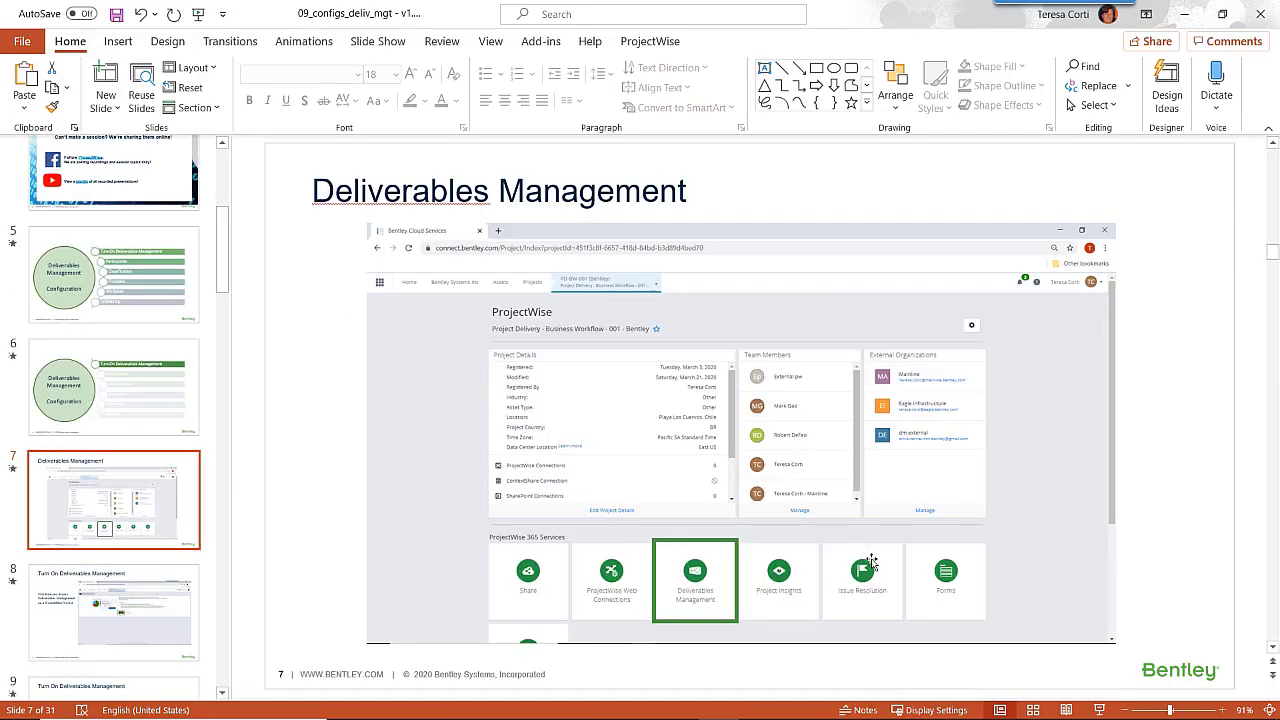
{"action": "left_click", "coordinate": [1099, 710]}
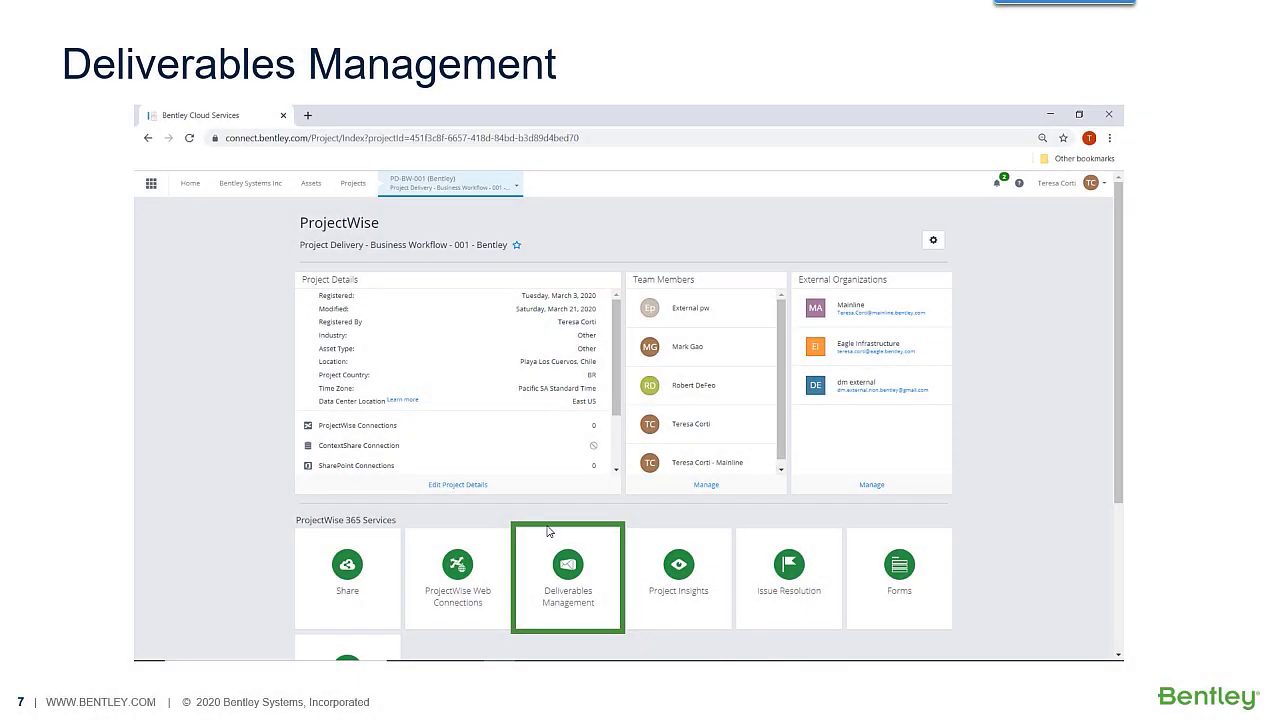
{"action": "left_click", "coordinate": [538, 509]}
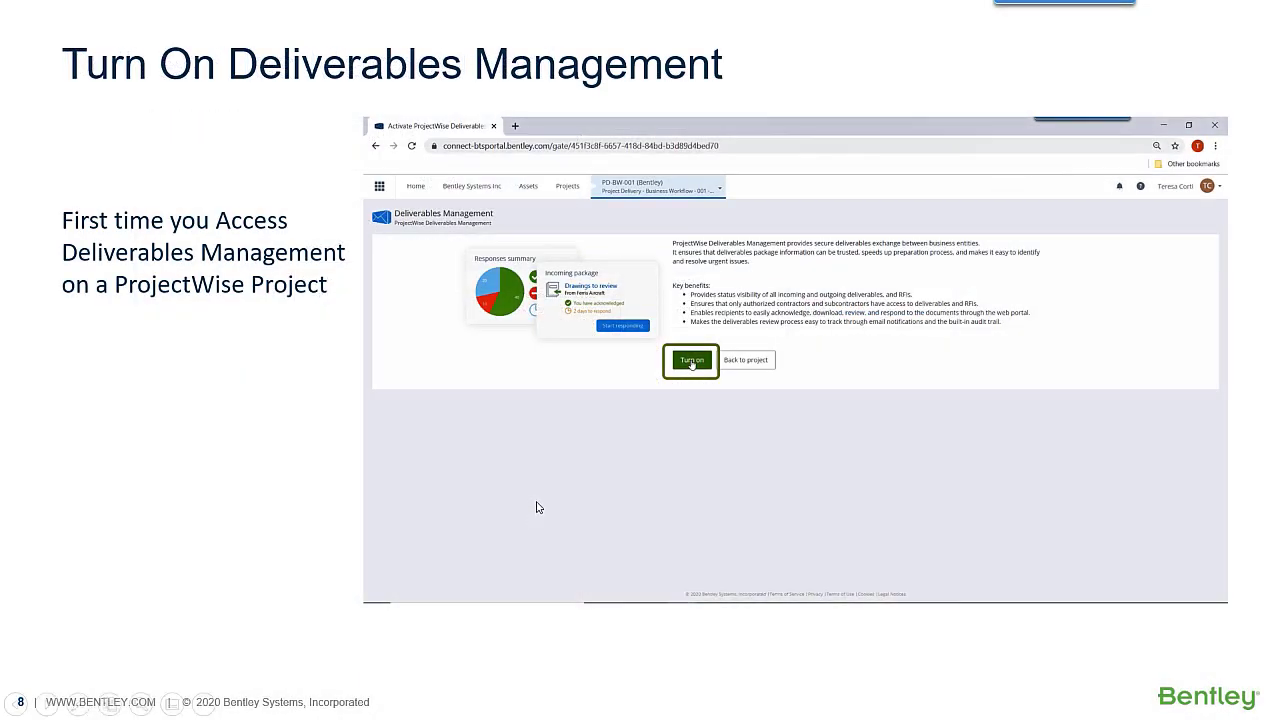
{"action": "left_click", "coordinate": [557, 456]}
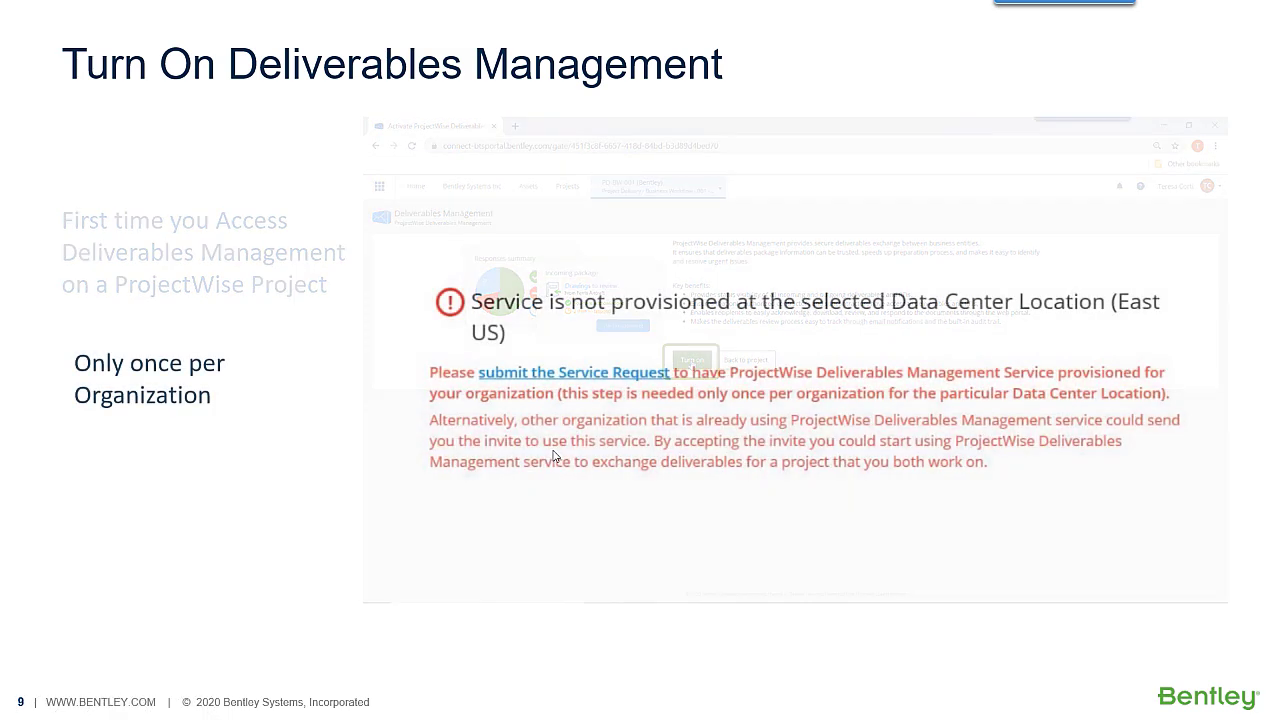
{"action": "left_click", "coordinate": [552, 456]}
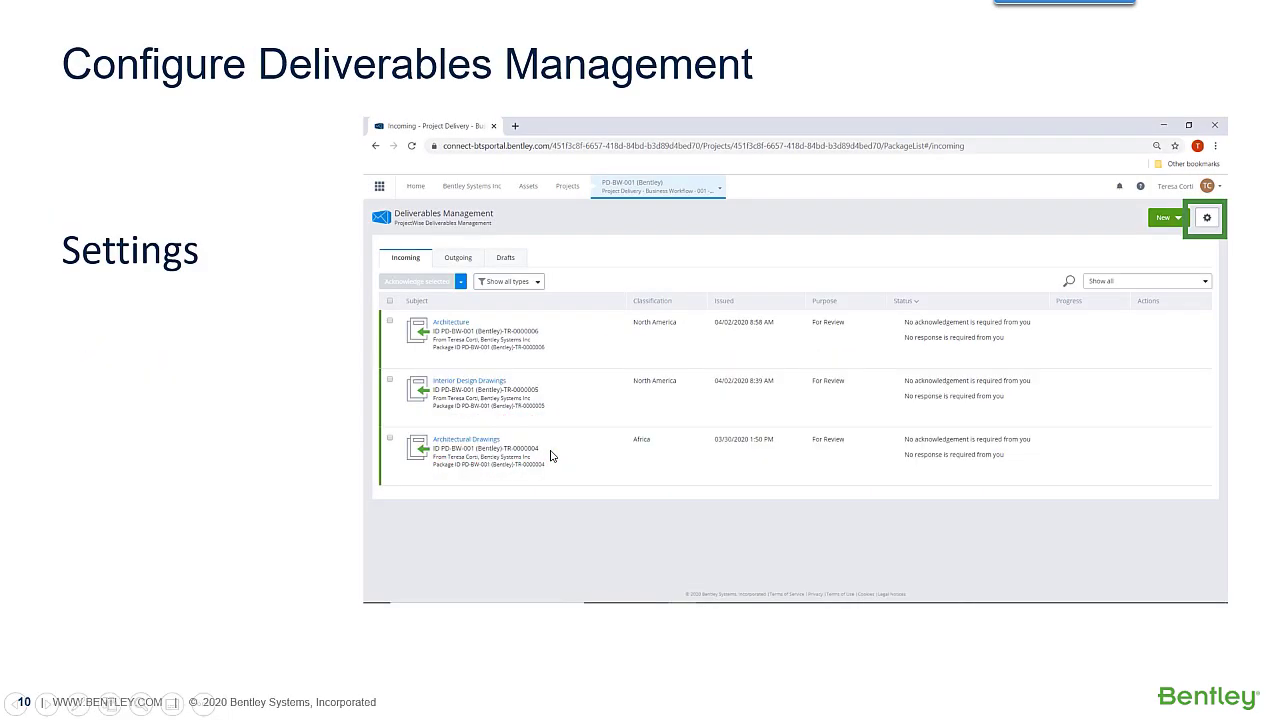
{"action": "left_click", "coordinate": [550, 456]}
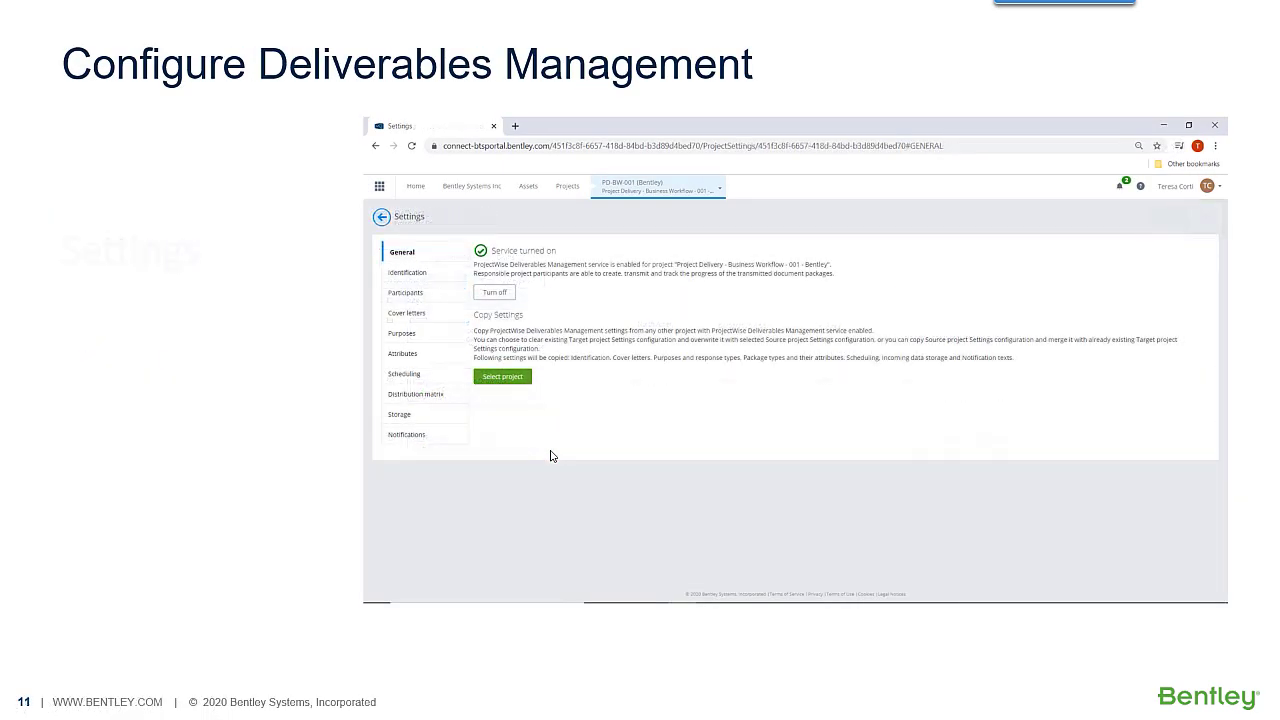
{"action": "left_click", "coordinate": [551, 456]}
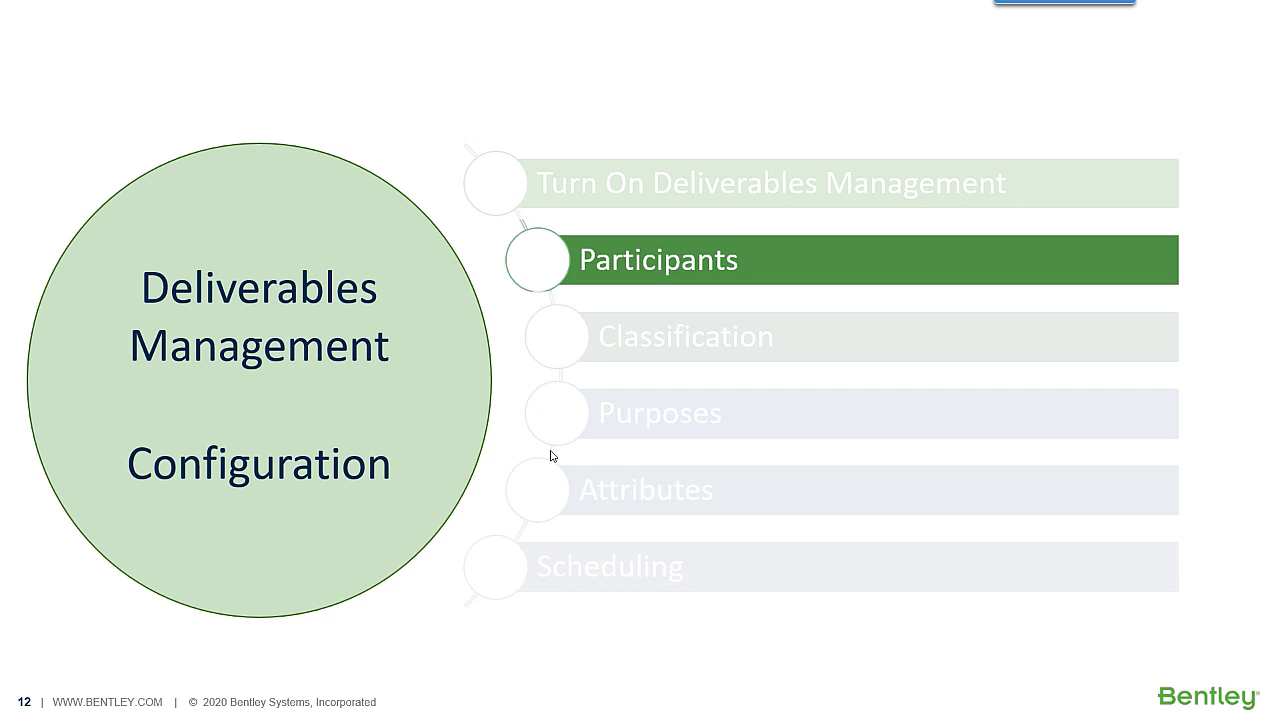